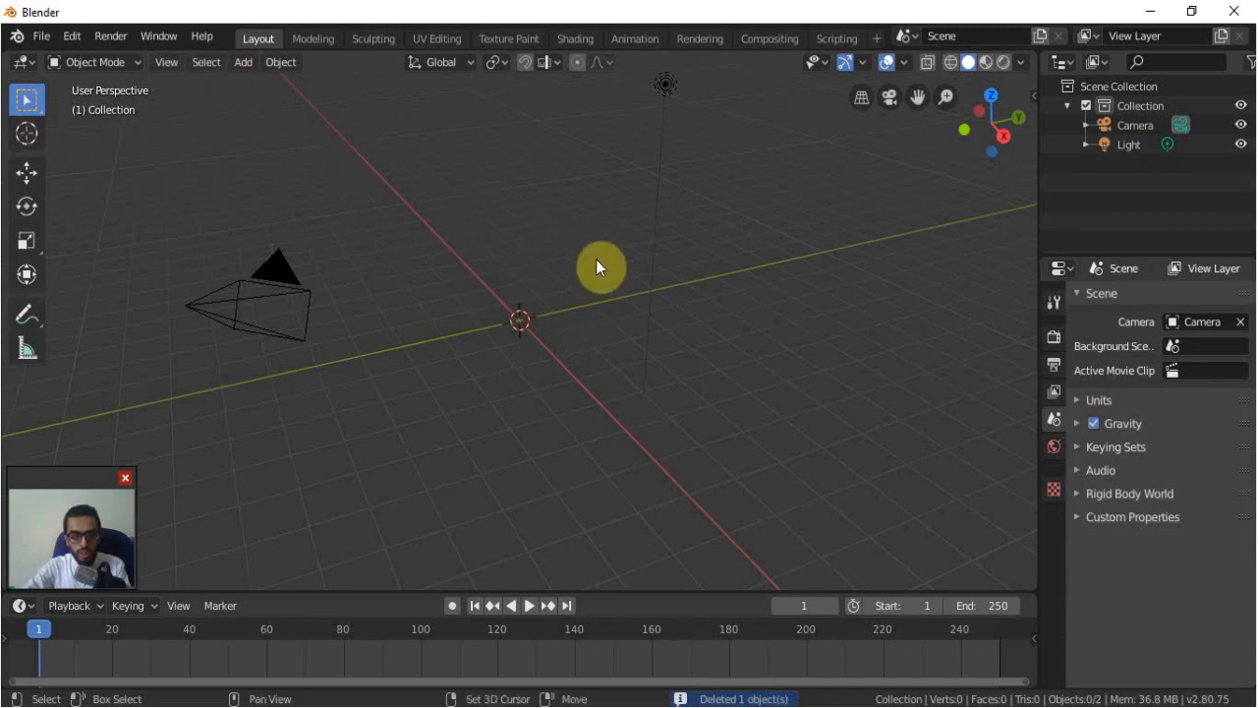
Add a Monkey mesh at the centre of the empty scene
key("shift+a")
mouse_move(595, 259)
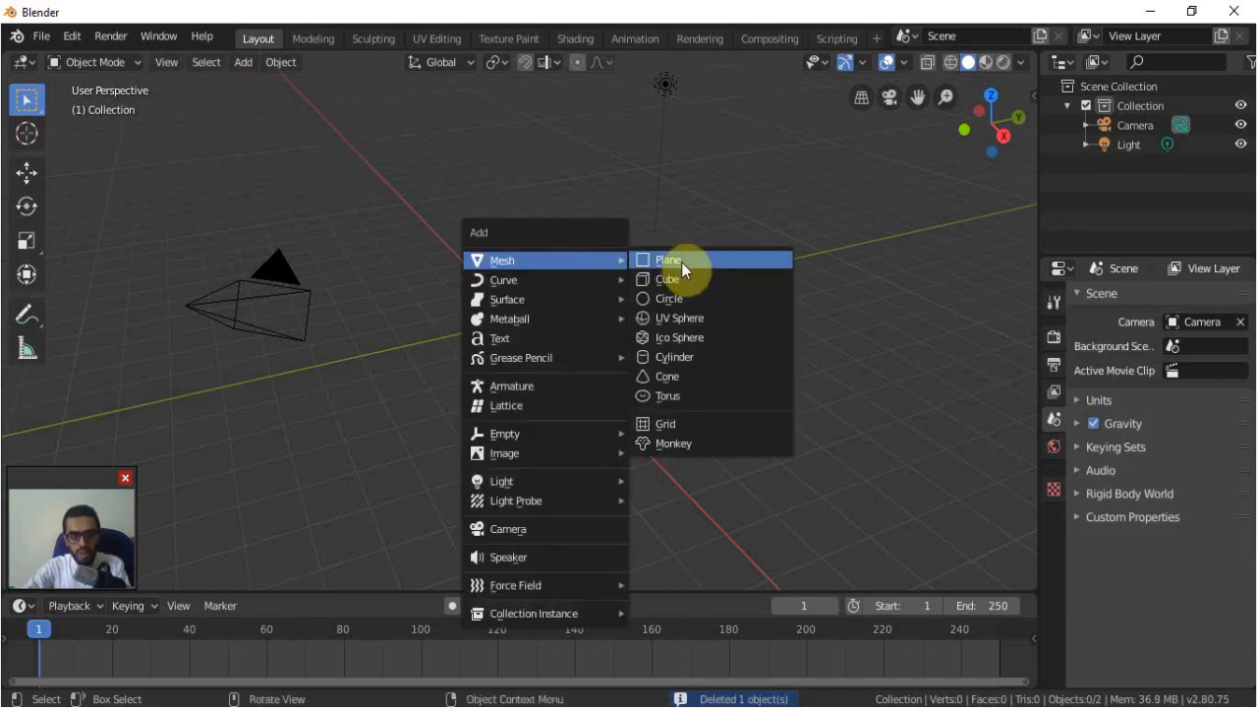
left_click(683, 440)
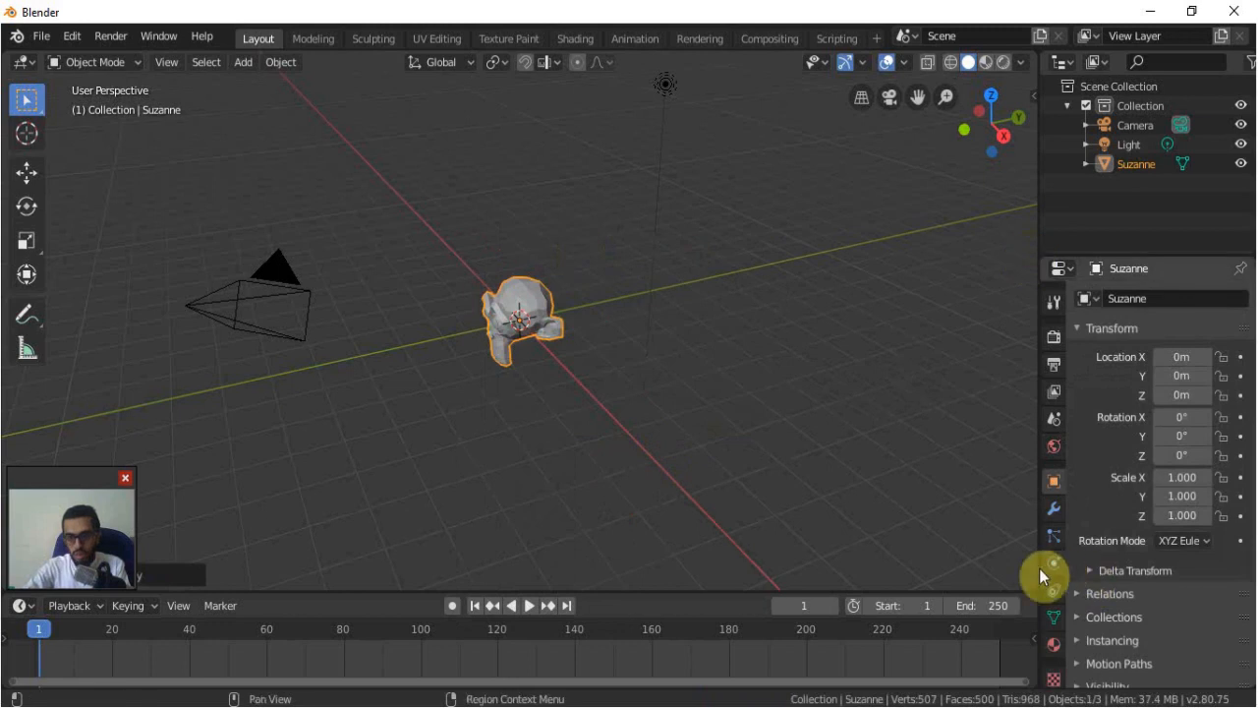
Add a Subdivision Surface modifier with viewport level 2 to the monkey head and apply it to the mesh
left_click(1053, 508)
left_click(1199, 307)
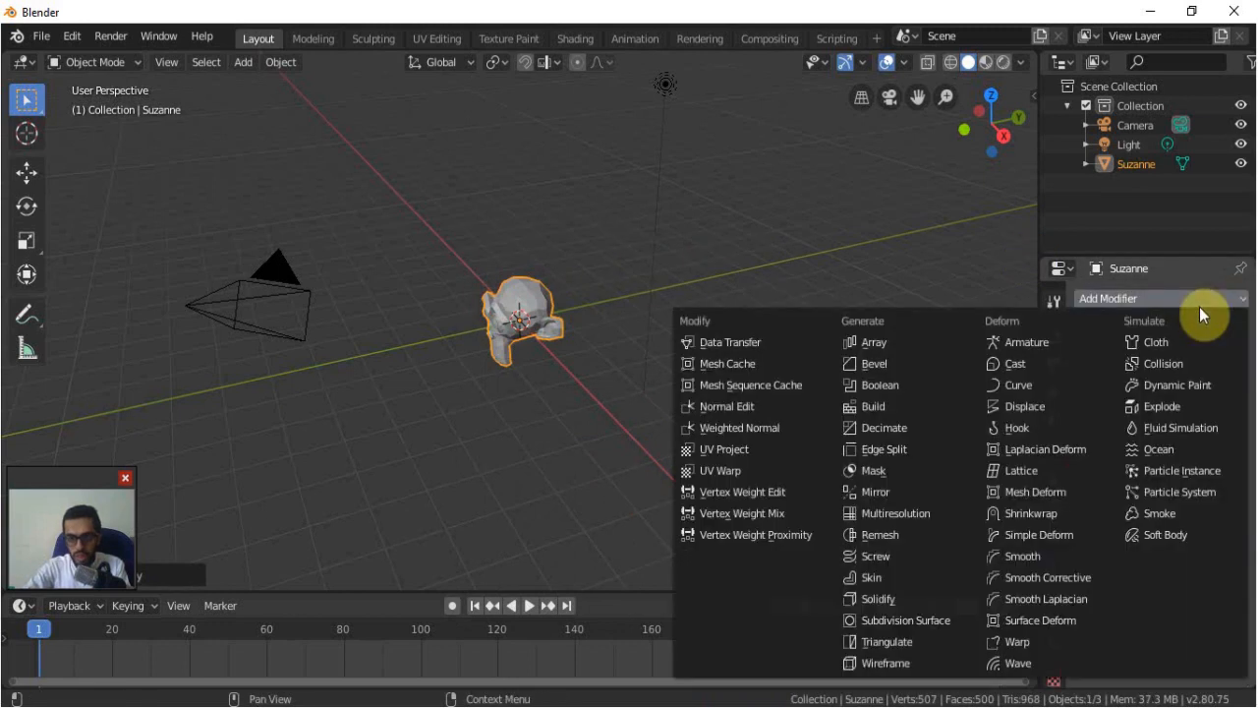
left_click(910, 619)
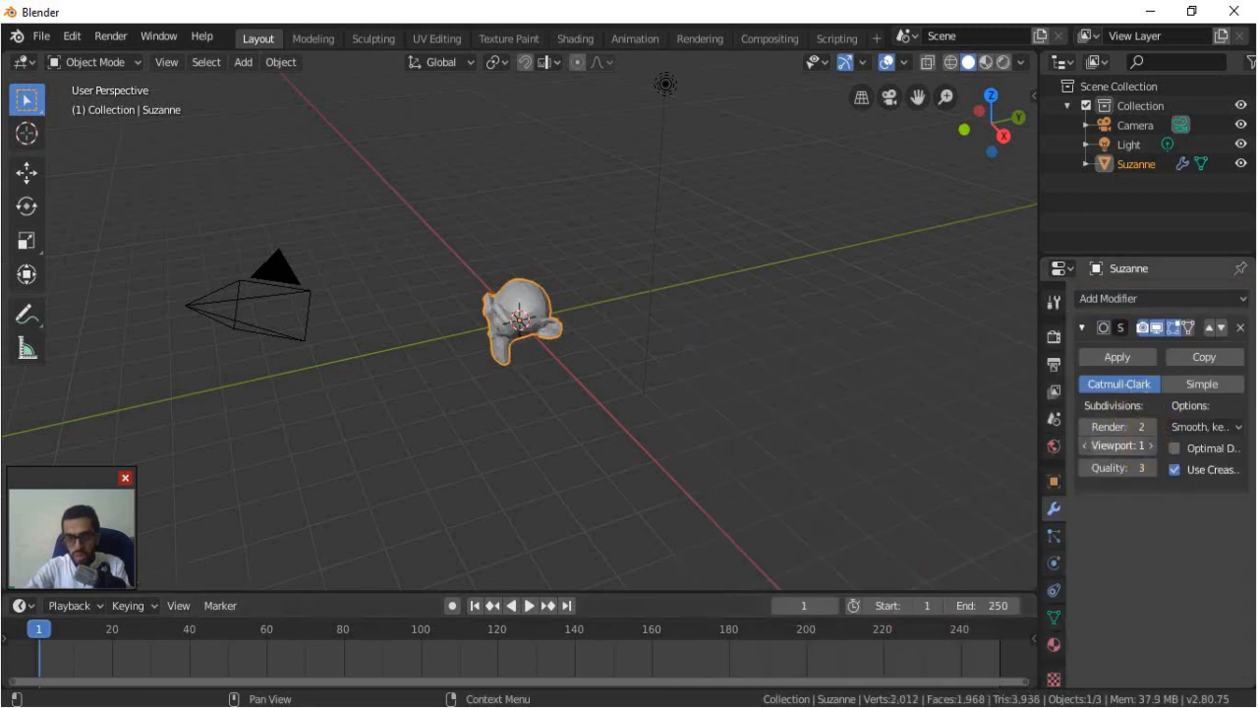
double_click(1135, 446)
type("2")
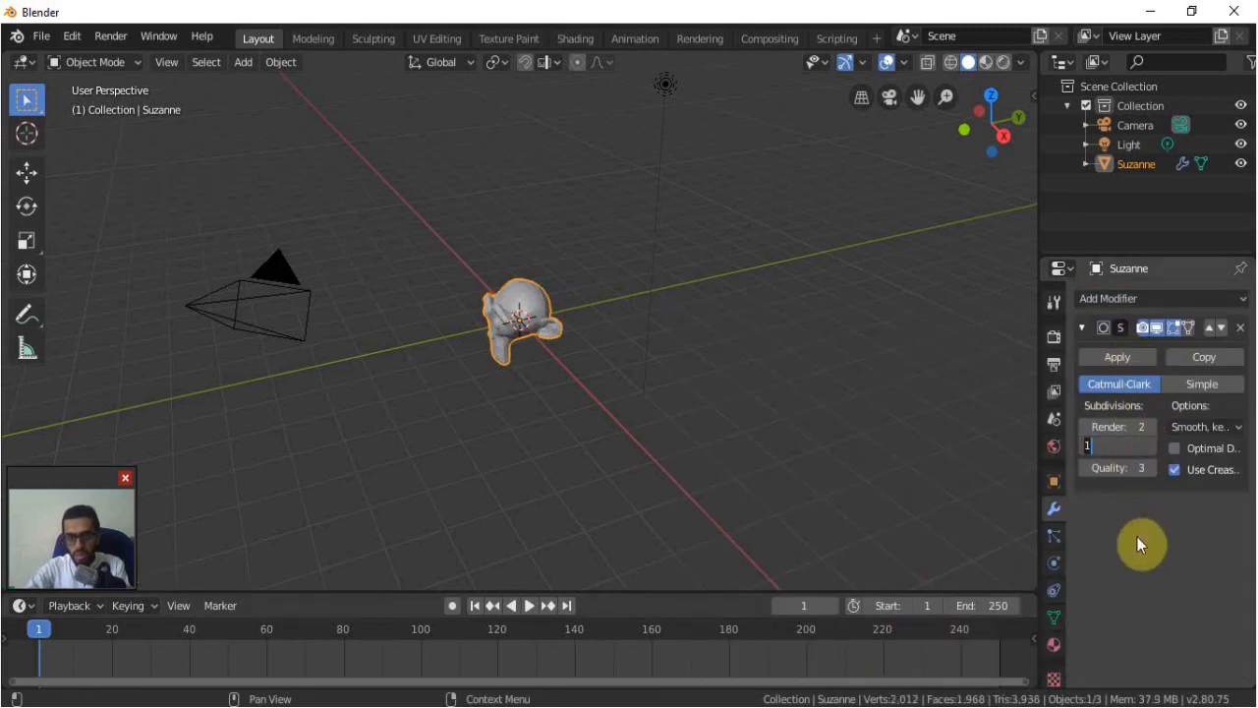
key("Return")
left_click(1119, 356)
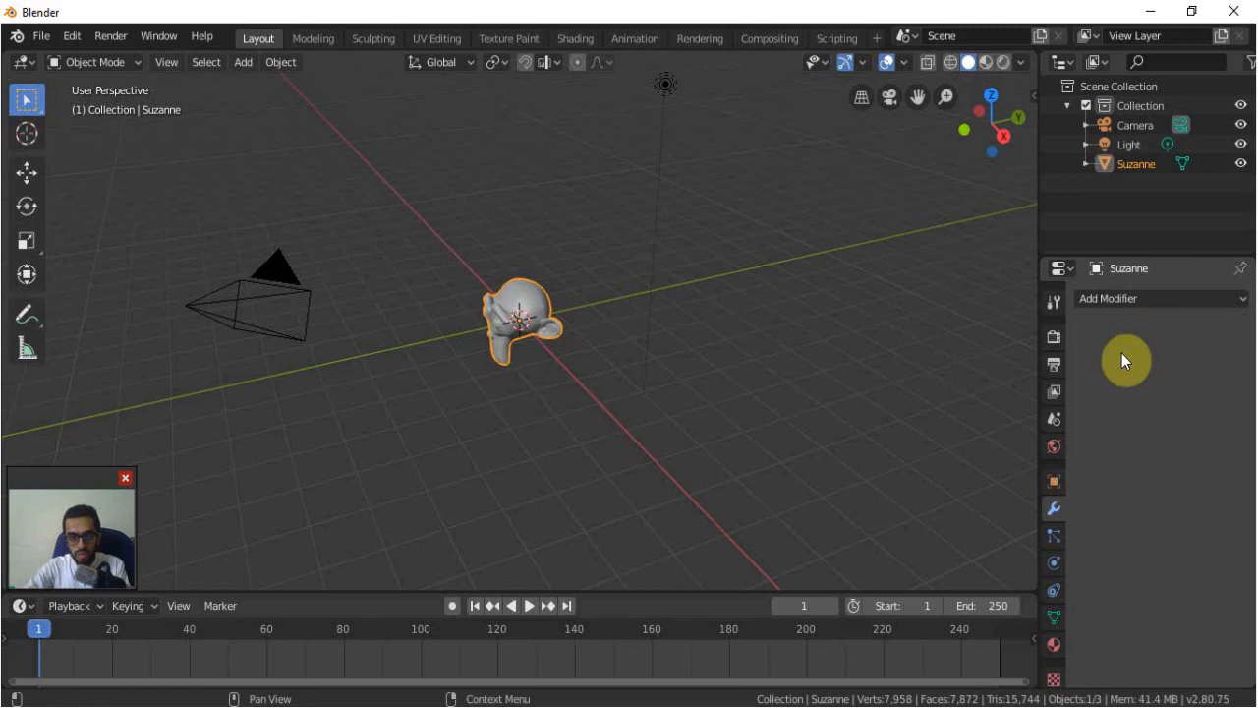
Apply smooth shading to the monkey head
mouse_move(563, 342)
middle_mouse_down()
mouse_move(472, 335)
mouse_move(578, 347)
middle_mouse_up()
scroll(543, 342, "up", 5)
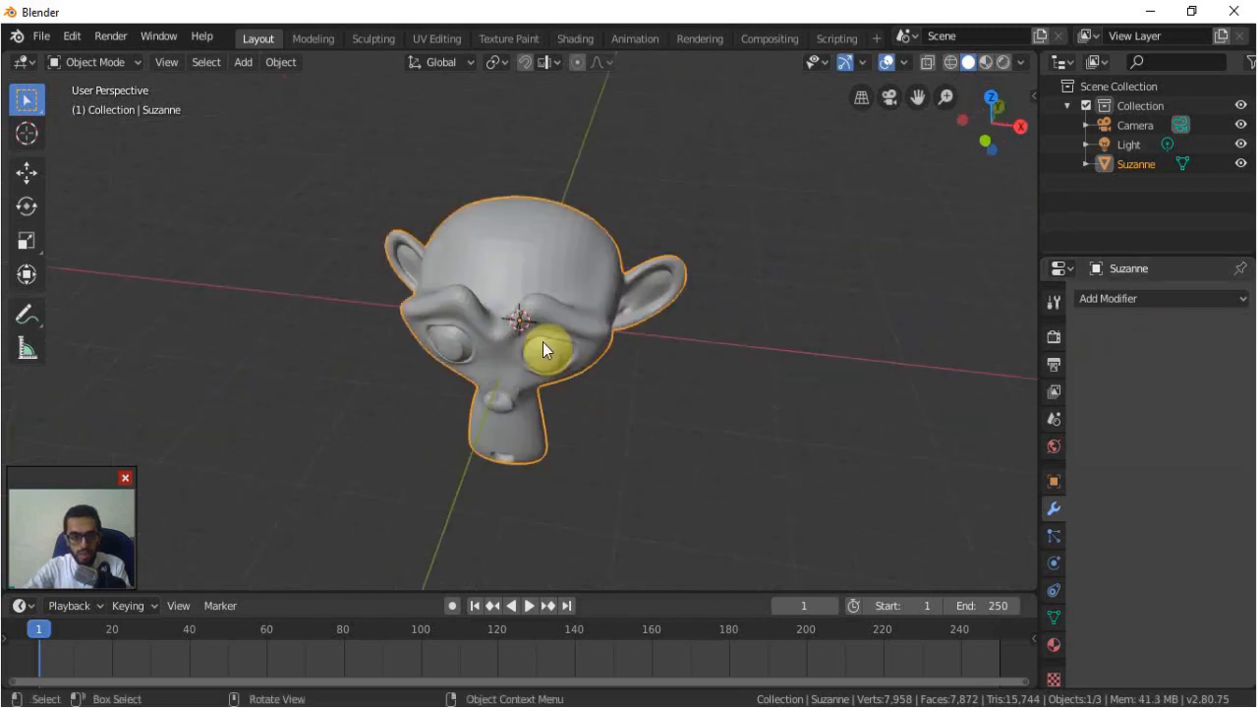
right_click(530, 256)
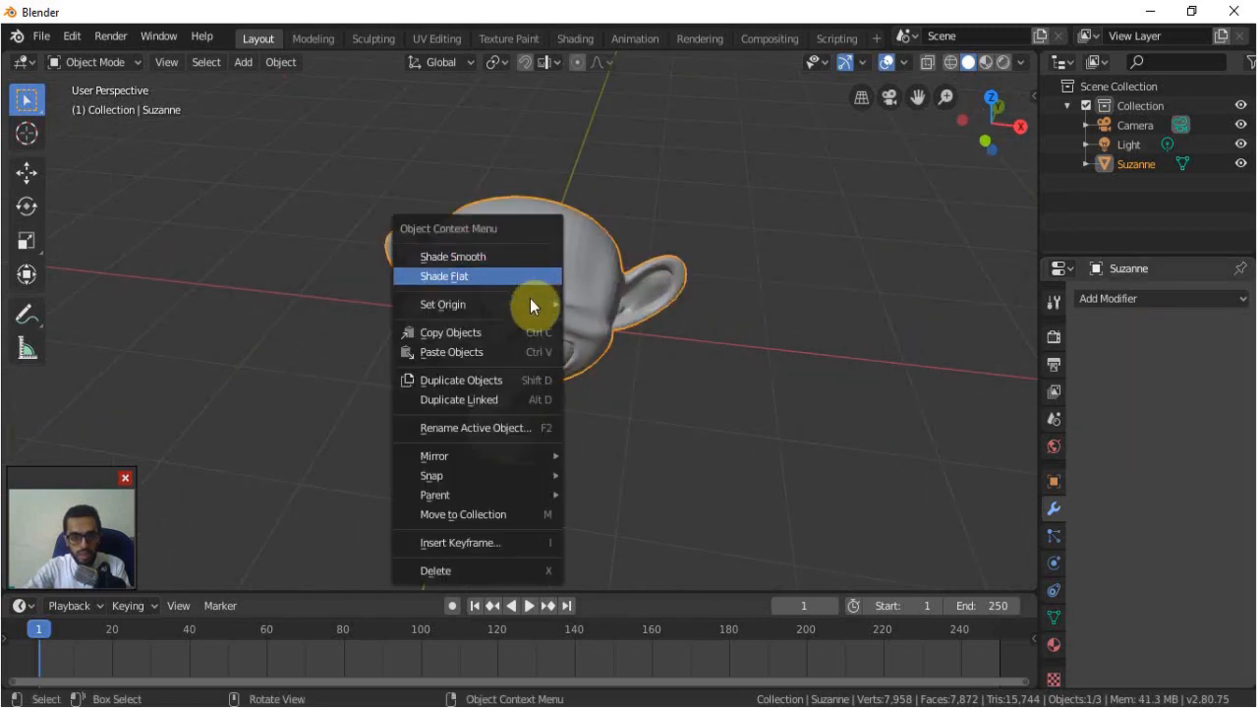
left_click(541, 265)
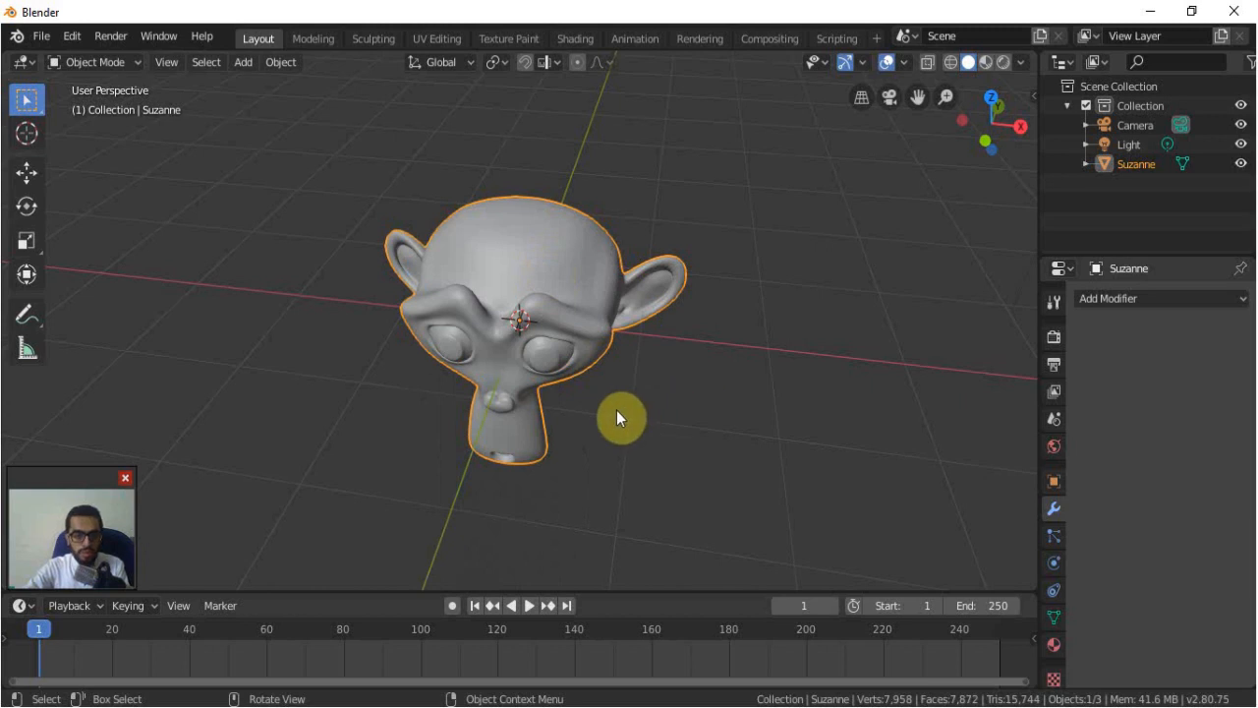
middle_click_drag(616, 410, 570, 294)
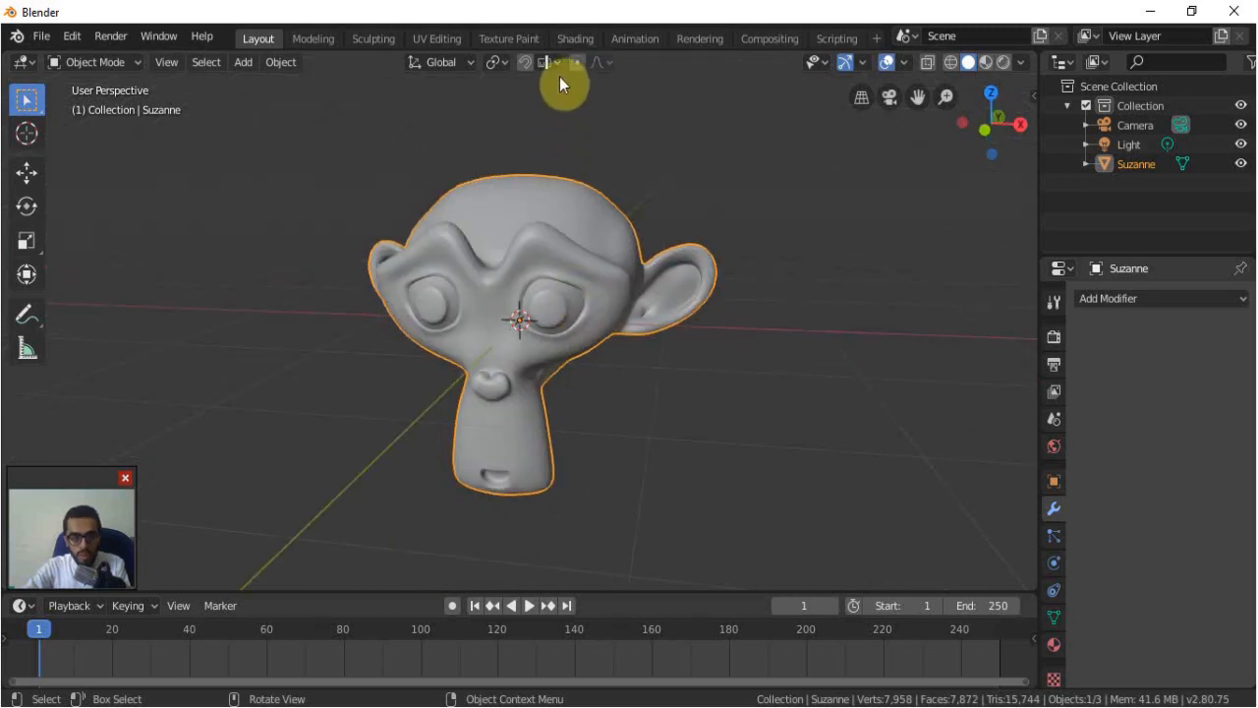
Switch to the Shading workspace and create a new material for the monkey head
left_click(582, 38)
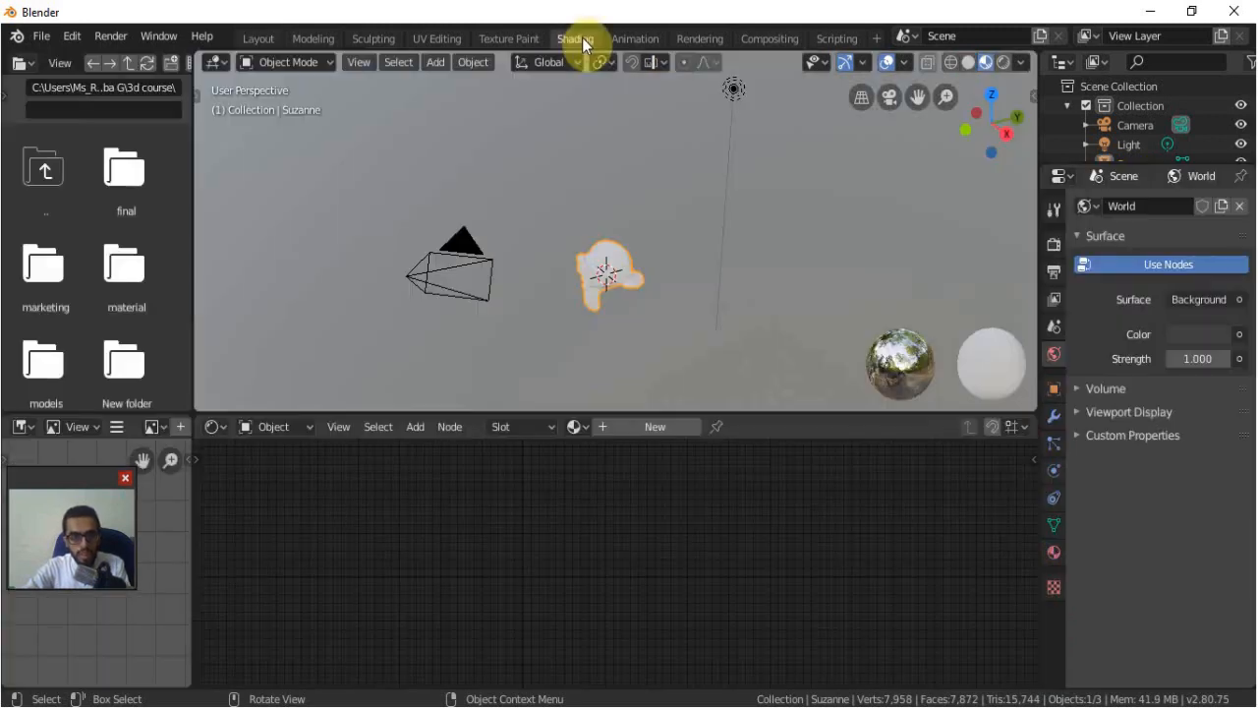
left_click(1054, 551)
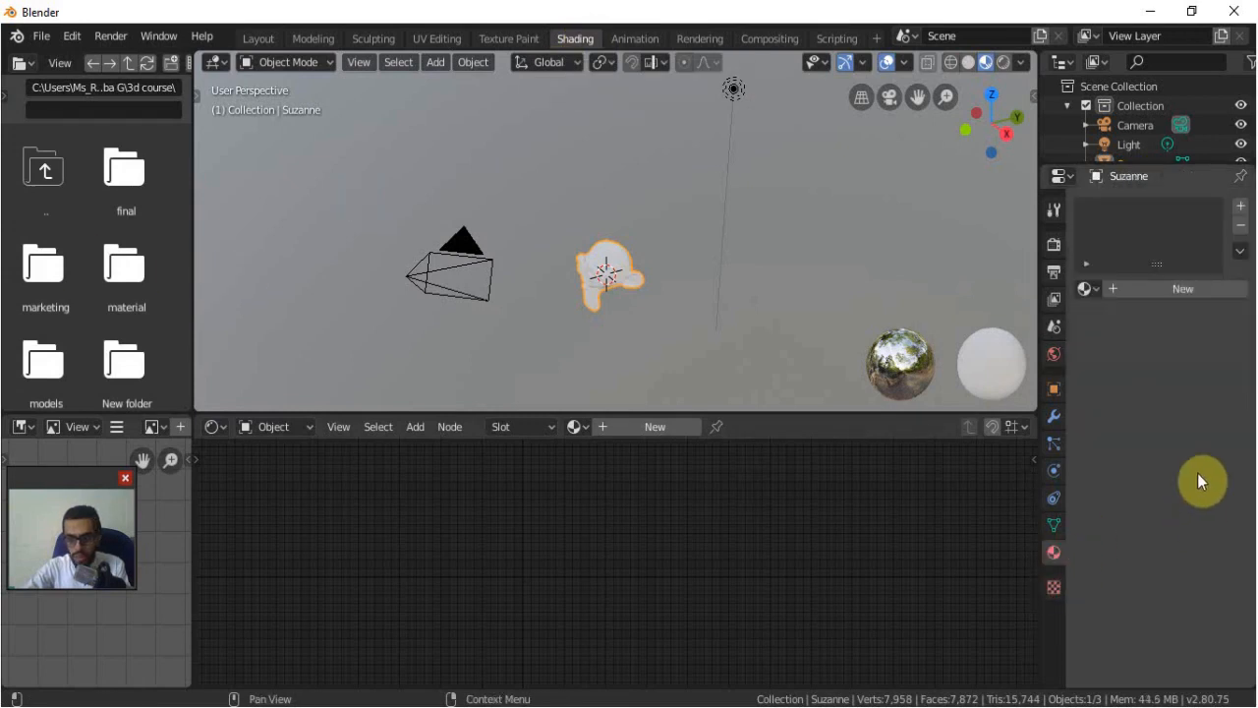
left_click(1196, 293)
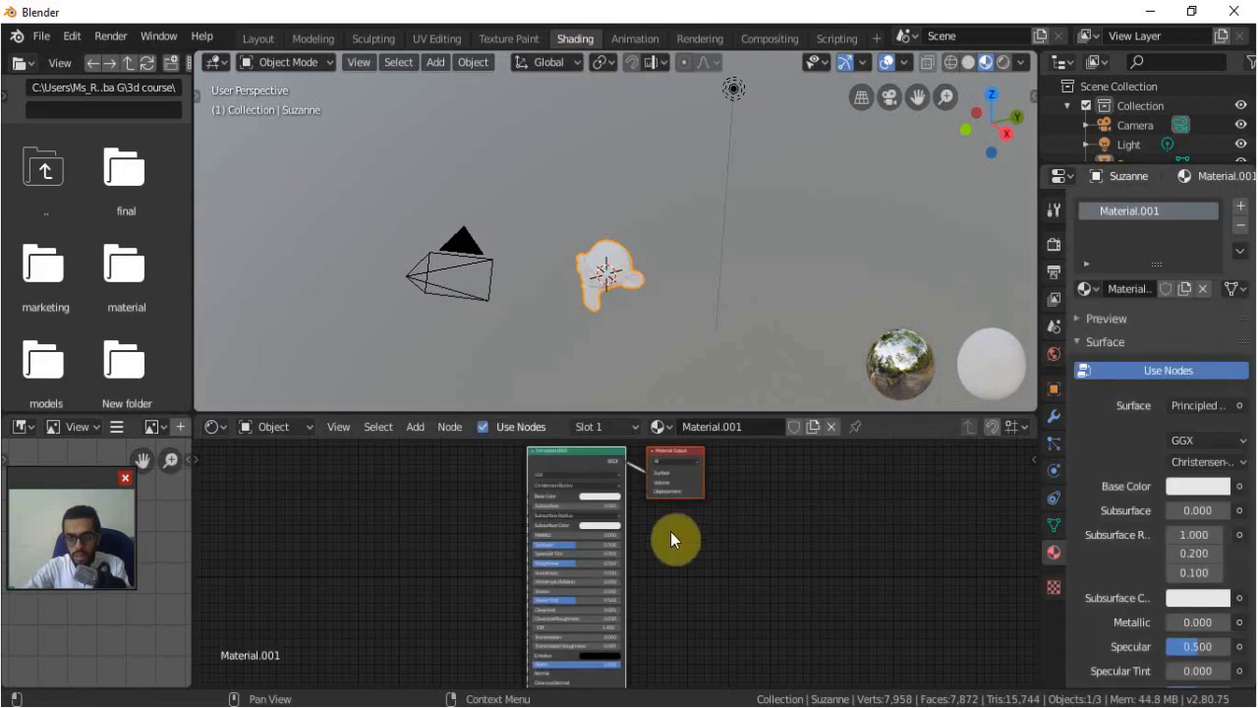
Bring the stone texture image from the material folder into the node graph and place it before the Principled BSDF
left_click(121, 293)
left_click_drag(127, 178, 291, 497)
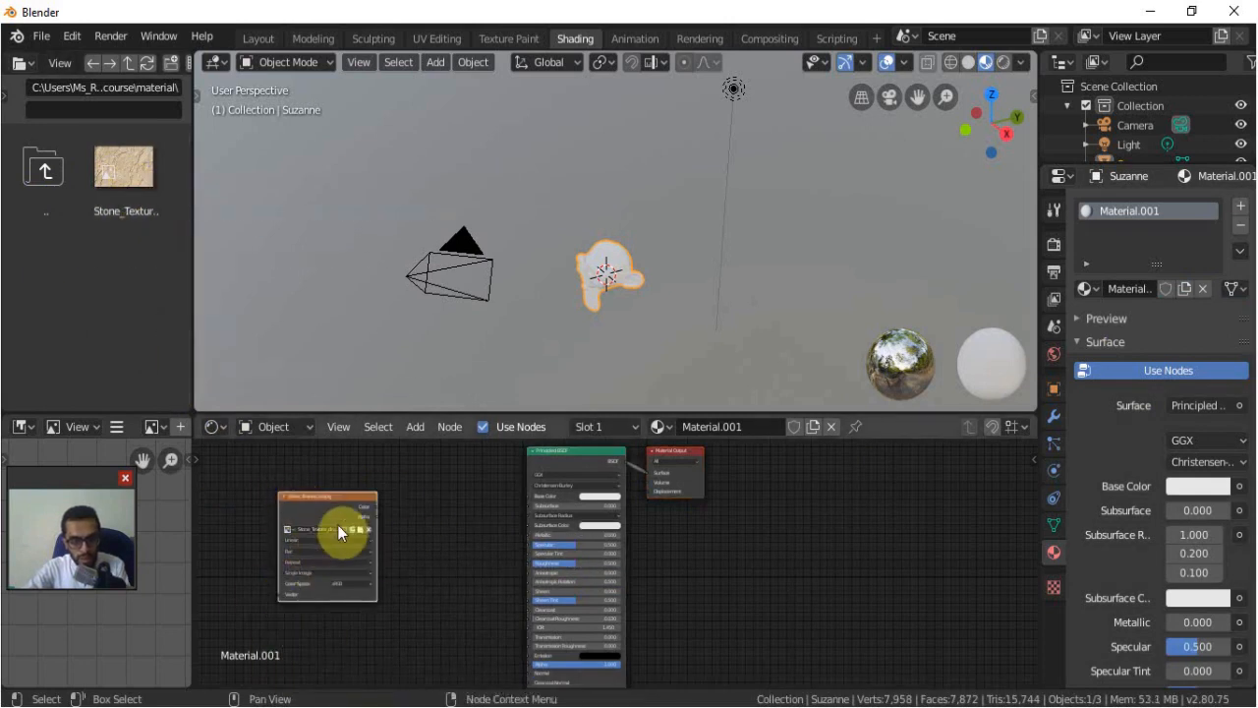
scroll(323, 535, "up", 4)
middle_click_drag(354, 529, 571, 558)
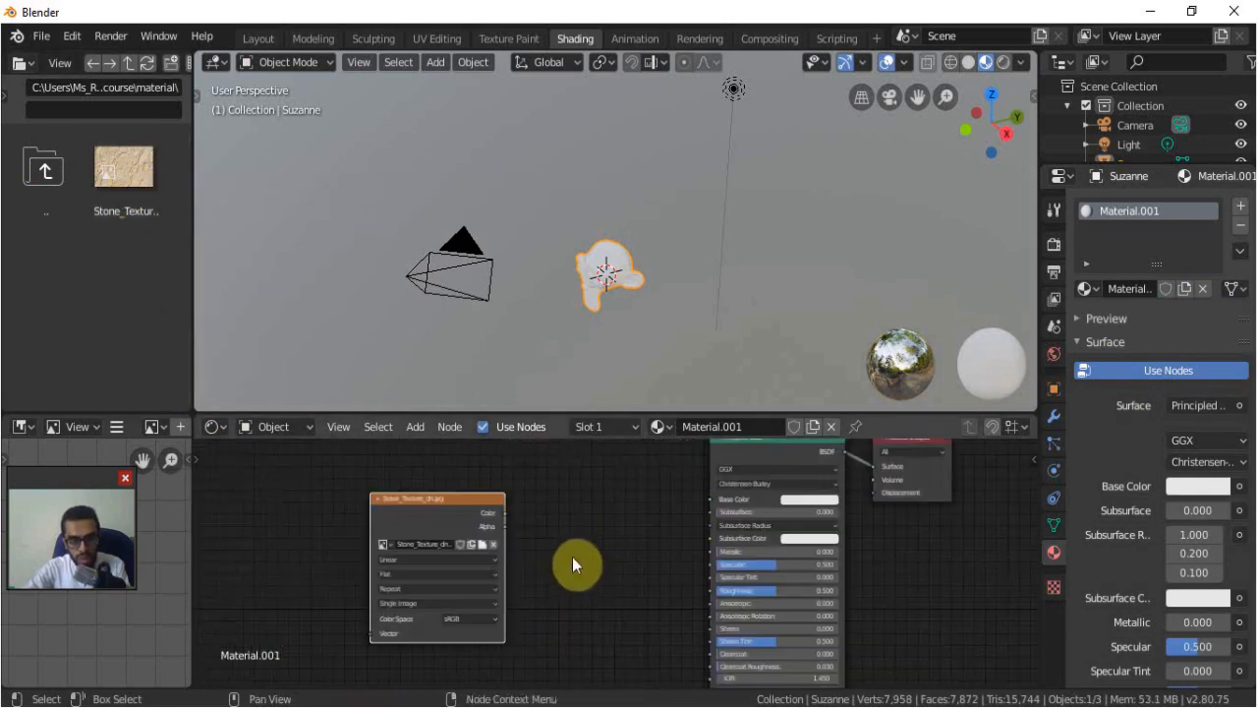
left_click_drag(463, 504, 429, 492)
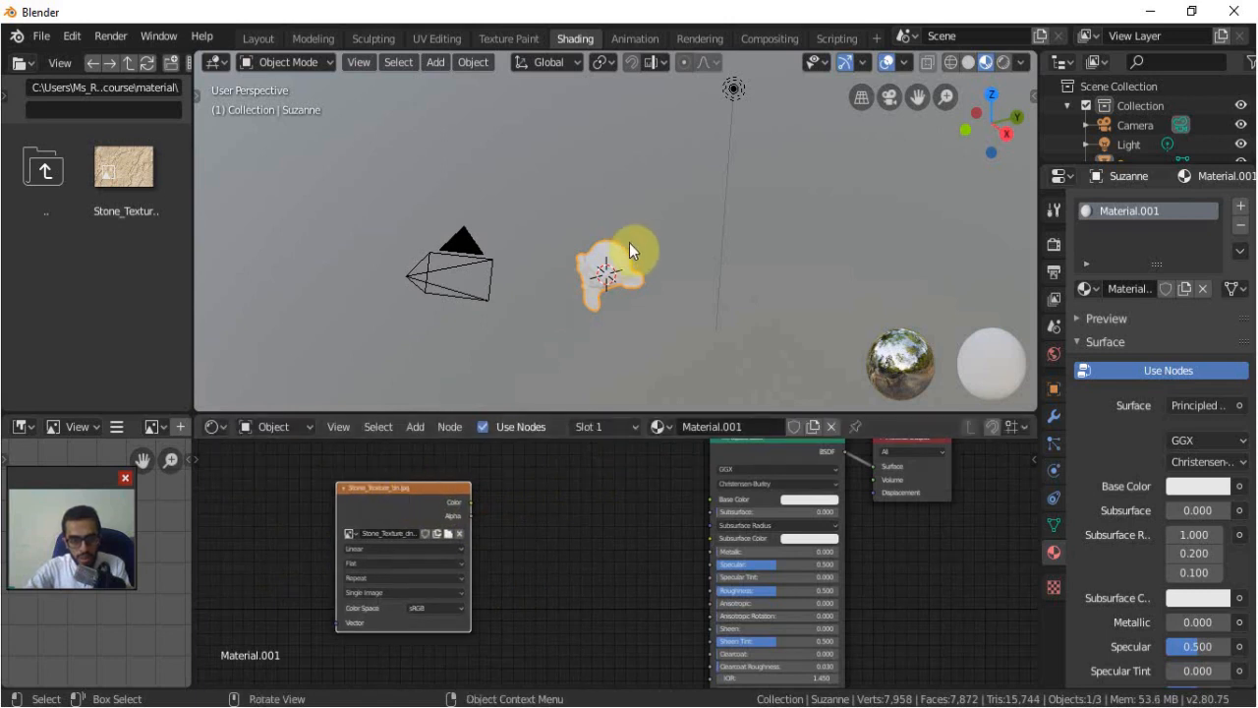
Add a Separate RGB node between the stone texture node and the Principled BSDF
scroll(620, 295, "up", 5)
middle_click_drag(635, 304, 674, 211)
scroll(656, 262, "up", 3)
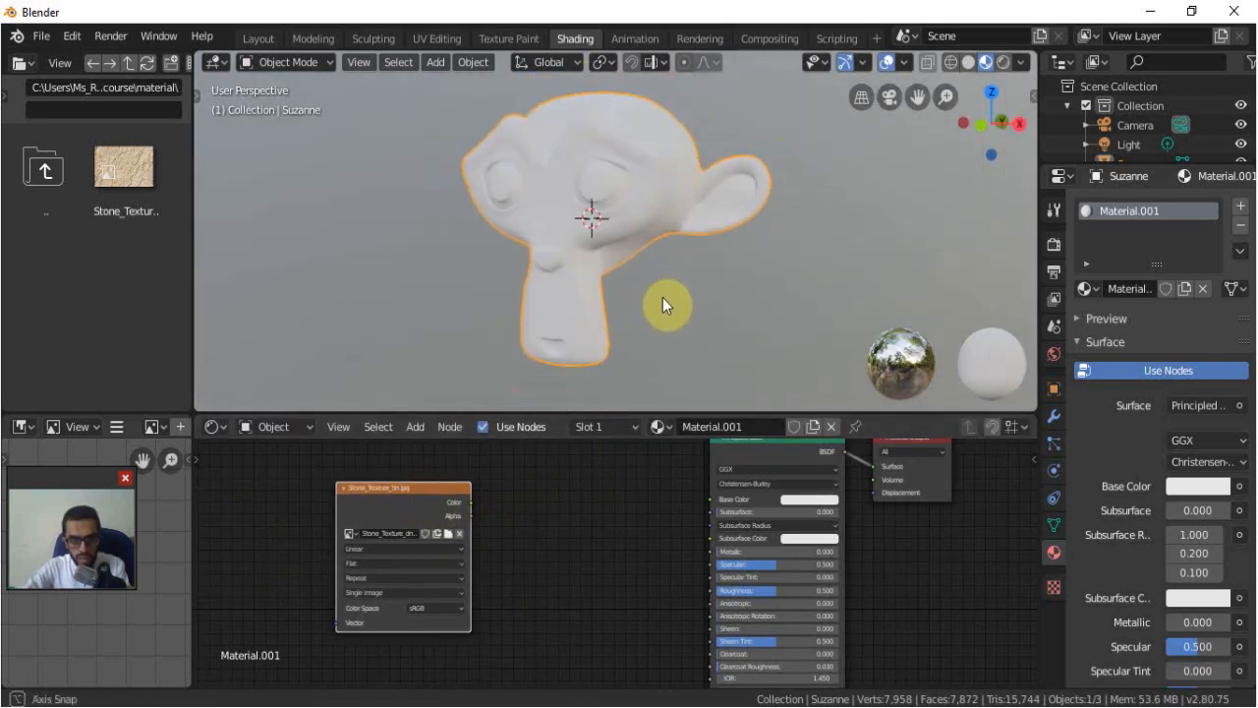
middle_click_drag(662, 297, 670, 342)
key("shift+a")
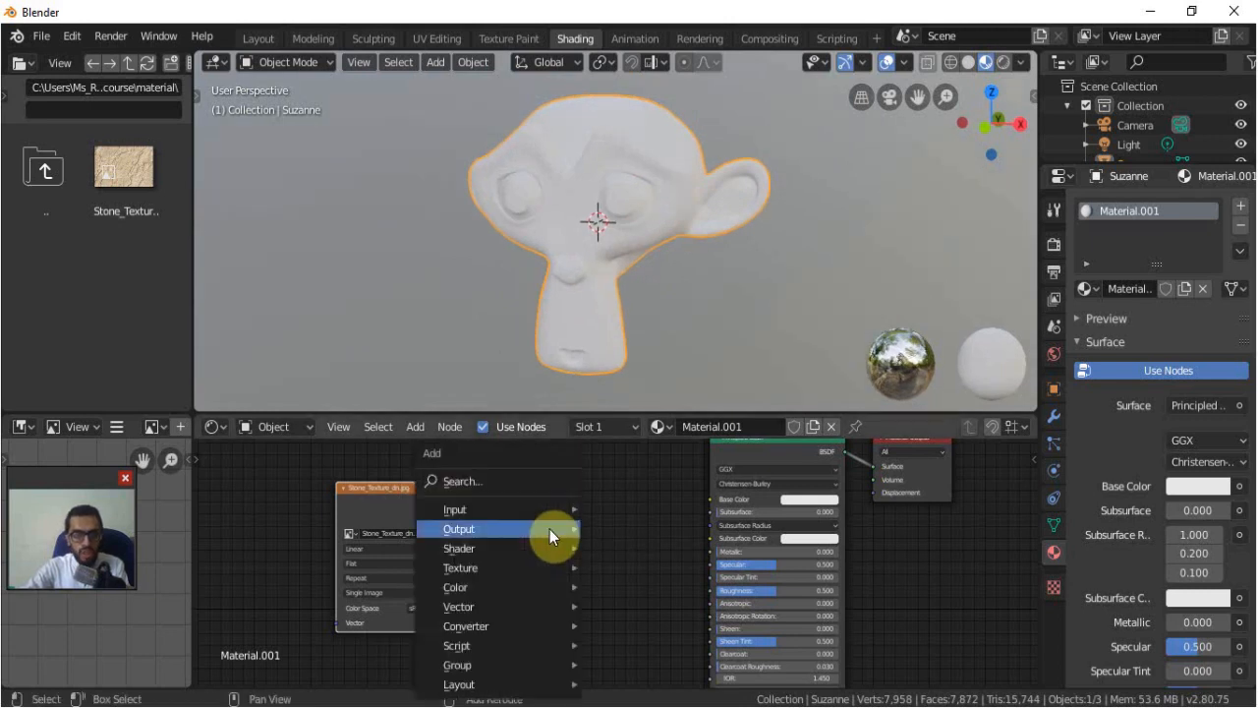
left_click(527, 481)
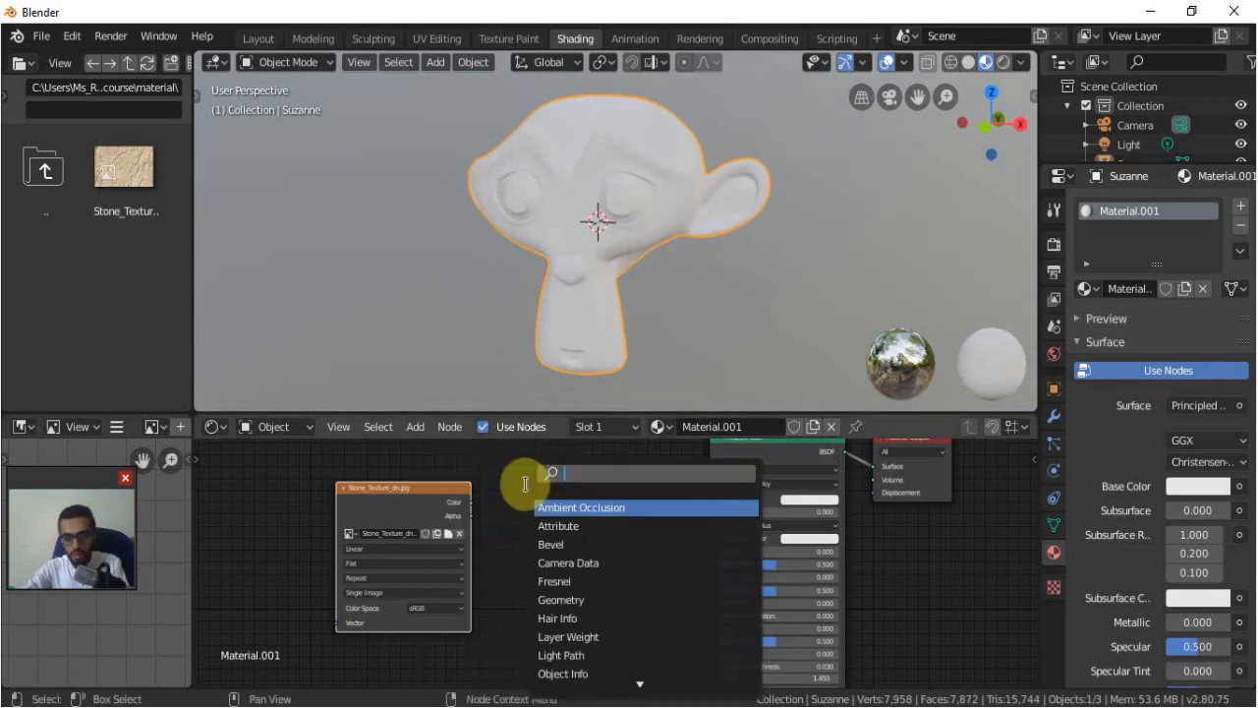
type("rg")
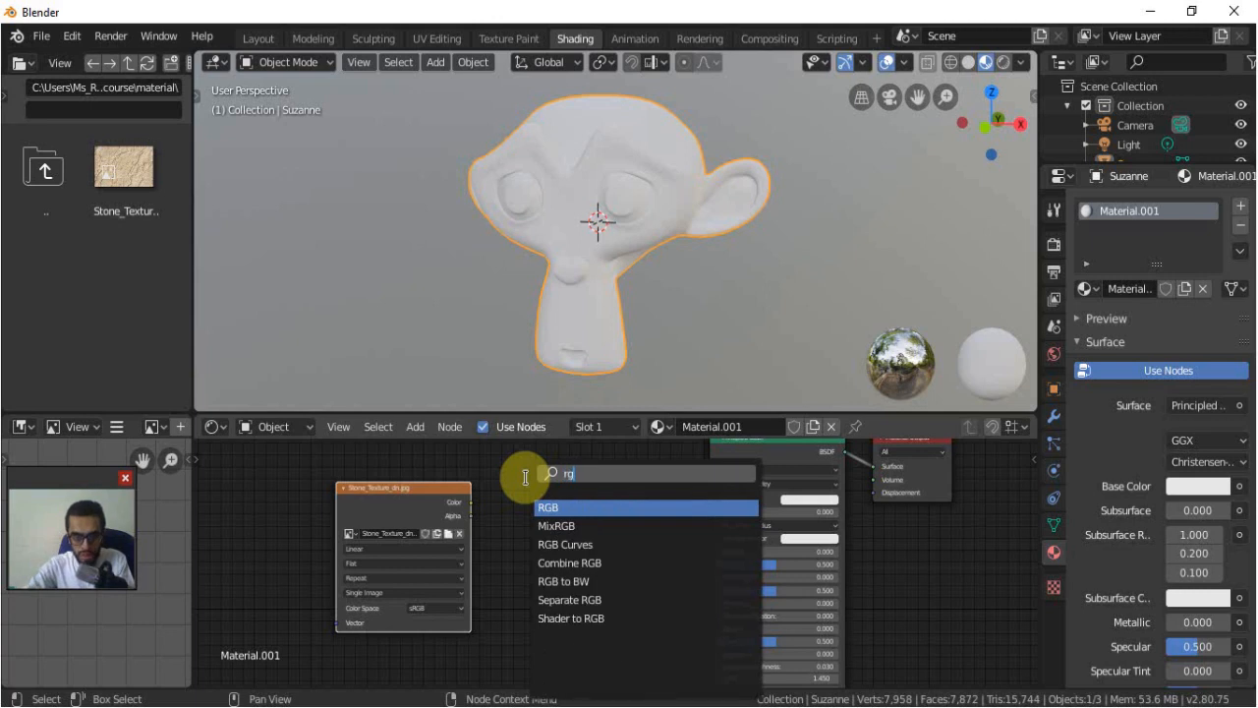
left_click(600, 598)
left_click(529, 491)
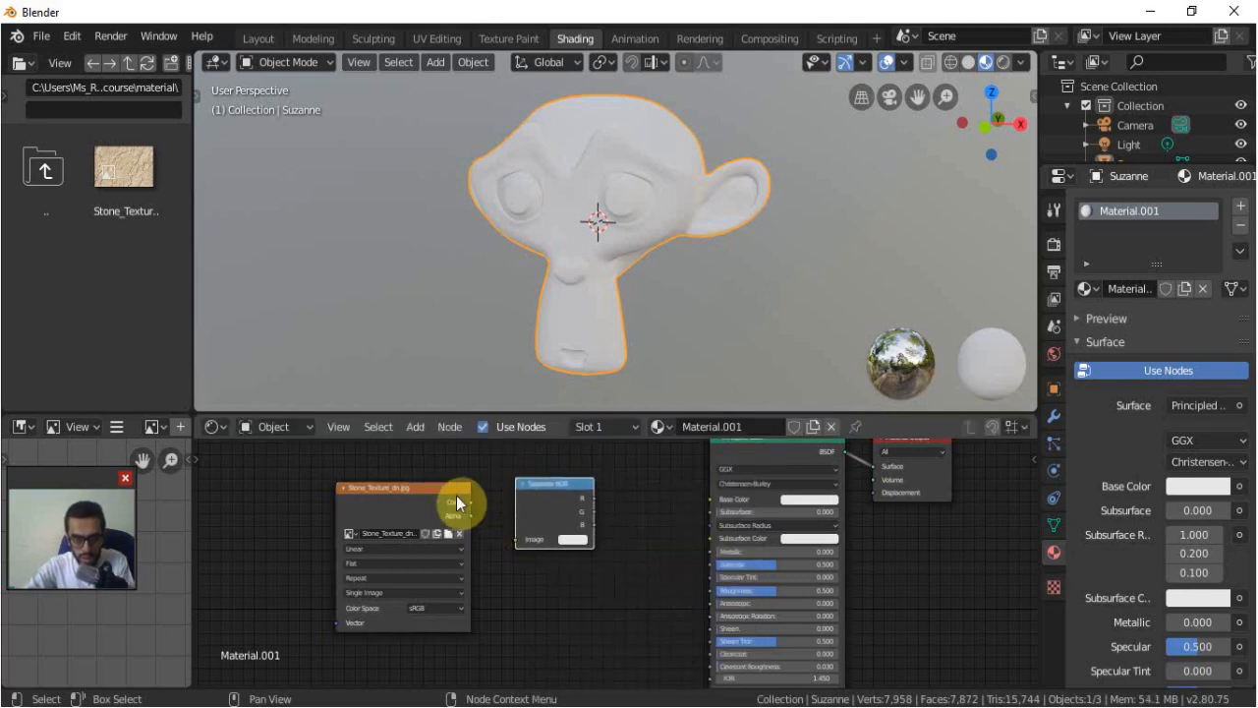
Link the texture's Color to Separate RGB, its B output to Roughness and its R output to Base Color
left_click_drag(466, 495, 516, 537)
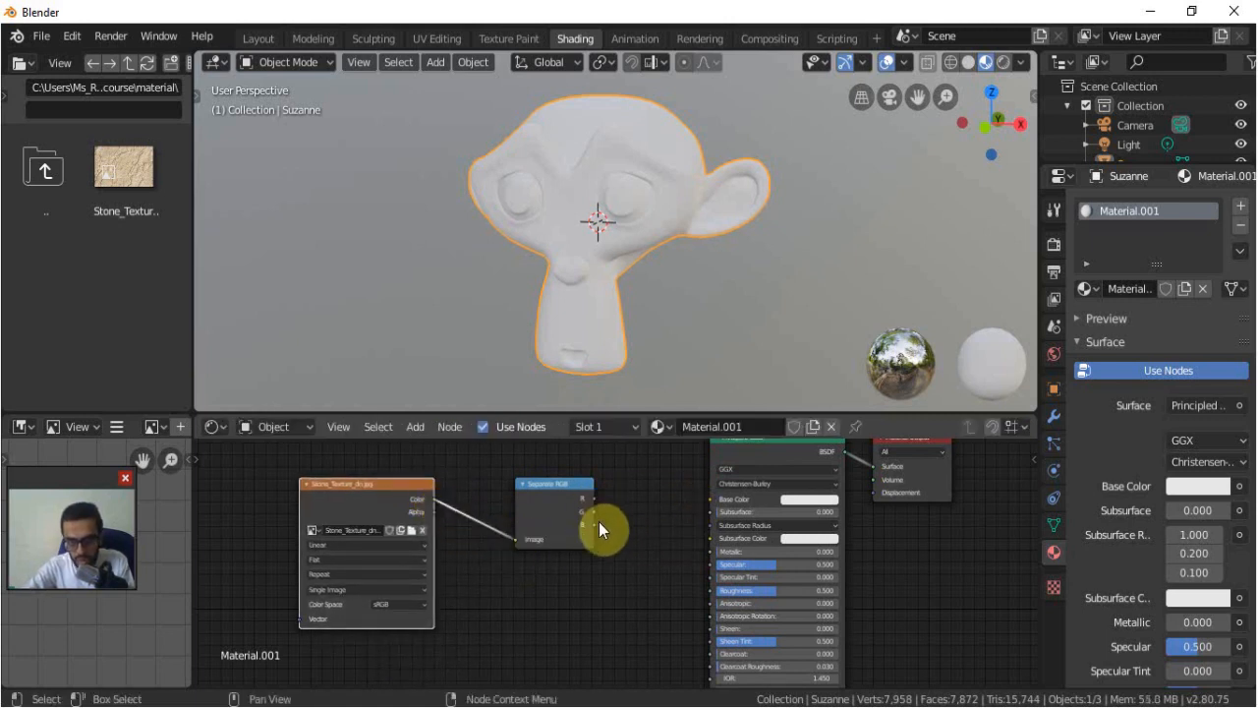
left_click_drag(594, 523, 710, 588)
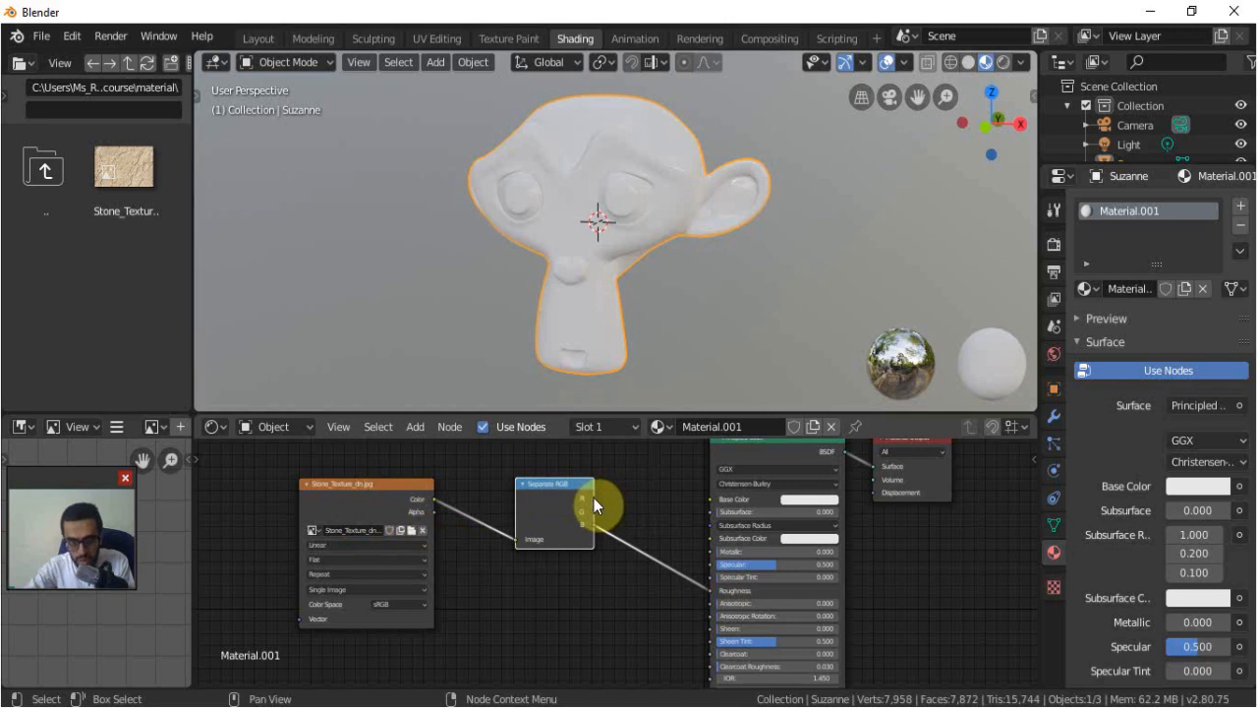
left_click_drag(594, 497, 603, 497)
left_click_drag(704, 506, 709, 499)
Link the B output of Separate RGB to the Displacement input of the Material Output
scroll(628, 225, "up", 4)
scroll(630, 227, "down", 2)
middle_click_drag(755, 267, 658, 309)
scroll(619, 294, "up", 2)
left_click_drag(593, 523, 876, 492)
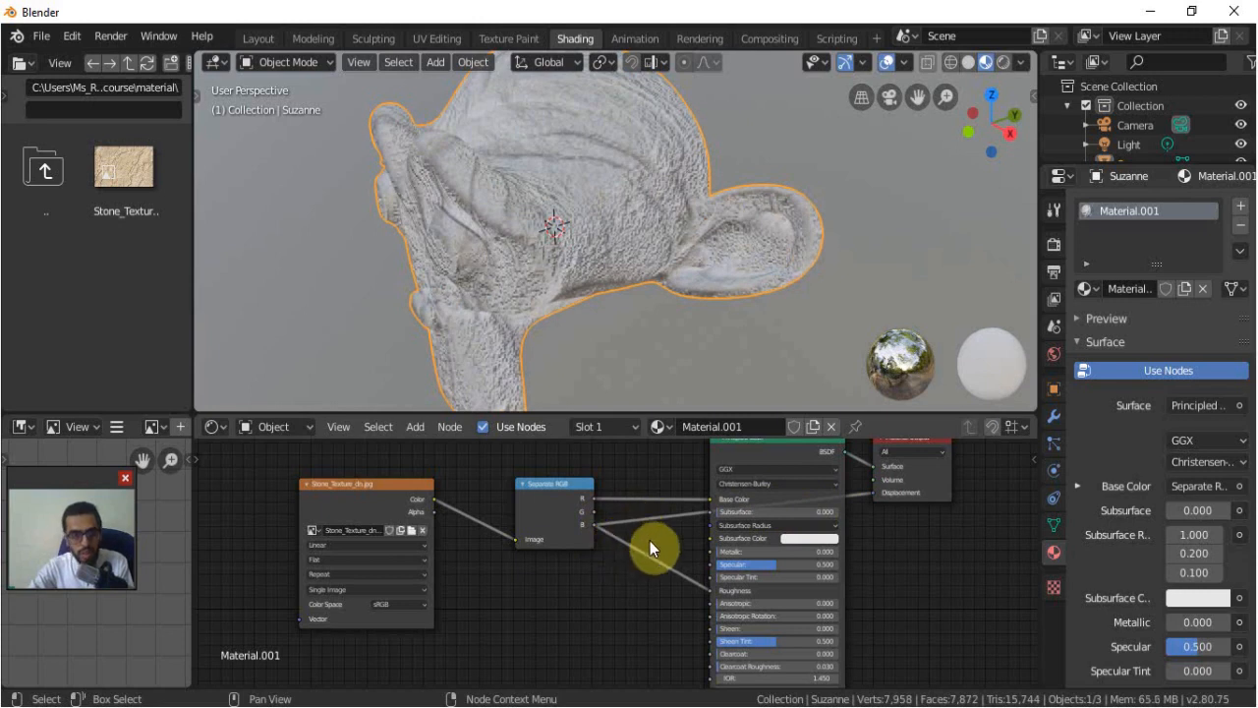
Insert a ColorRamp node into the link between the B output and Displacement, and place it below Separate RGB
key("shift+a")
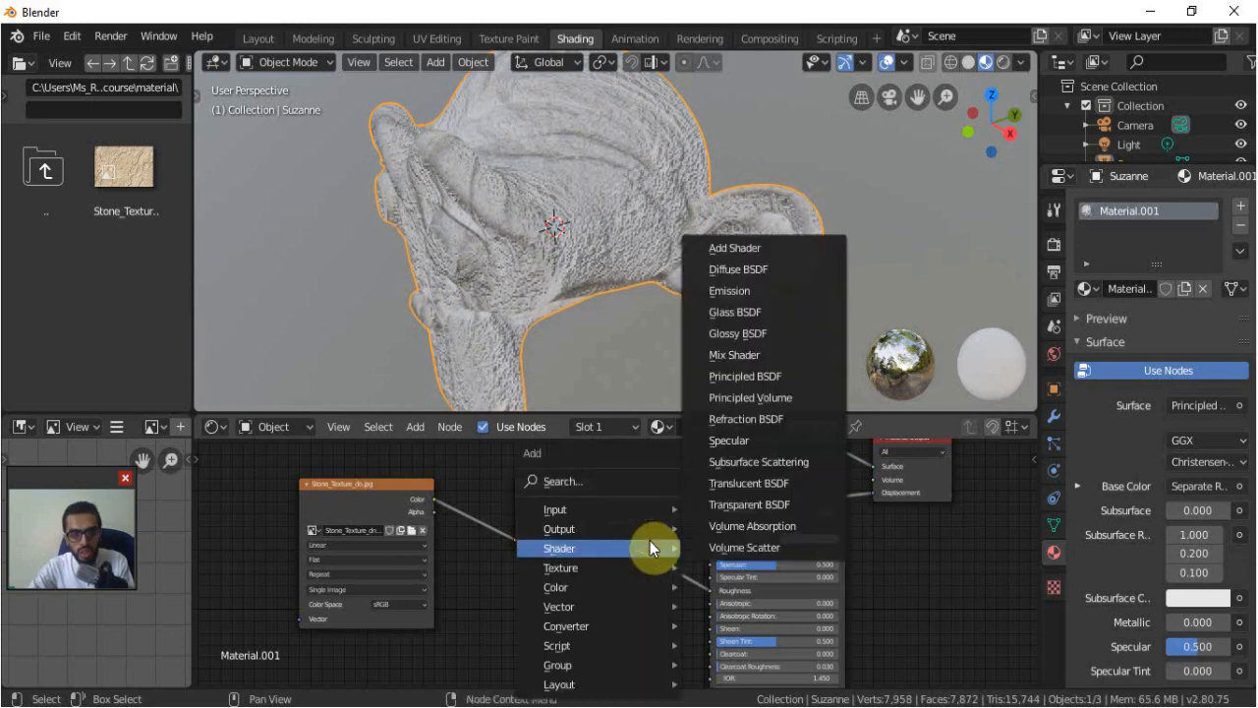
left_click(611, 472)
type("color")
left_click(639, 506)
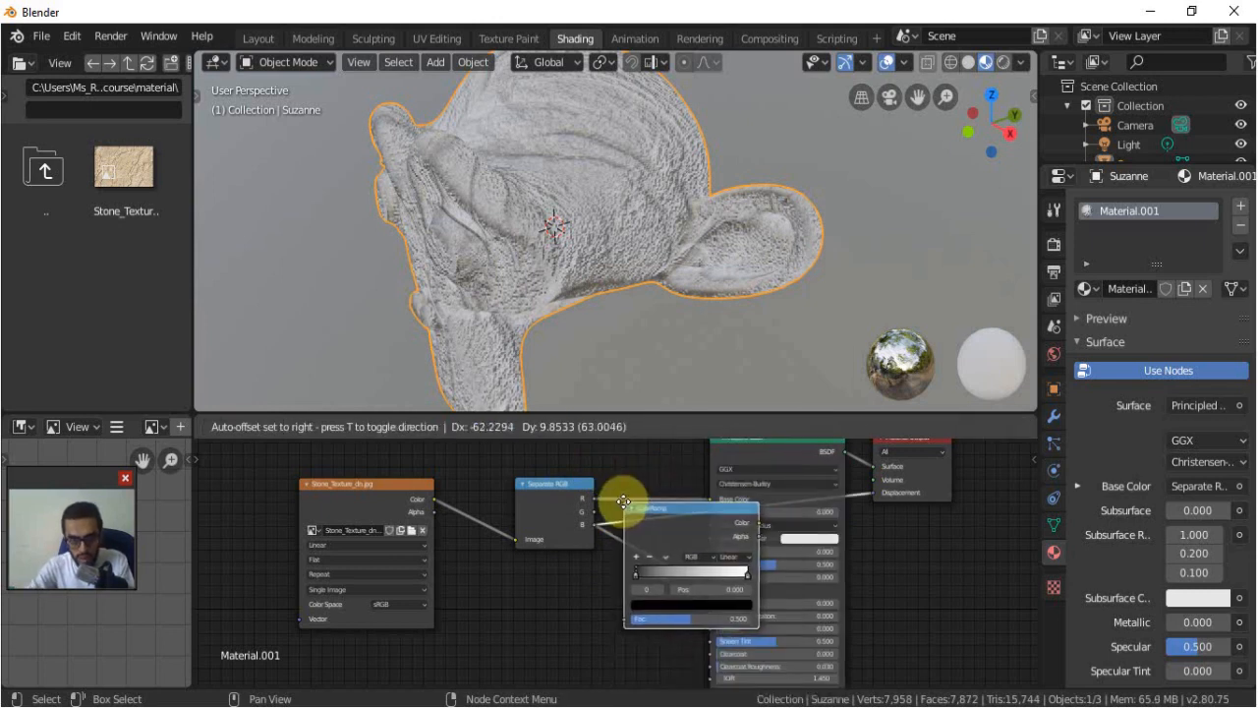
left_click(644, 560)
left_click_drag(668, 509, 518, 574)
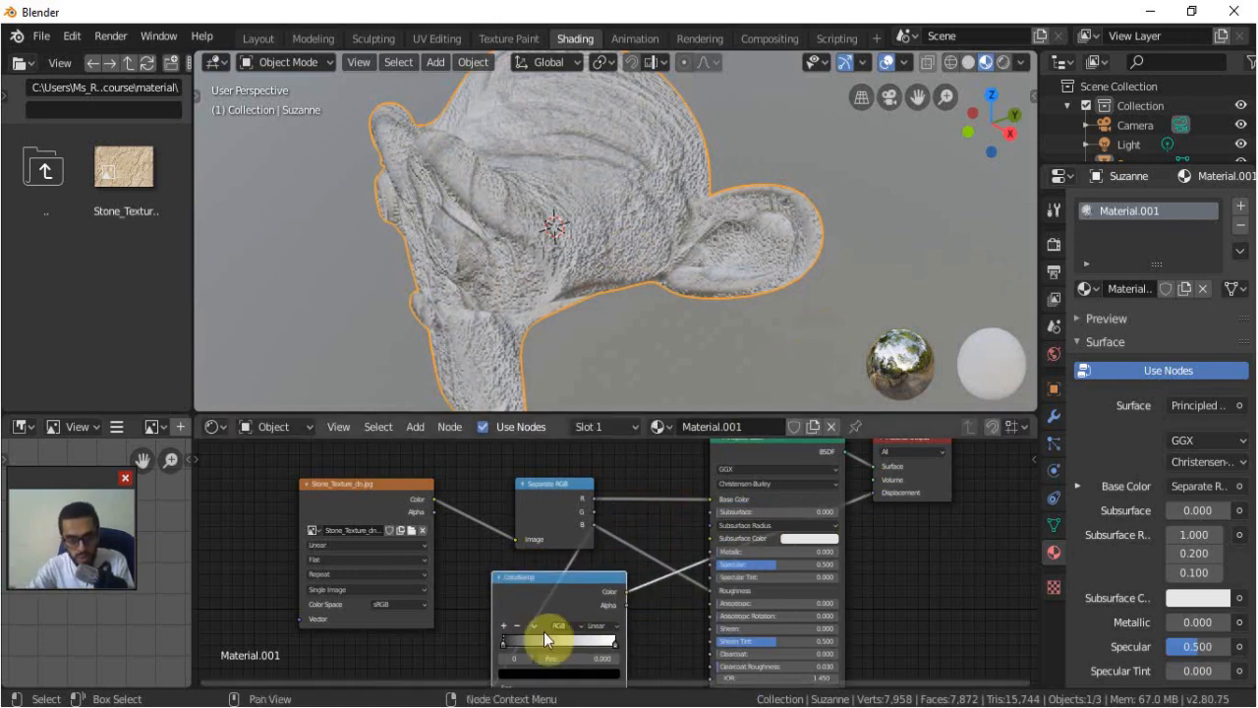
Move the ColorRamp's black stop to position 0.314 and check the displaced surface from the front
mouse_move(516, 644)
left_mouse_down()
mouse_move(559, 648)
mouse_move(536, 651)
left_mouse_up()
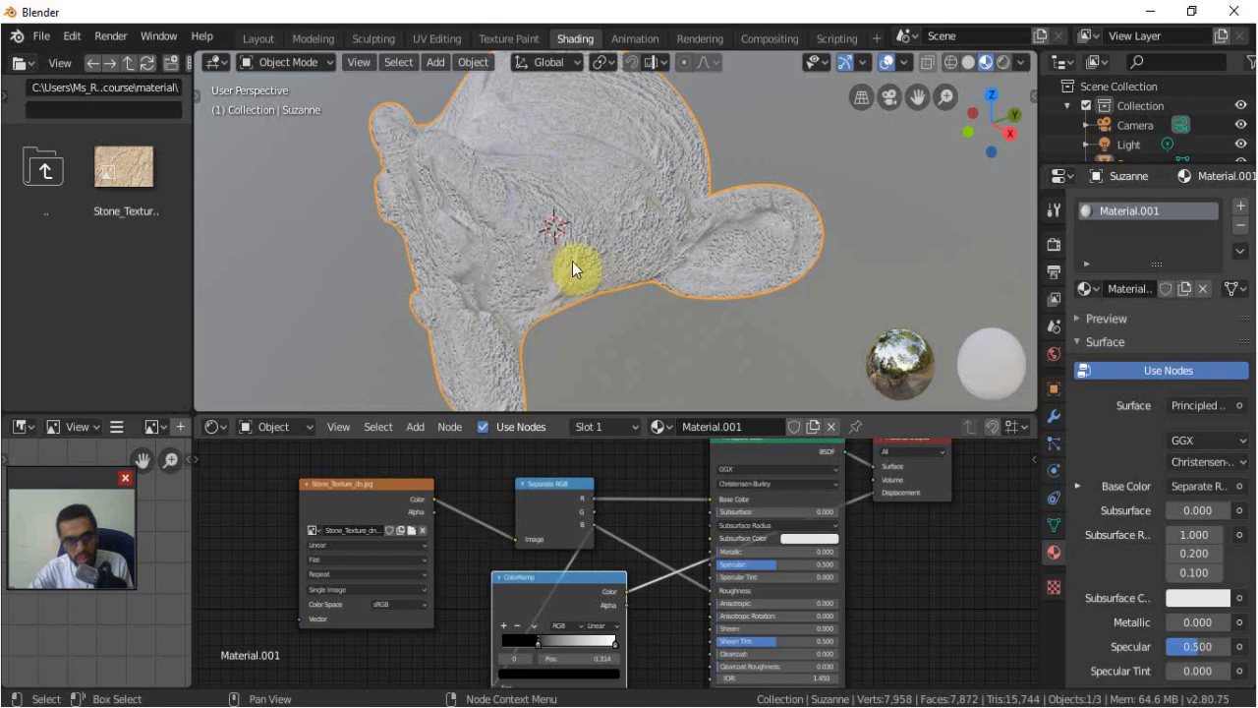
scroll(617, 242, "up", 4)
middle_click_drag(619, 242, 691, 282)
scroll(613, 276, "down", 3)
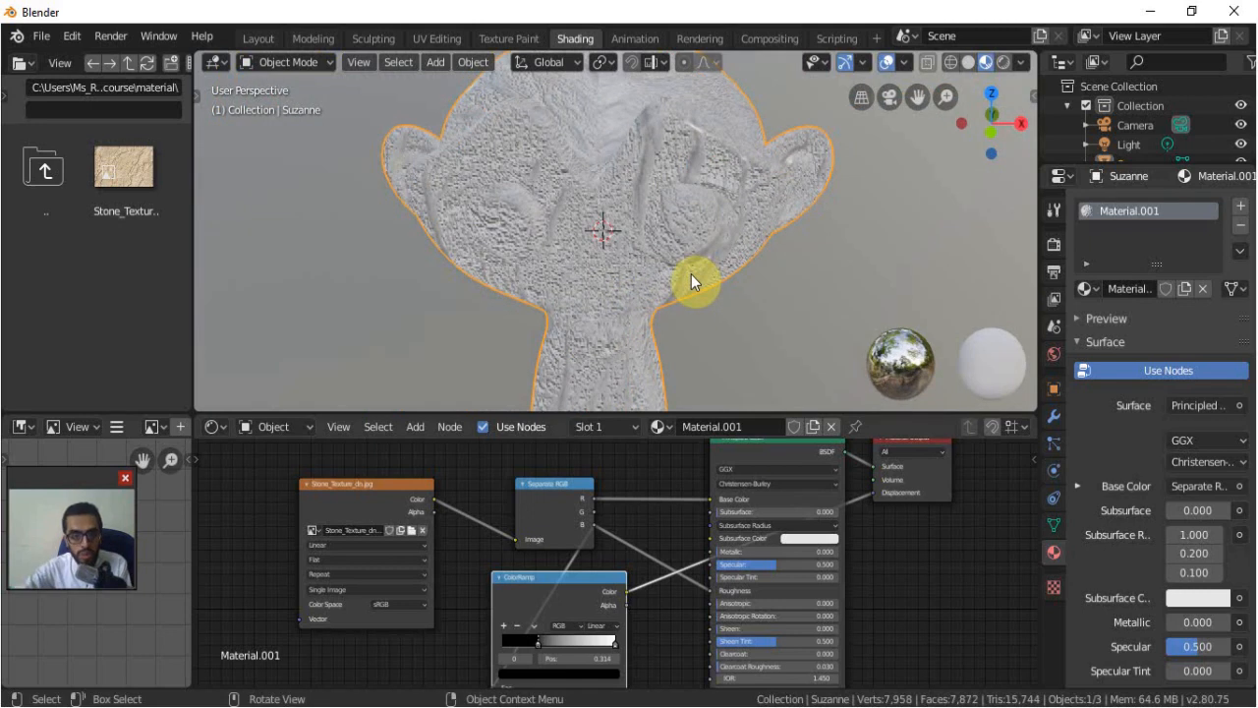
key("KP_1")
scroll(691, 274, "down", 2)
middle_click_drag(694, 265, 676, 290, "shift")
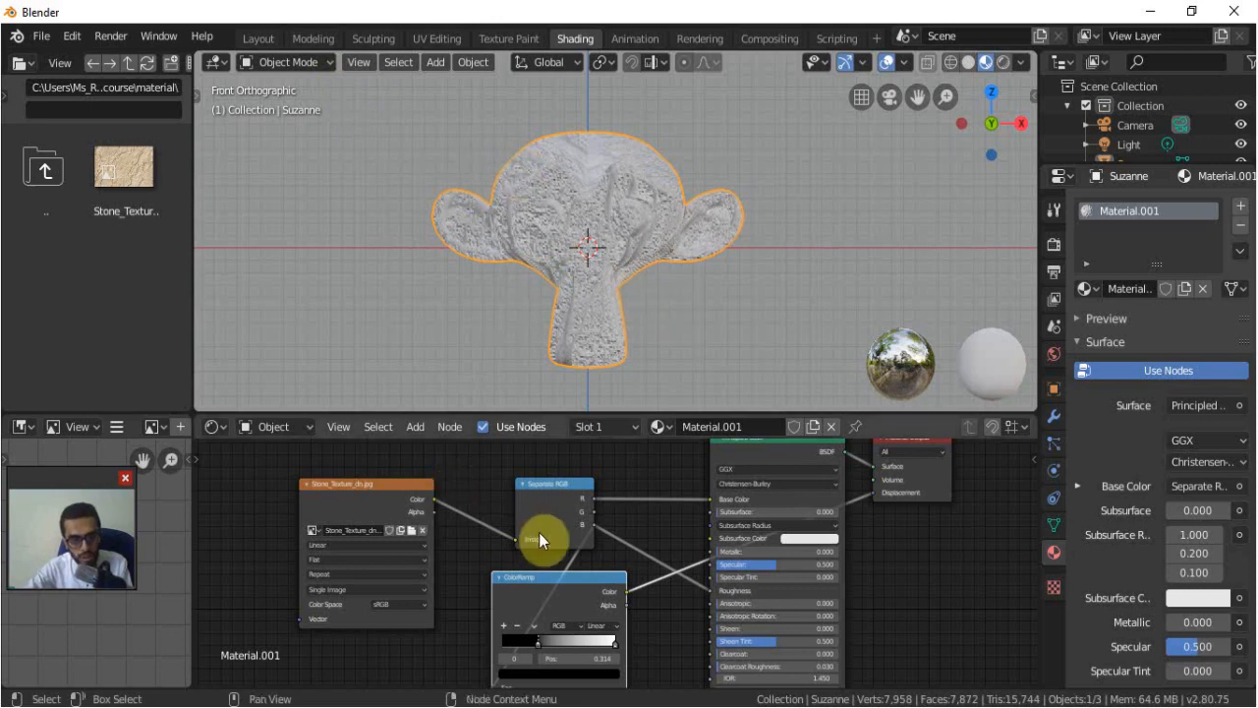
Replace the R channel link to Base Color with the stone texture's Color output, and tidy the Separate RGB and ColorRamp nodes
left_click_drag(548, 491, 504, 468)
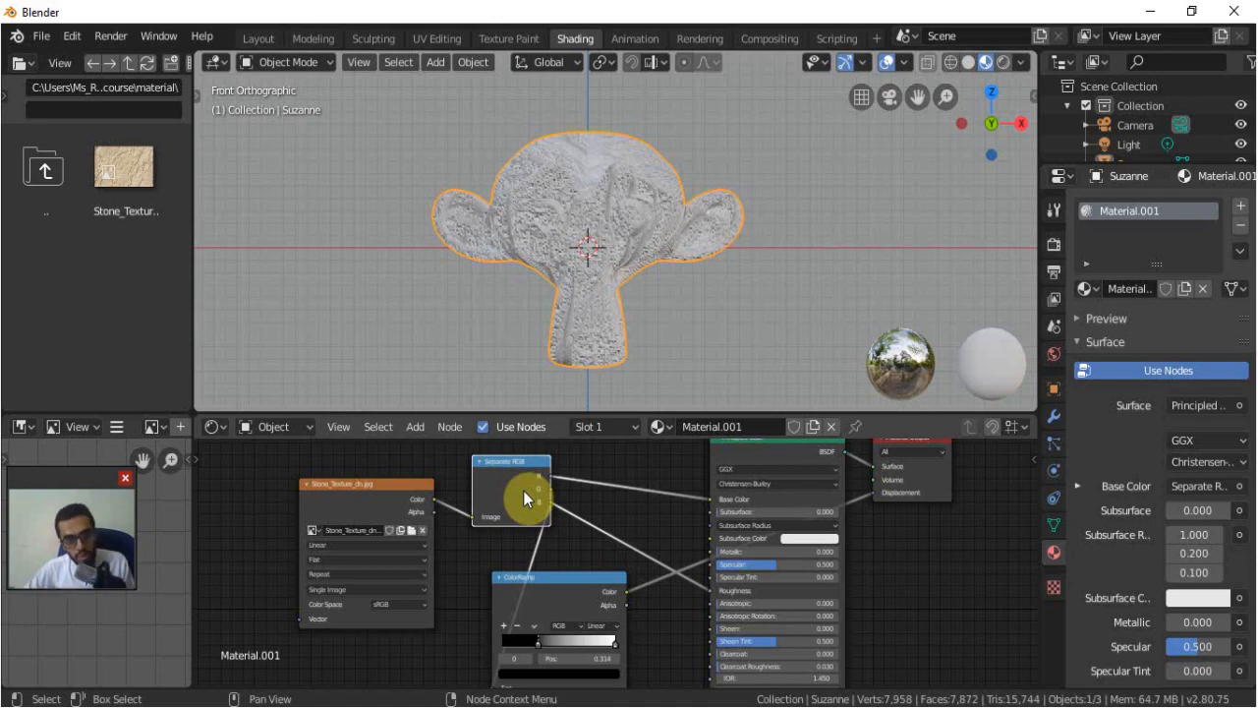
left_click_drag(543, 476, 431, 498, "ctrl")
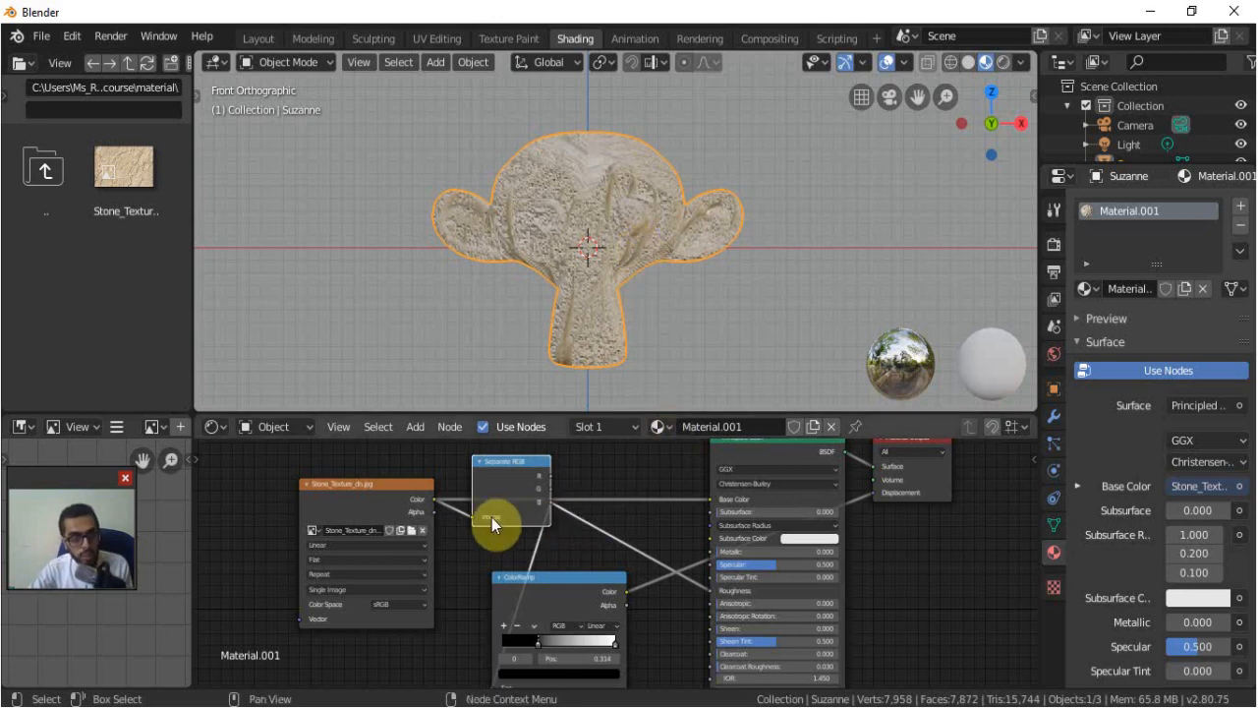
left_click_drag(679, 568, 715, 592)
mouse_move(566, 590)
left_mouse_down()
mouse_move(580, 578)
mouse_move(565, 584)
left_mouse_up()
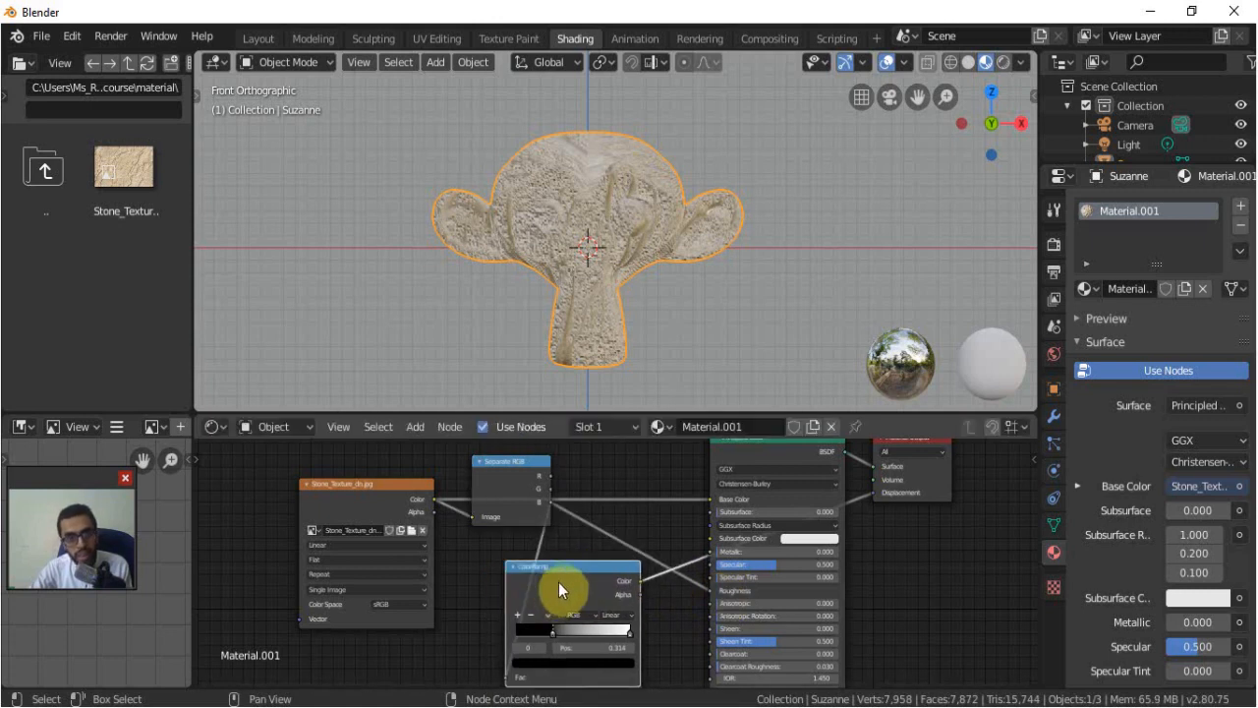
scroll(622, 236, "up", 3)
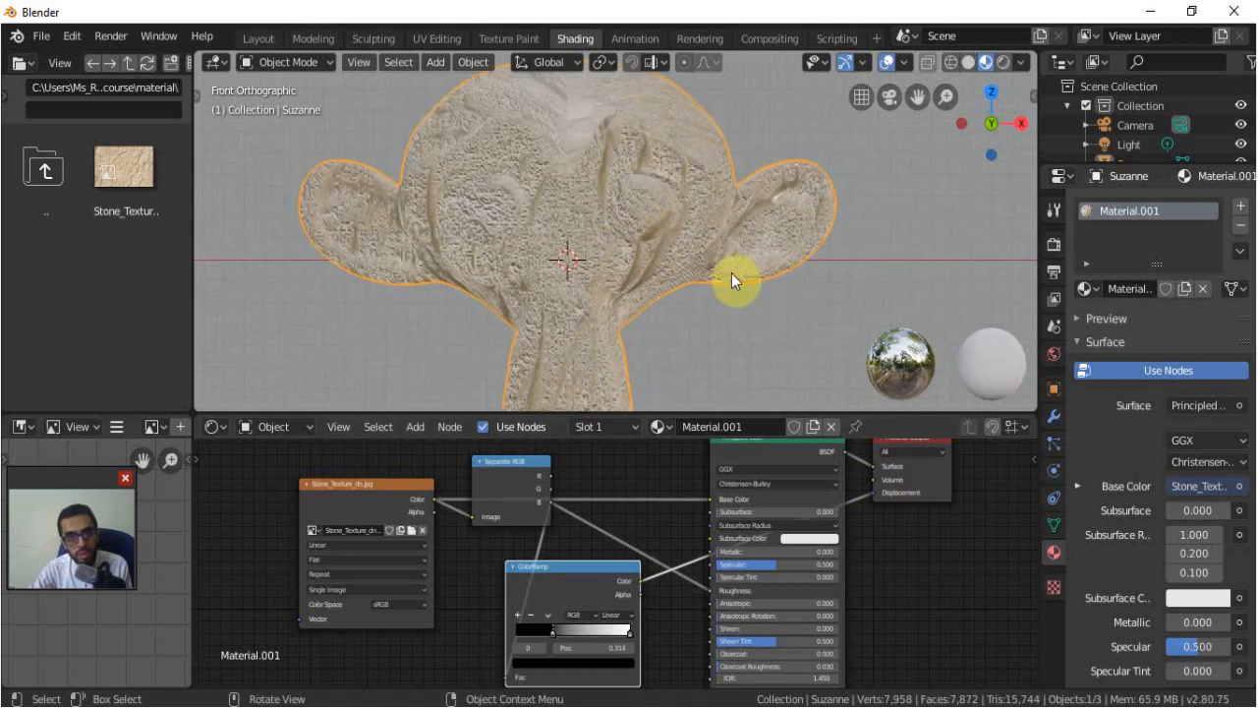
middle_click_drag(738, 294, 738, 294)
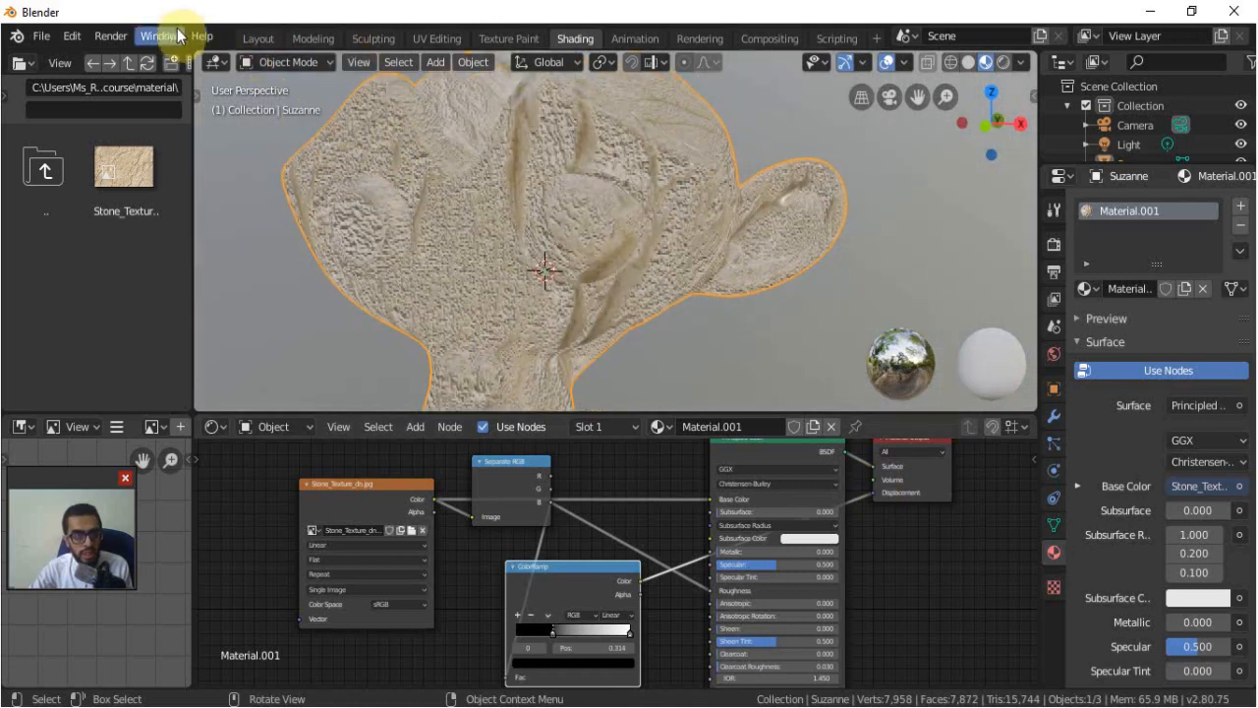
Switch to the Layout workspace and show the monkey head from the front in Look Dev shading
left_click(258, 39)
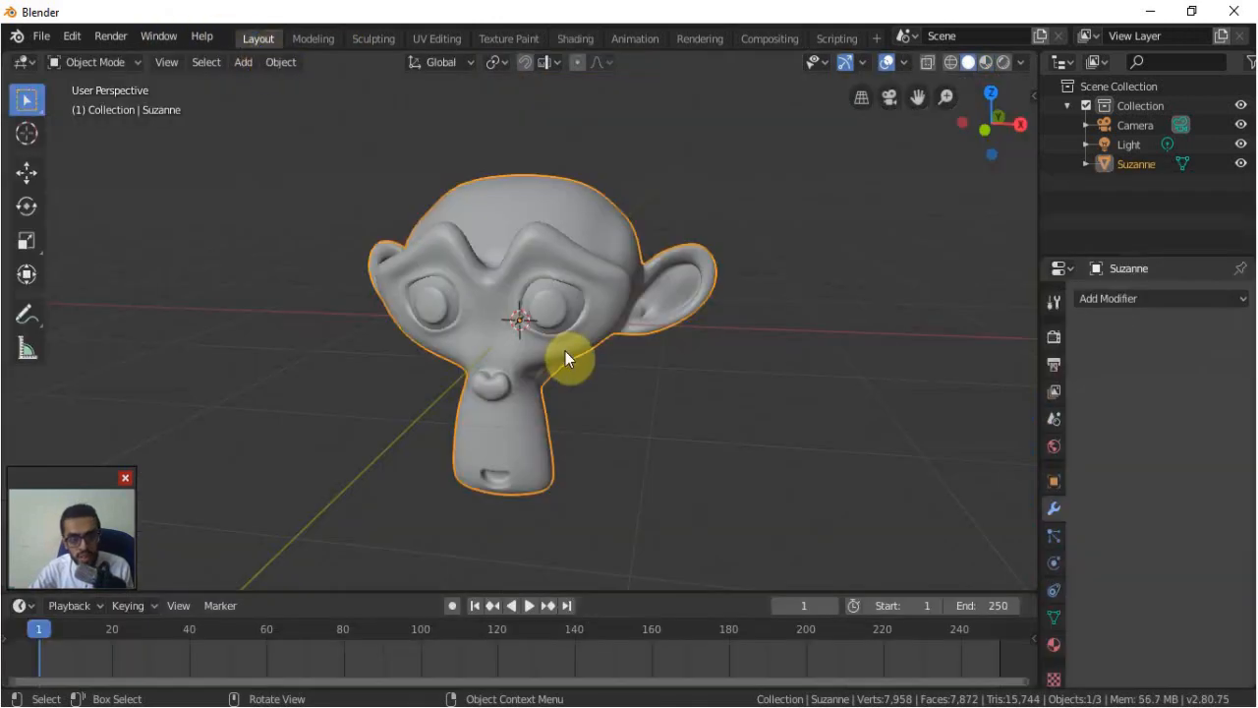
key("z")
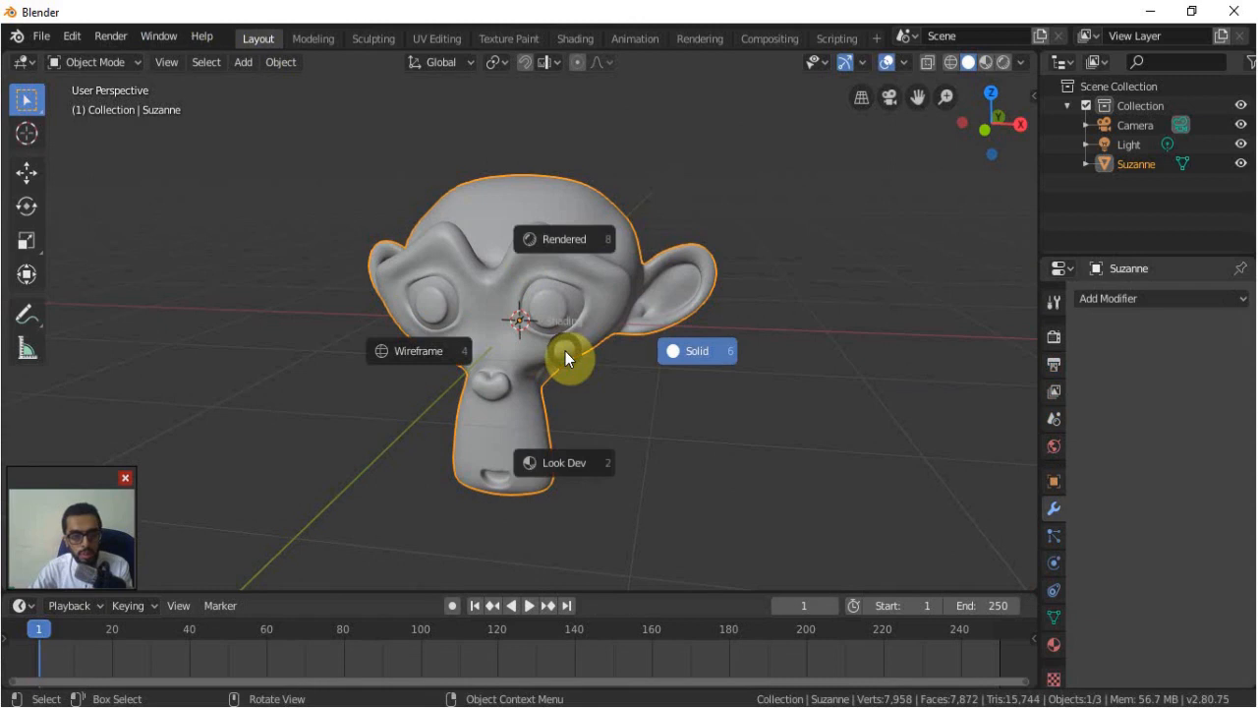
left_click(560, 459)
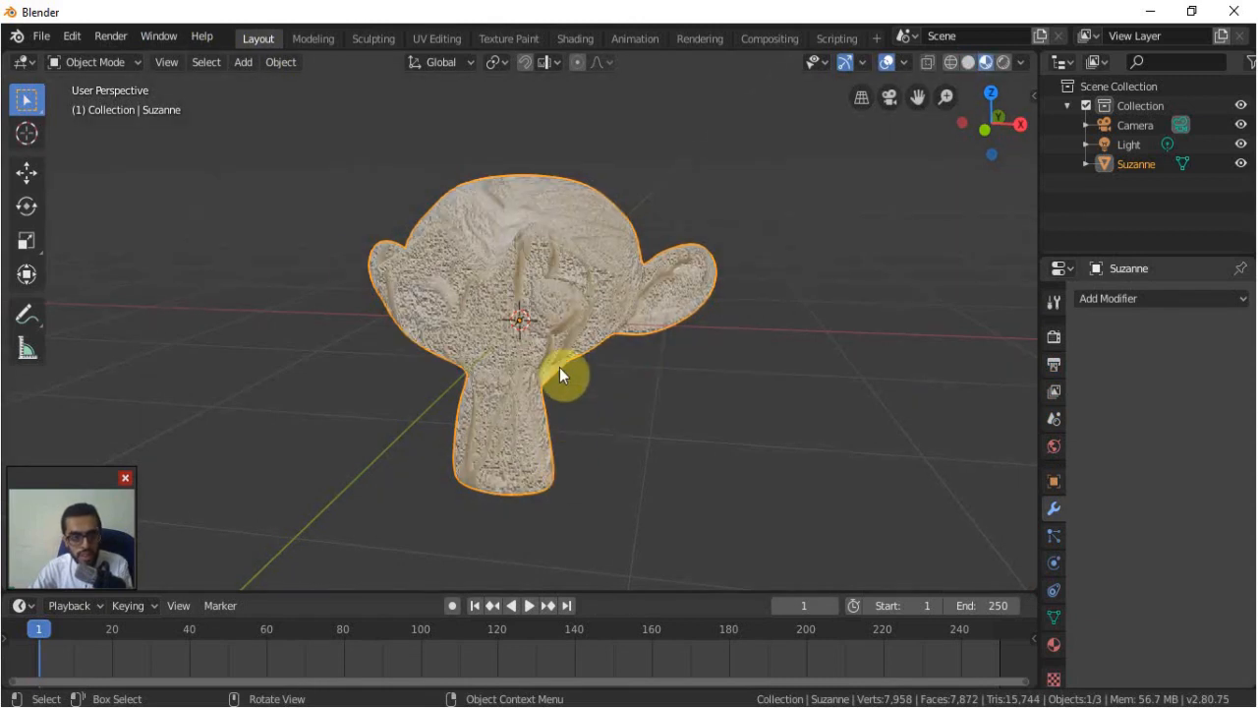
key("KP_1")
scroll(559, 367, "up", 5)
In Edit Mode, select all linked geometry of the monkey's left eyeball and check the selection in wireframe
key("Tab")
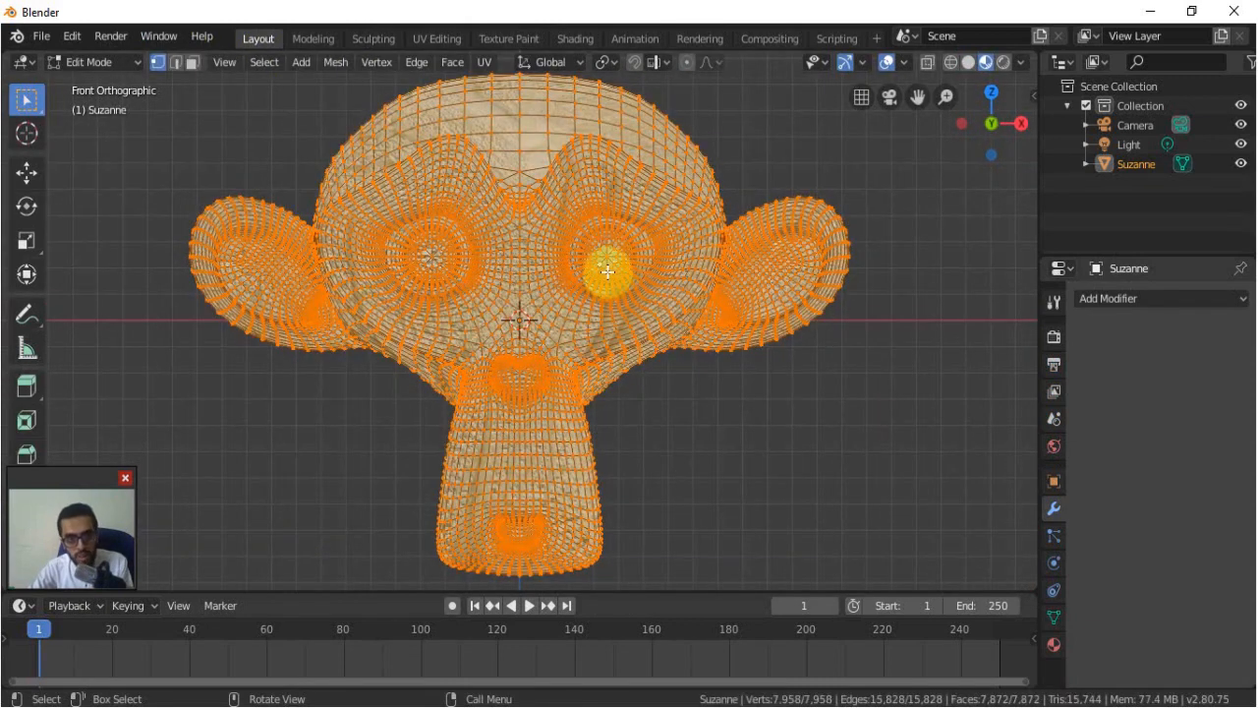
left_click(607, 271)
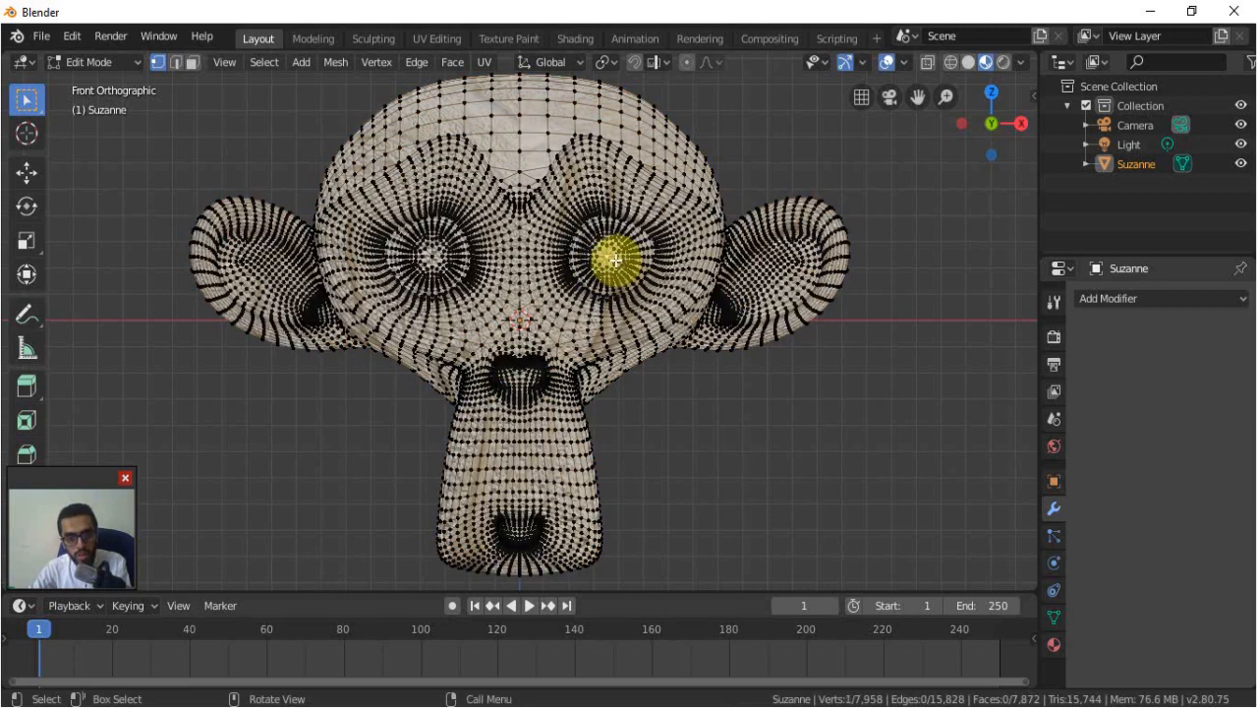
key("l")
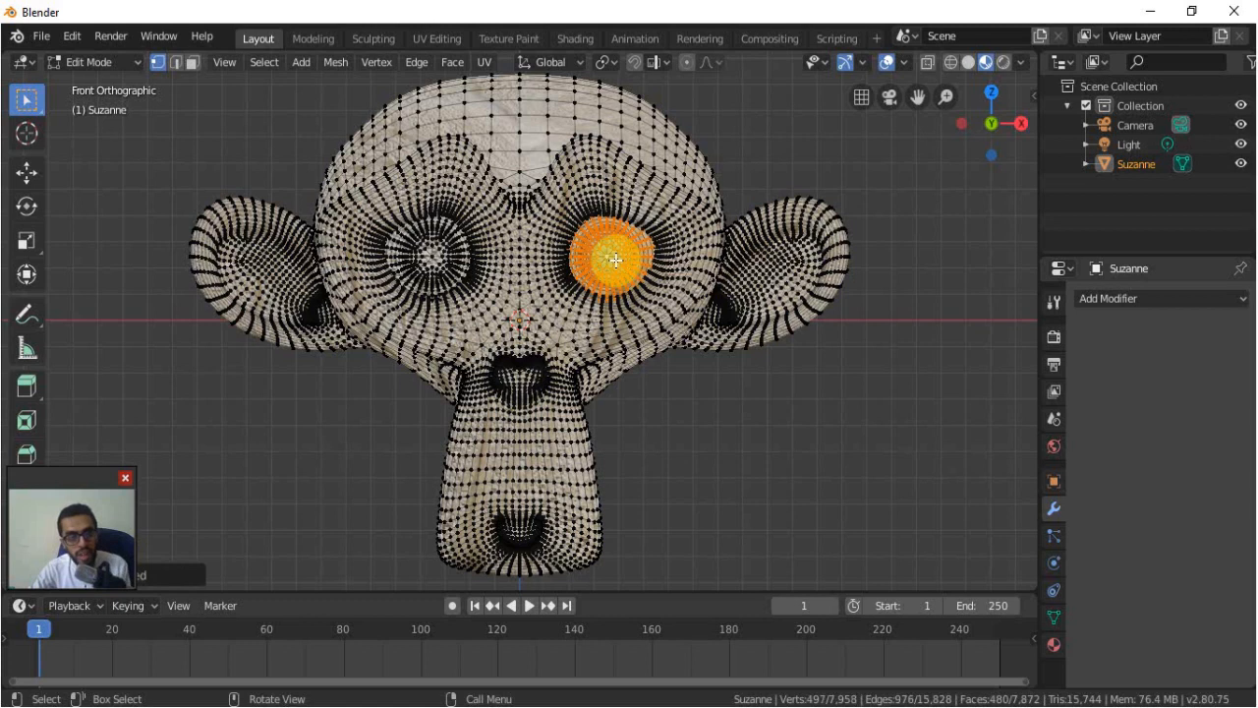
key("z")
mouse_move(697, 281)
middle_mouse_down()
mouse_move(625, 351)
mouse_move(584, 315)
mouse_move(562, 362)
middle_mouse_up()
left_click(505, 352)
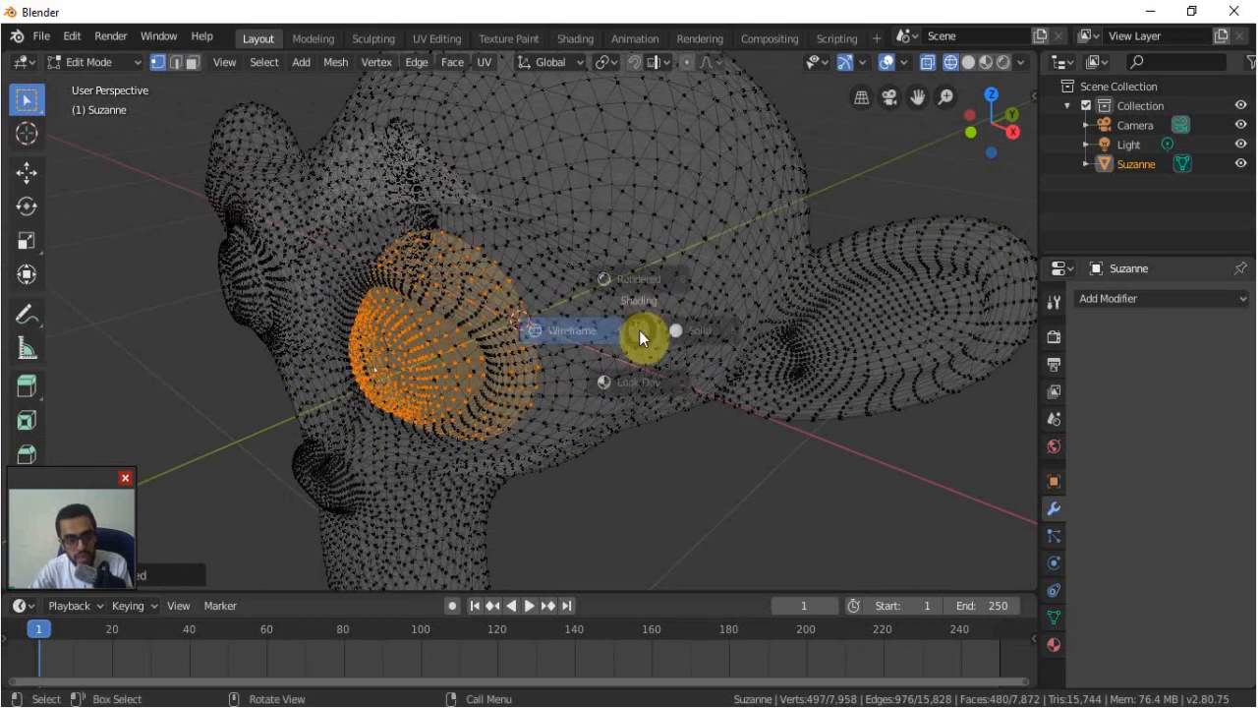
key("z")
left_click(680, 404)
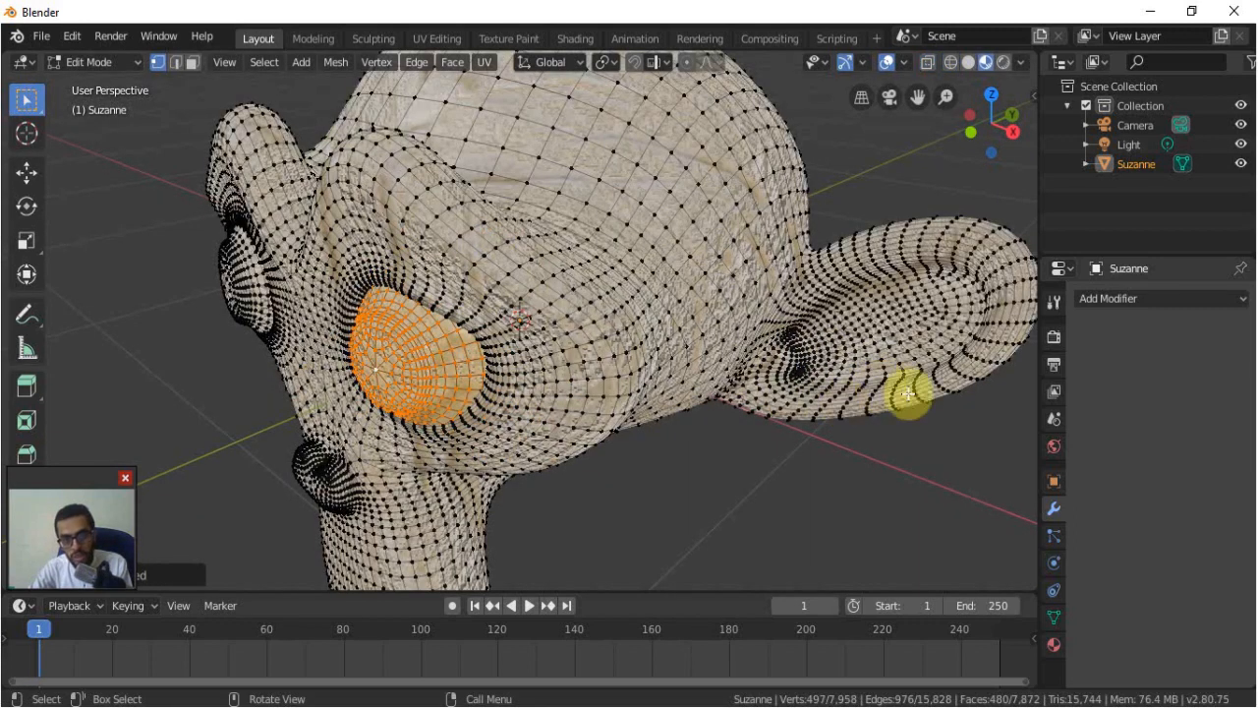
Add a second material slot and assign it to the selected left eyeball
left_click(1053, 646)
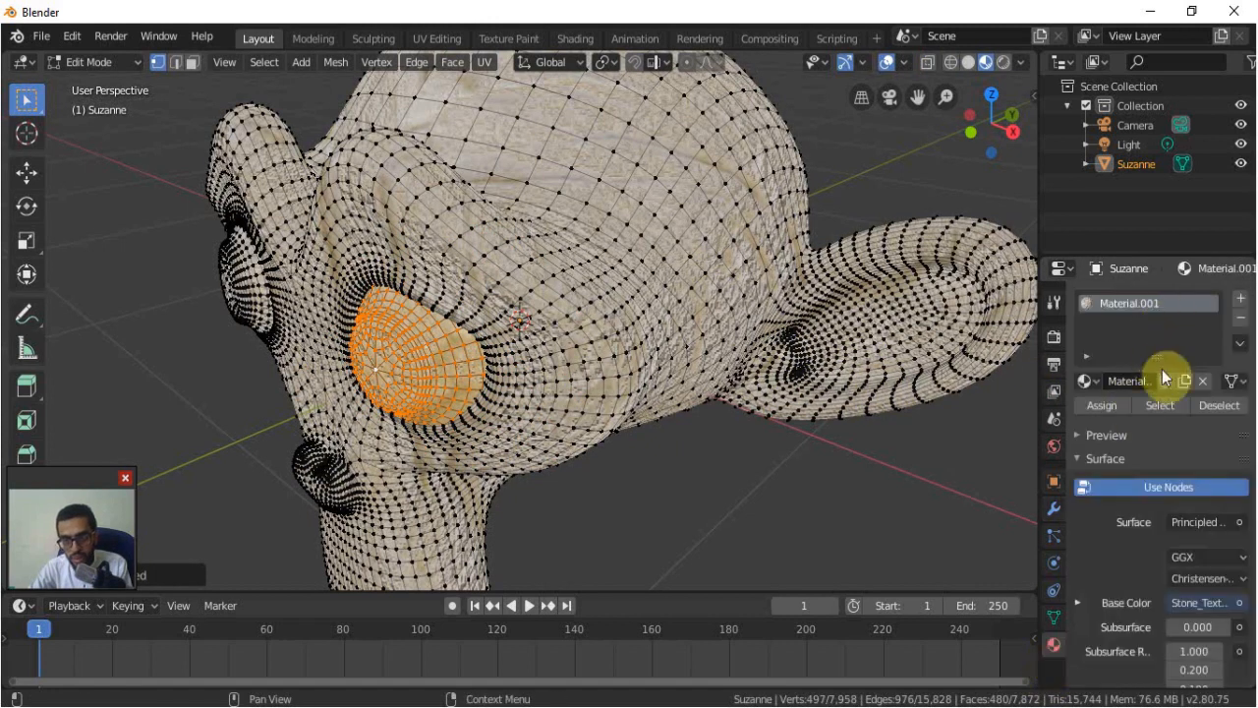
left_click(1239, 298)
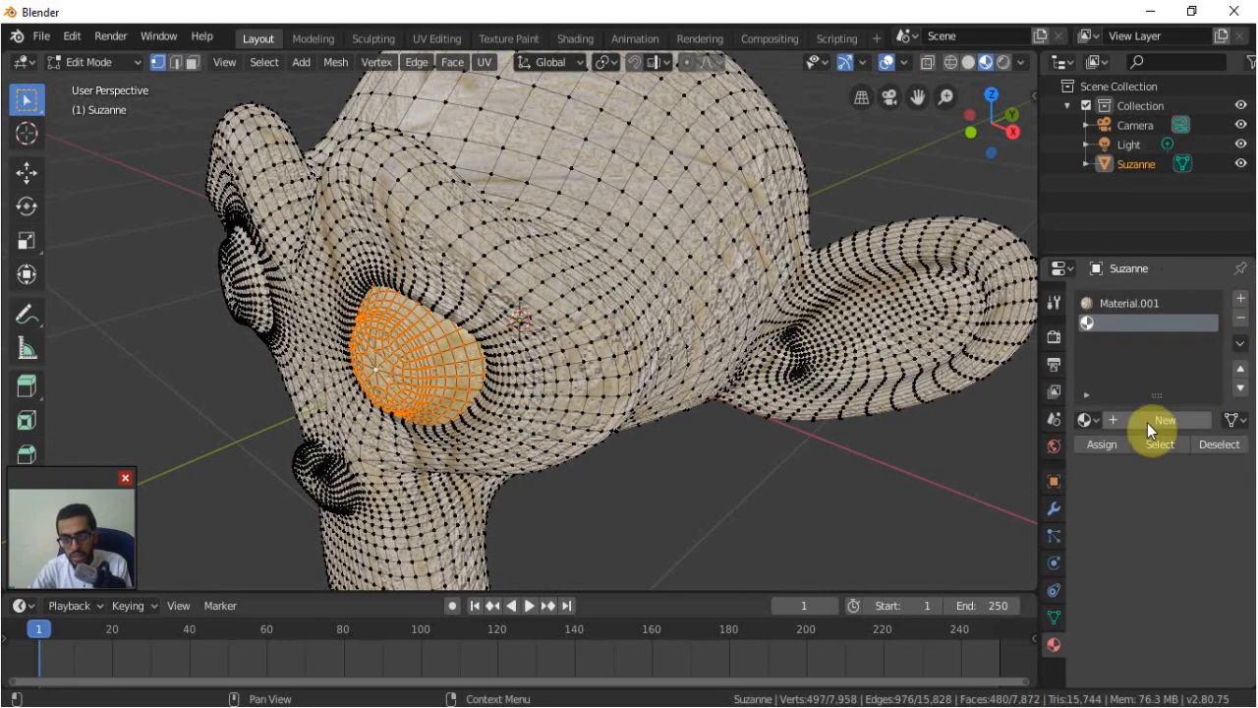
left_click(1110, 447)
Select the monkey's entire right eyeball and assign it to the same empty material slot
left_click(245, 325)
middle_click_drag(246, 308, 281, 359)
middle_click_drag(401, 343, 454, 325)
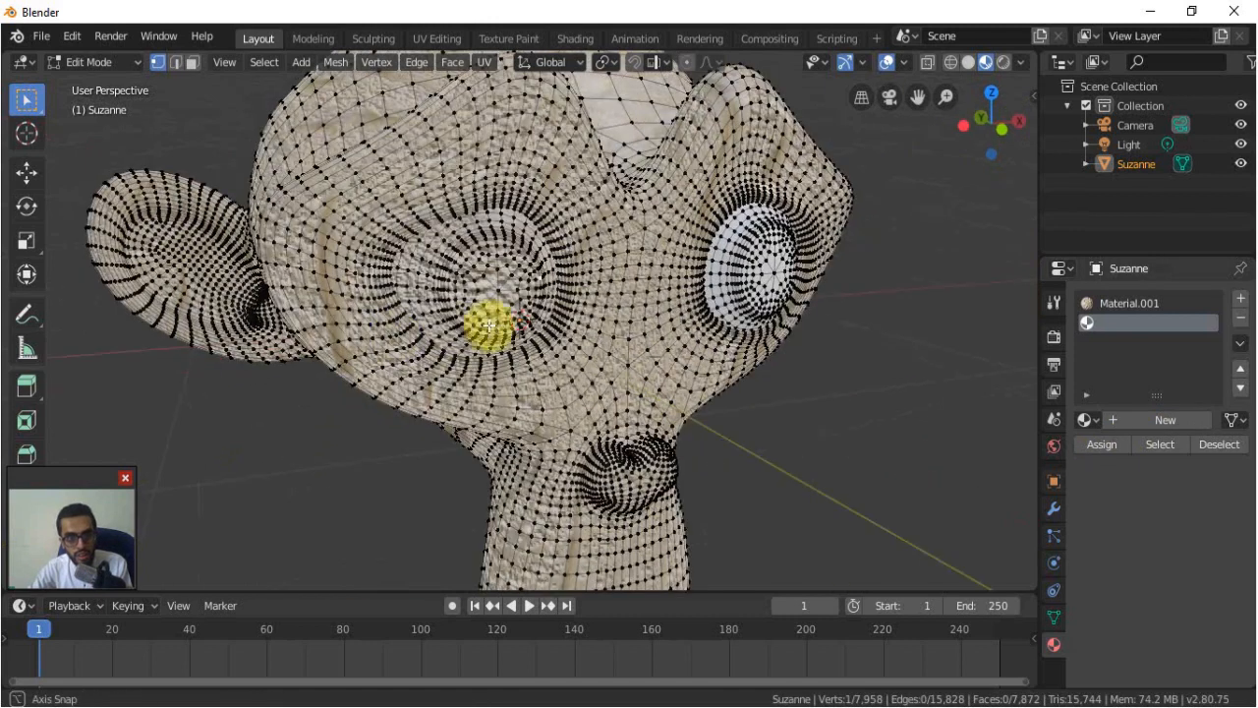
key("ctrl+l")
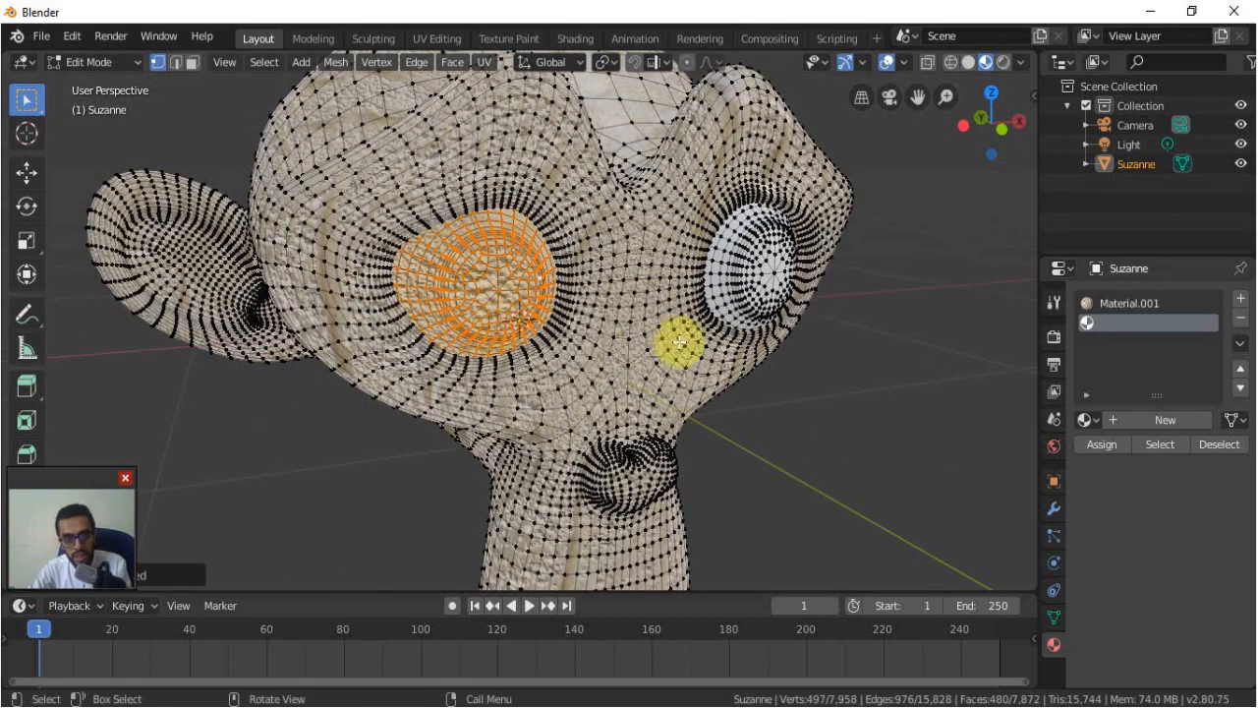
left_click(1101, 444)
Return to Object Mode and examine the head and both eyes in Rendered shading
key("KP_5")
key("KP_1")
scroll(686, 351, "down", 4)
key("z")
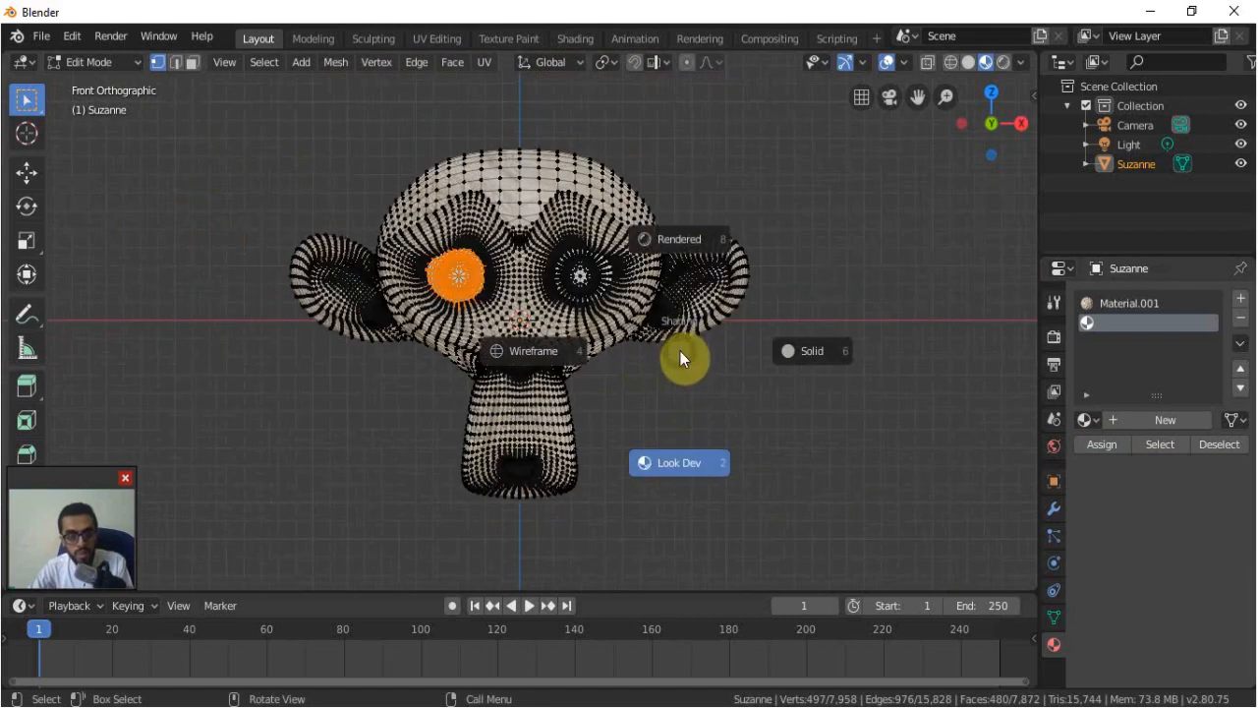
left_click(685, 248)
key("Tab")
middle_click_drag(708, 356, 624, 388)
middle_click_drag(601, 340, 553, 340)
scroll(629, 368, "up", 2)
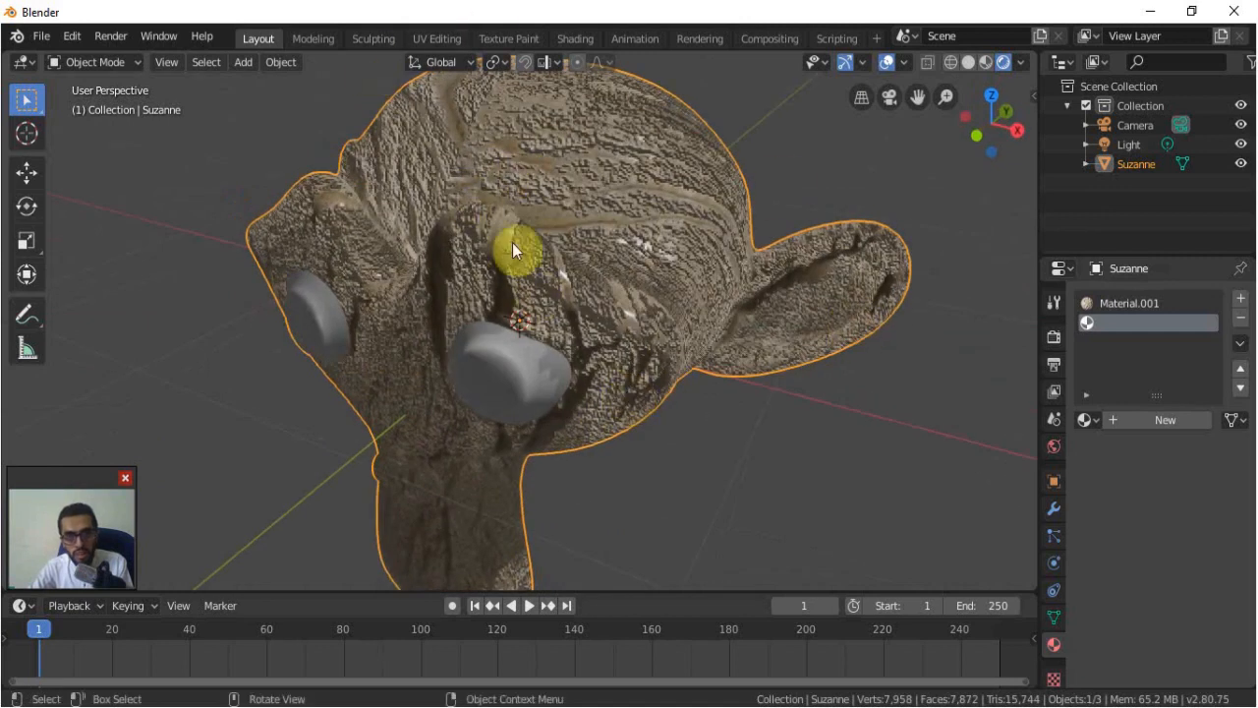
left_click(357, 42)
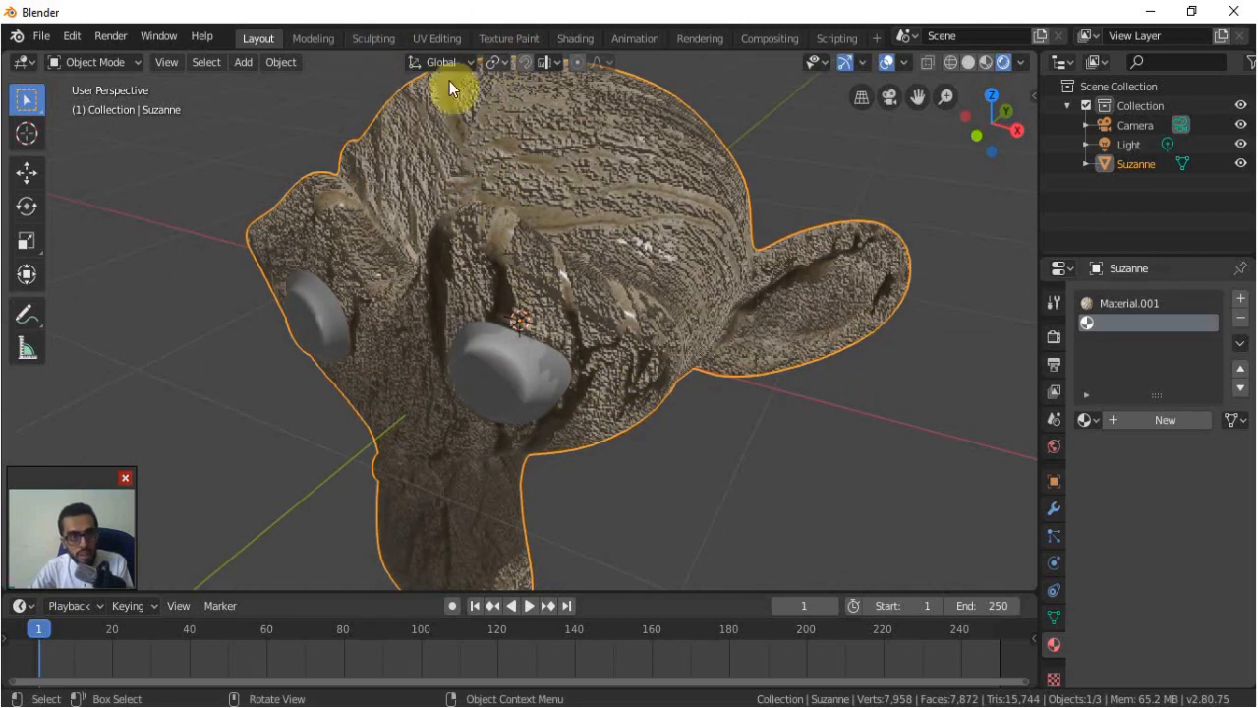
left_click(573, 36)
scroll(672, 263, "down", 2)
middle_click_drag(667, 264, 767, 270)
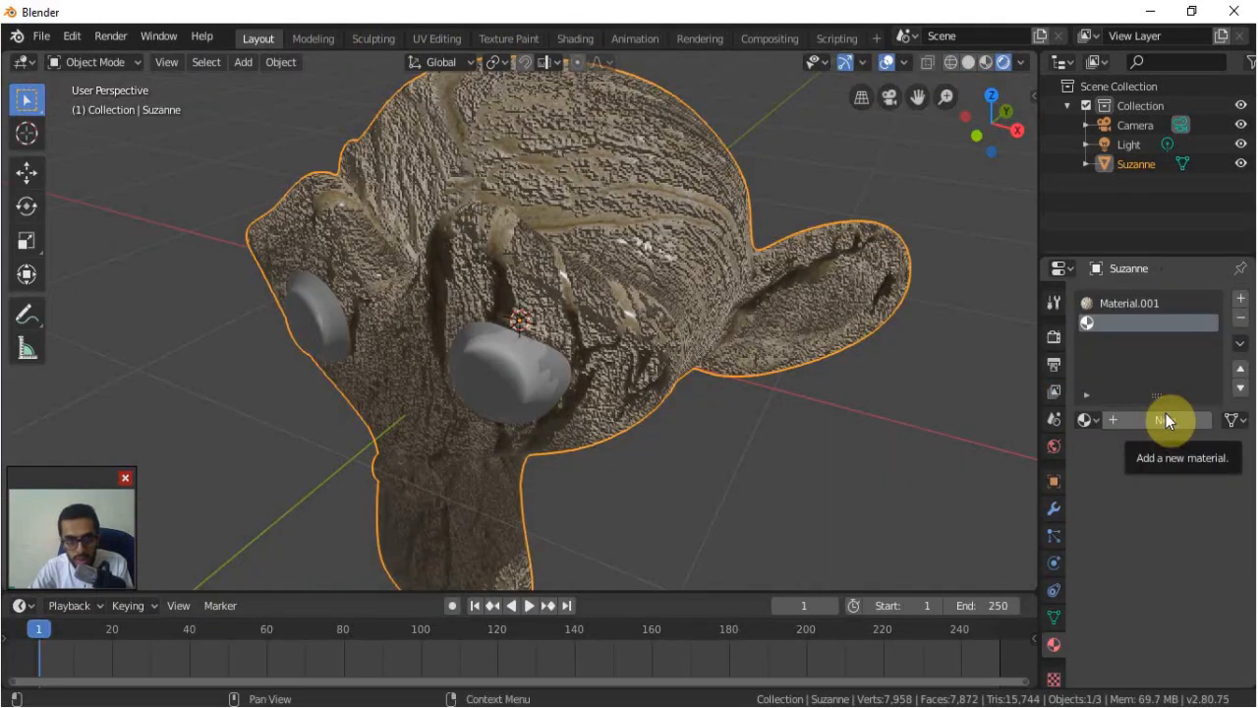
Create a new material in the eyes' slot, darken its Base Color to grey, and check it from the front
left_click(1166, 420)
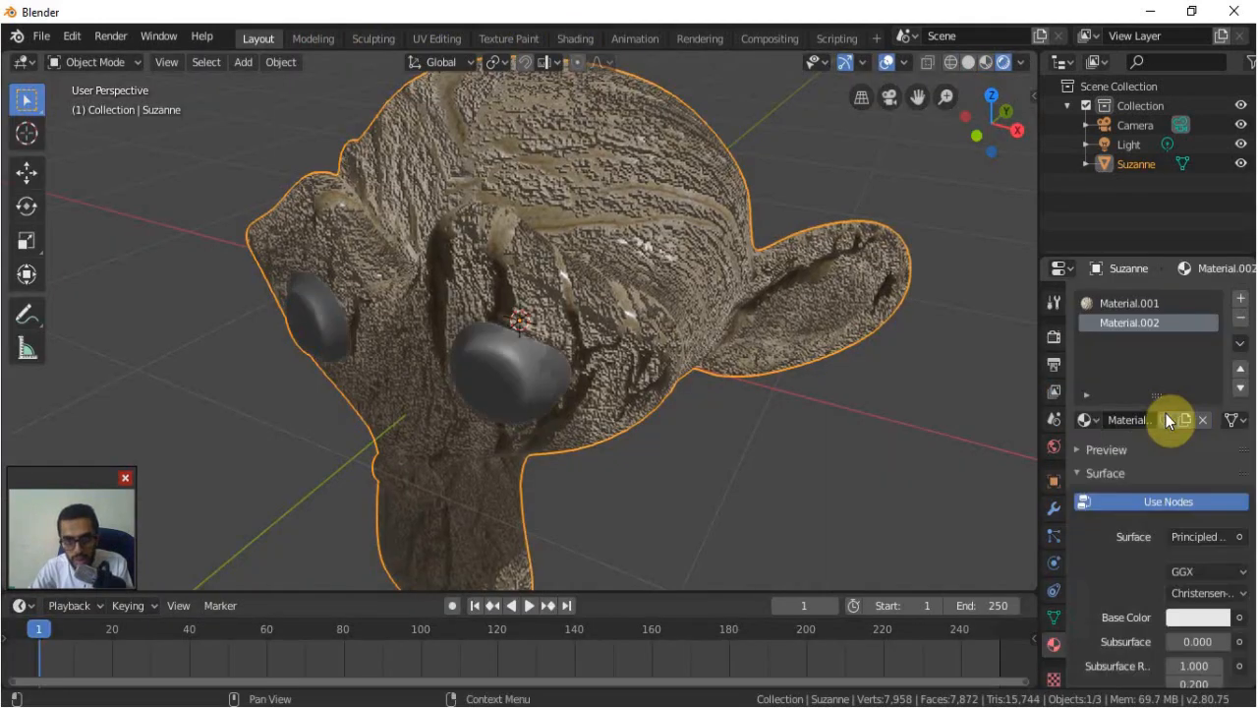
left_click(1195, 617)
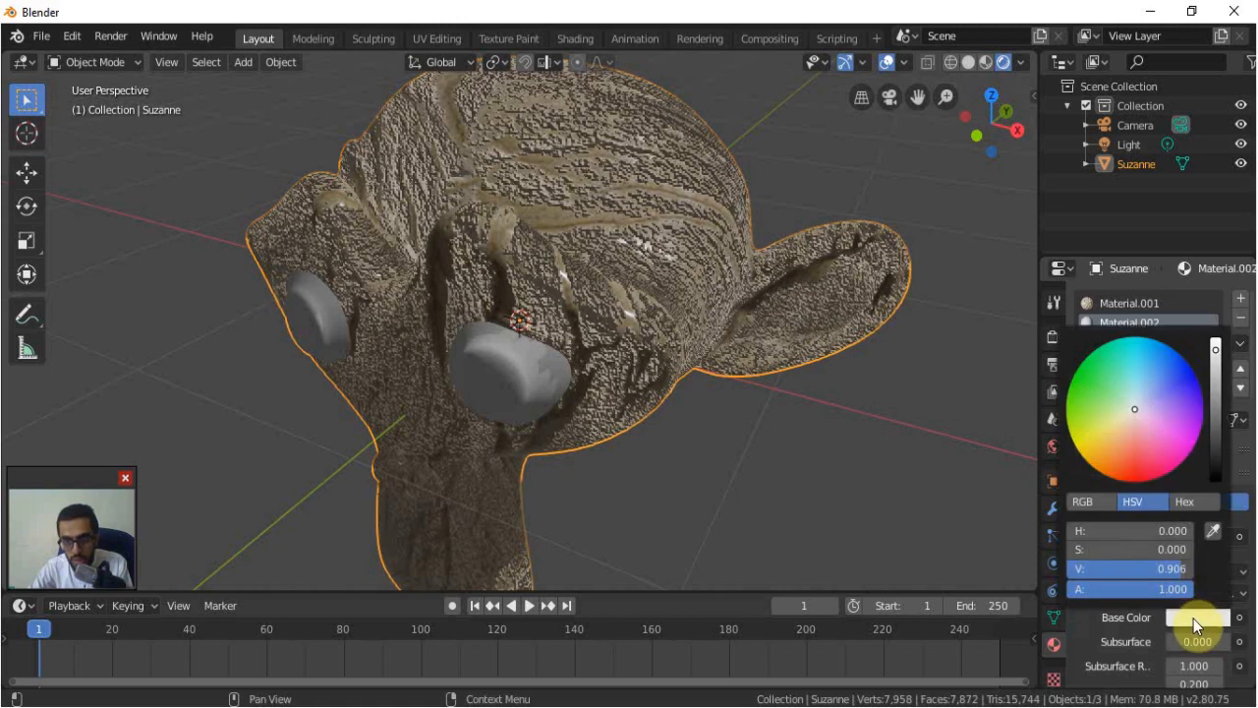
left_click(1219, 427)
key("KP_1")
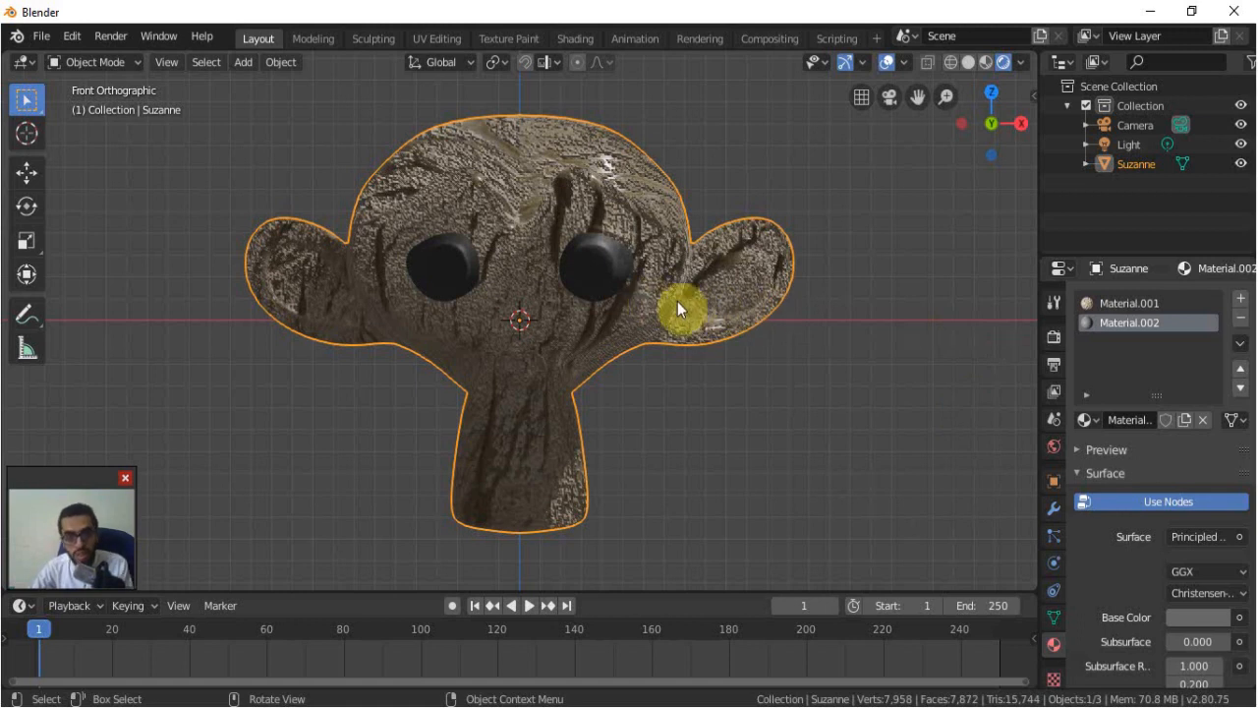
Add a Basis shape key and a second shape key named "ankian bhar nickal" to the monkey head
left_click(1054, 616)
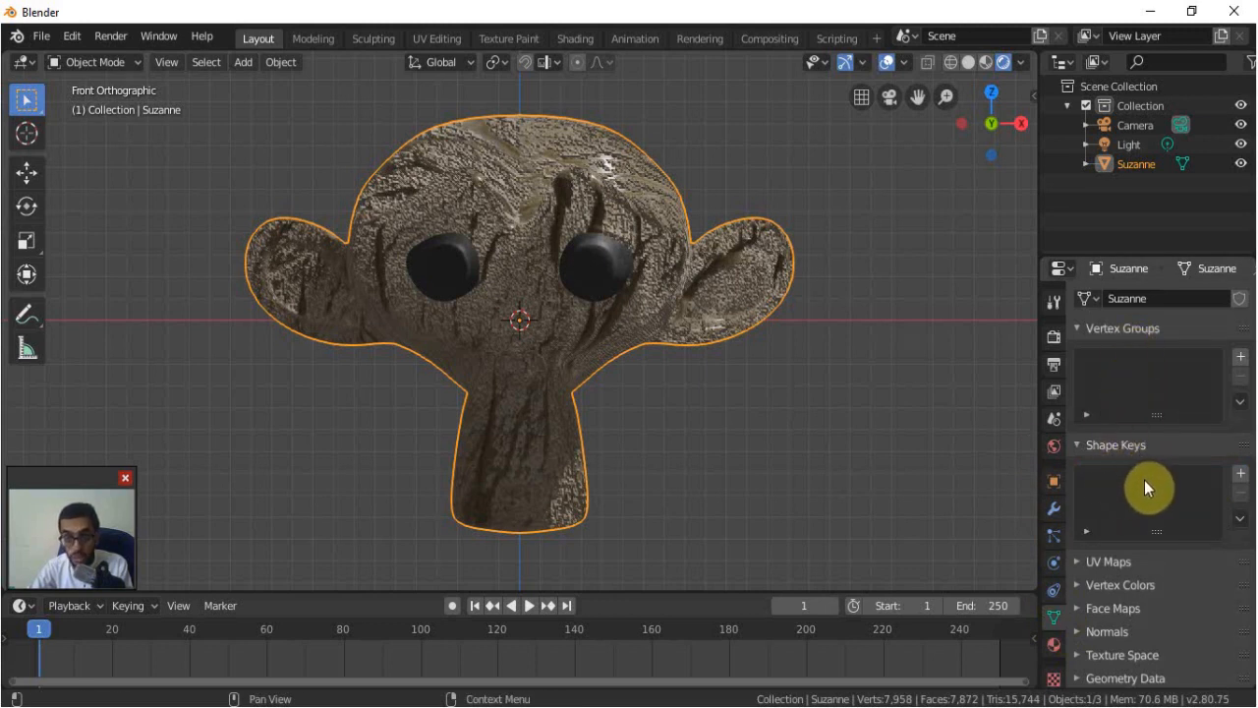
left_click(1241, 472)
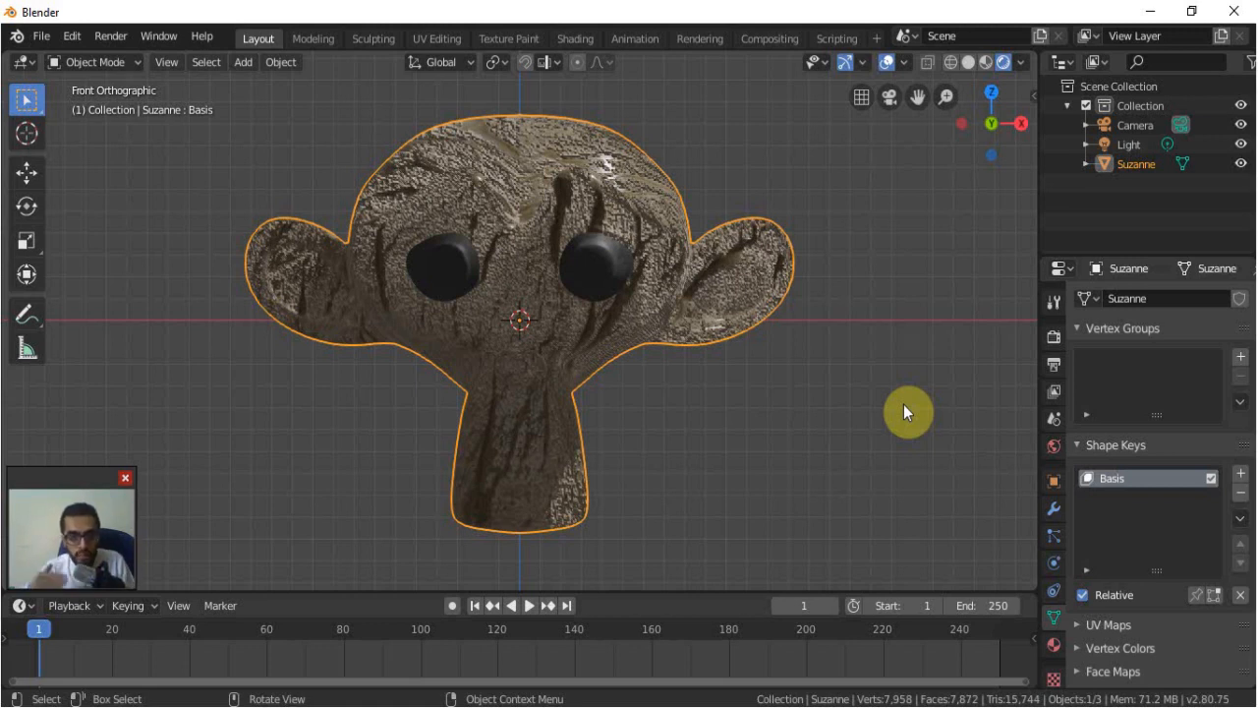
left_click(1240, 472)
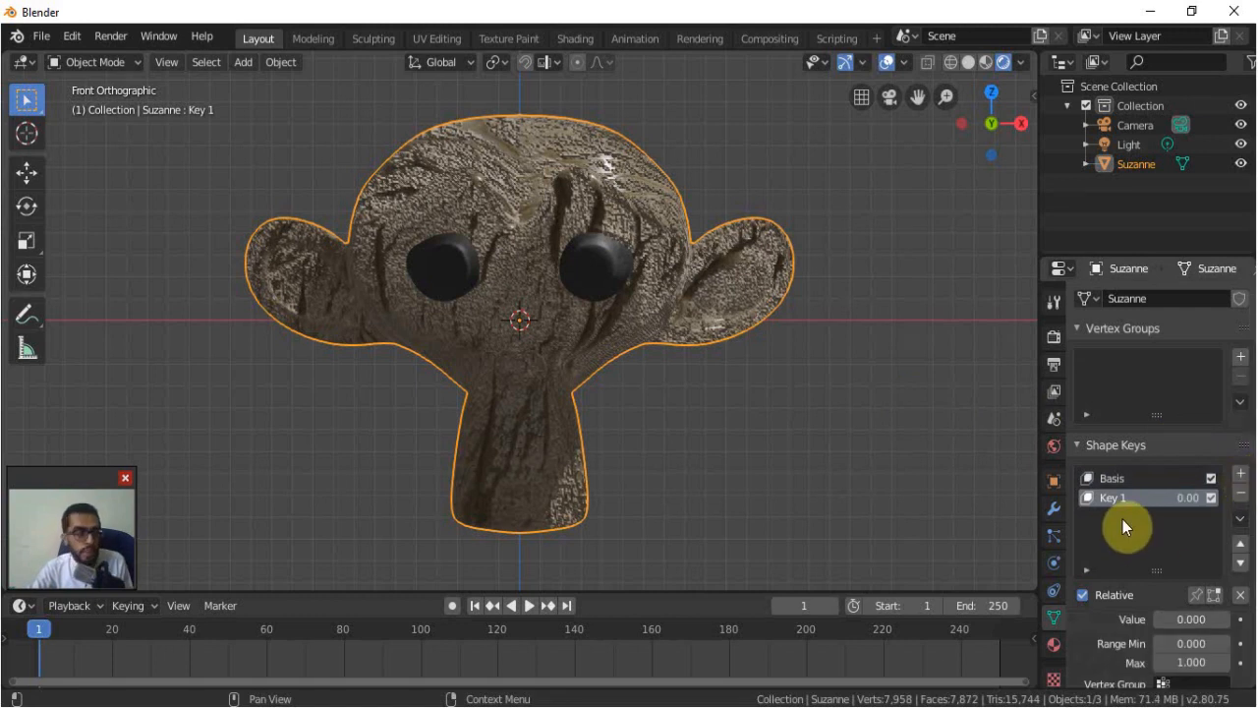
double_click(1106, 498)
type("key")
key("Return")
key("BackSpace")
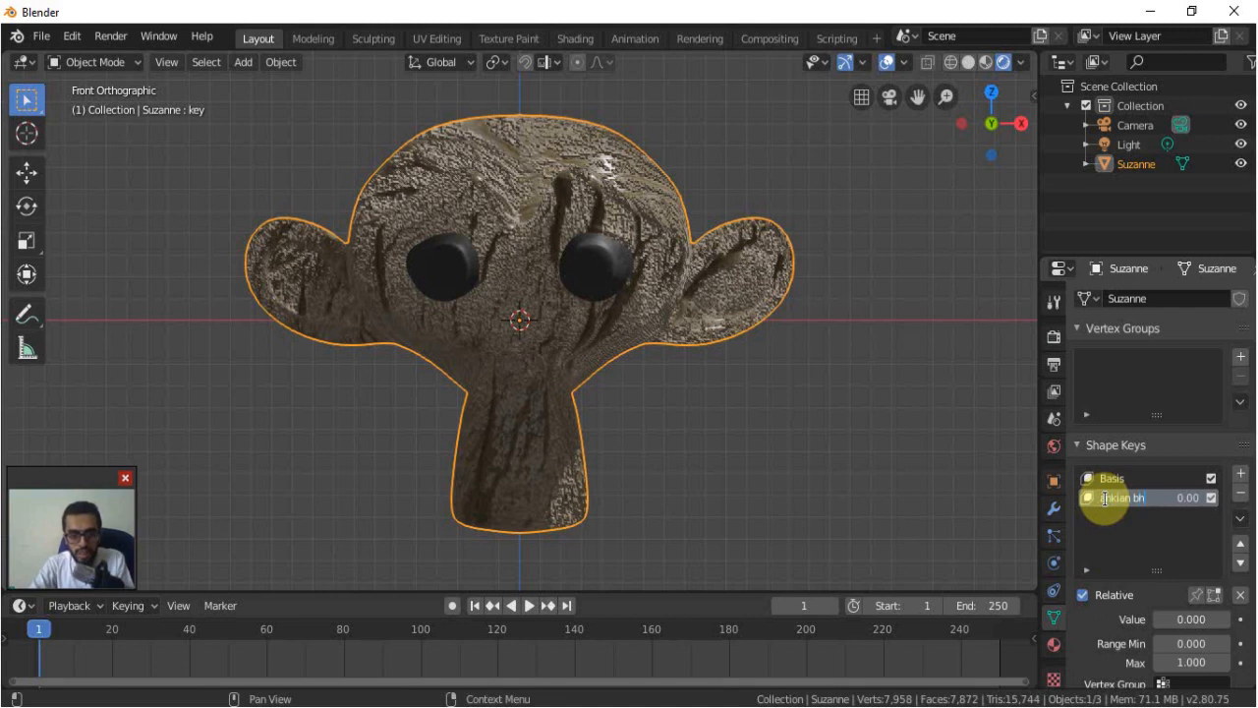
type("ankian bhar nickal")
key("Return")
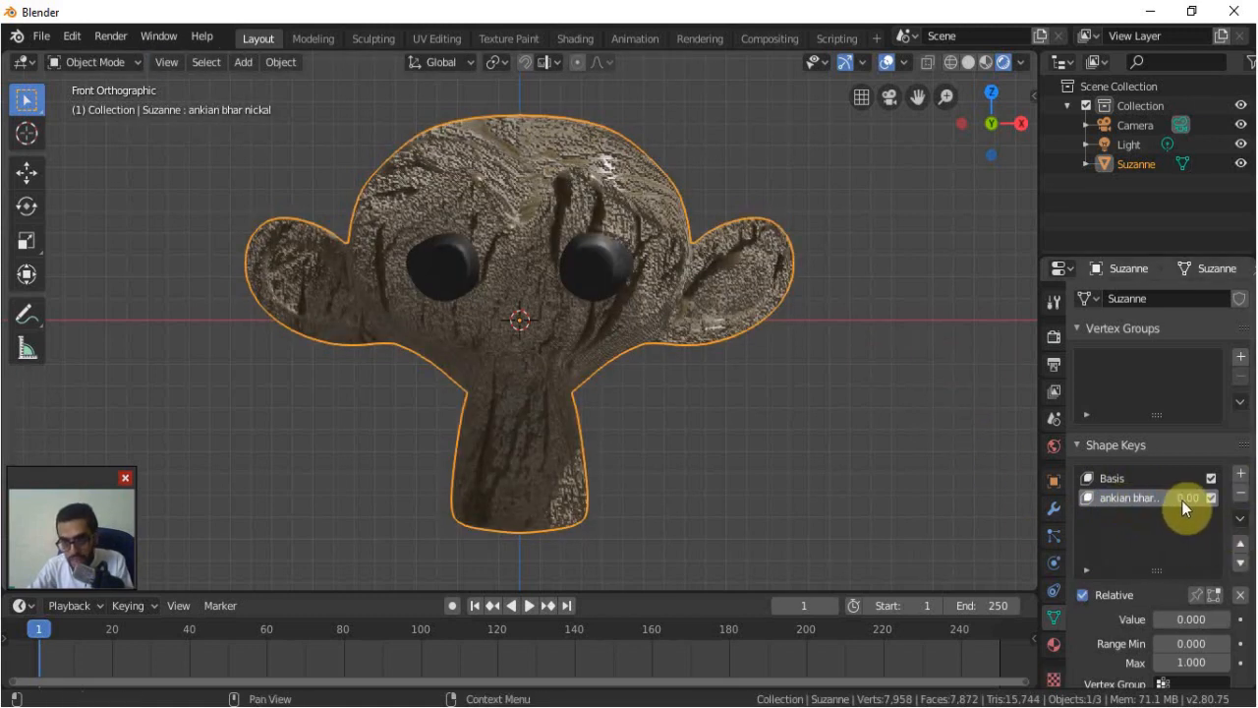
Enter Edit Mode on the "ankian bhar nickal" shape key and enable proportional editing
key("Tab")
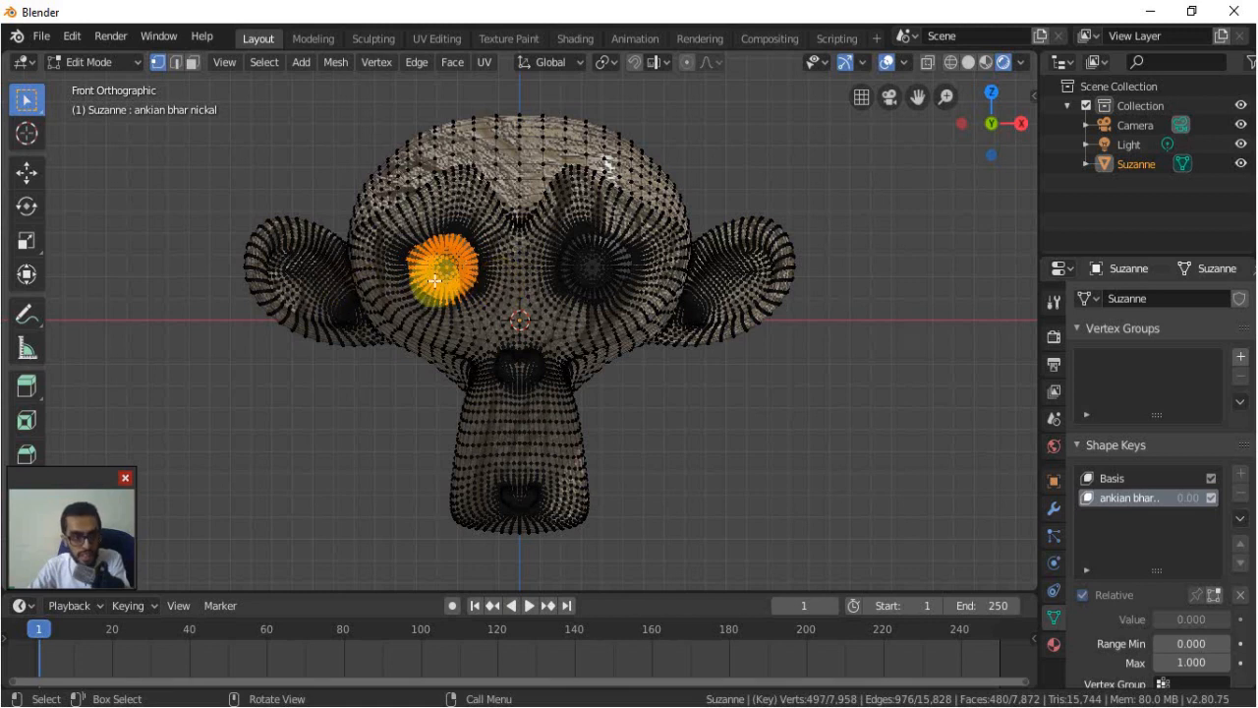
left_click(686, 62)
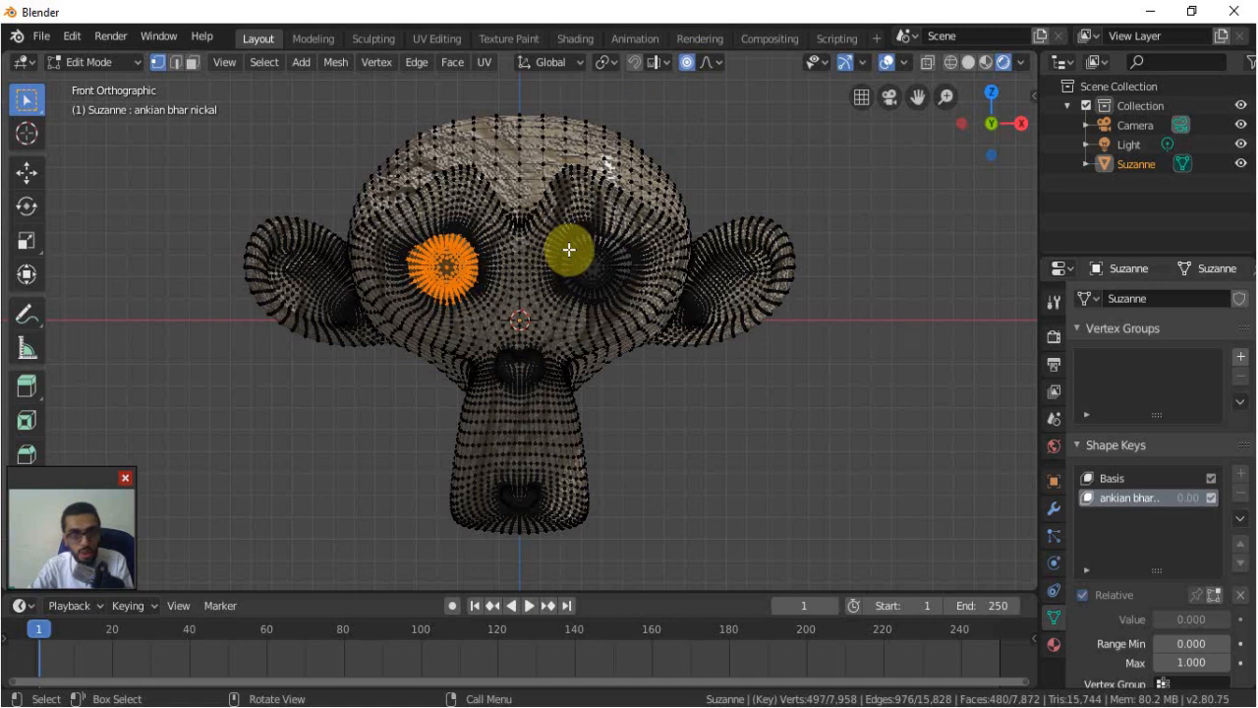
left_click(638, 157)
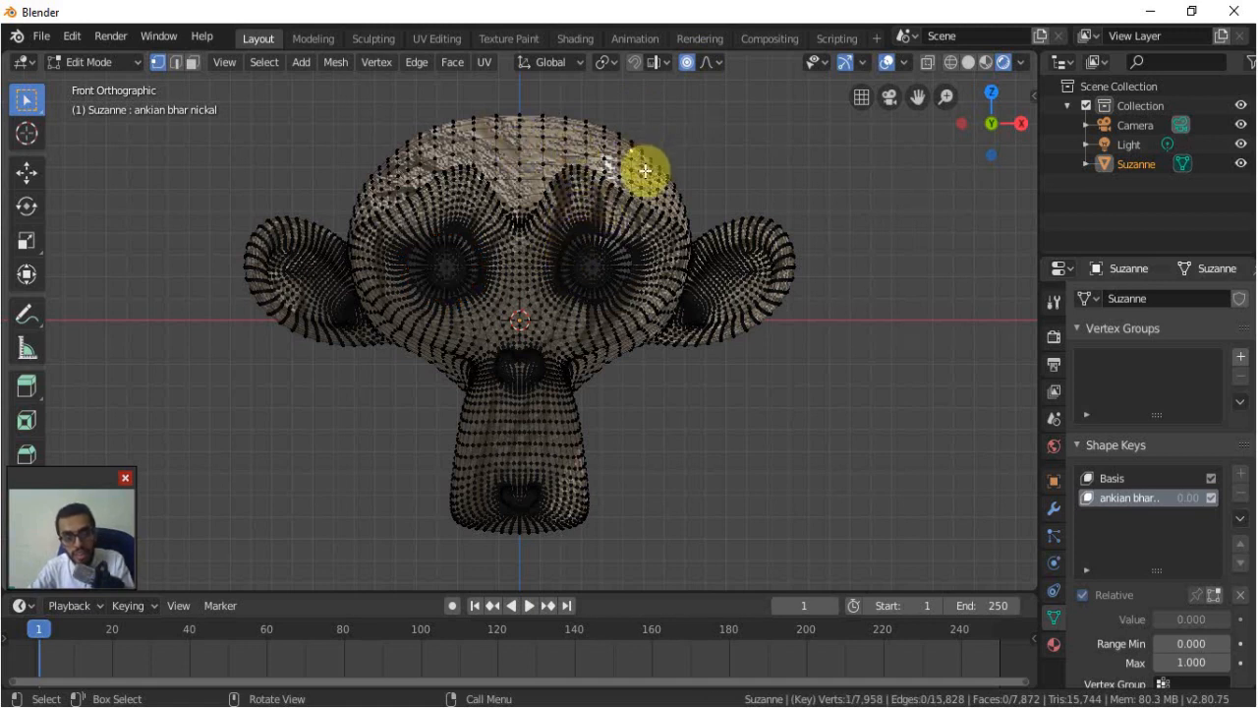
key("g")
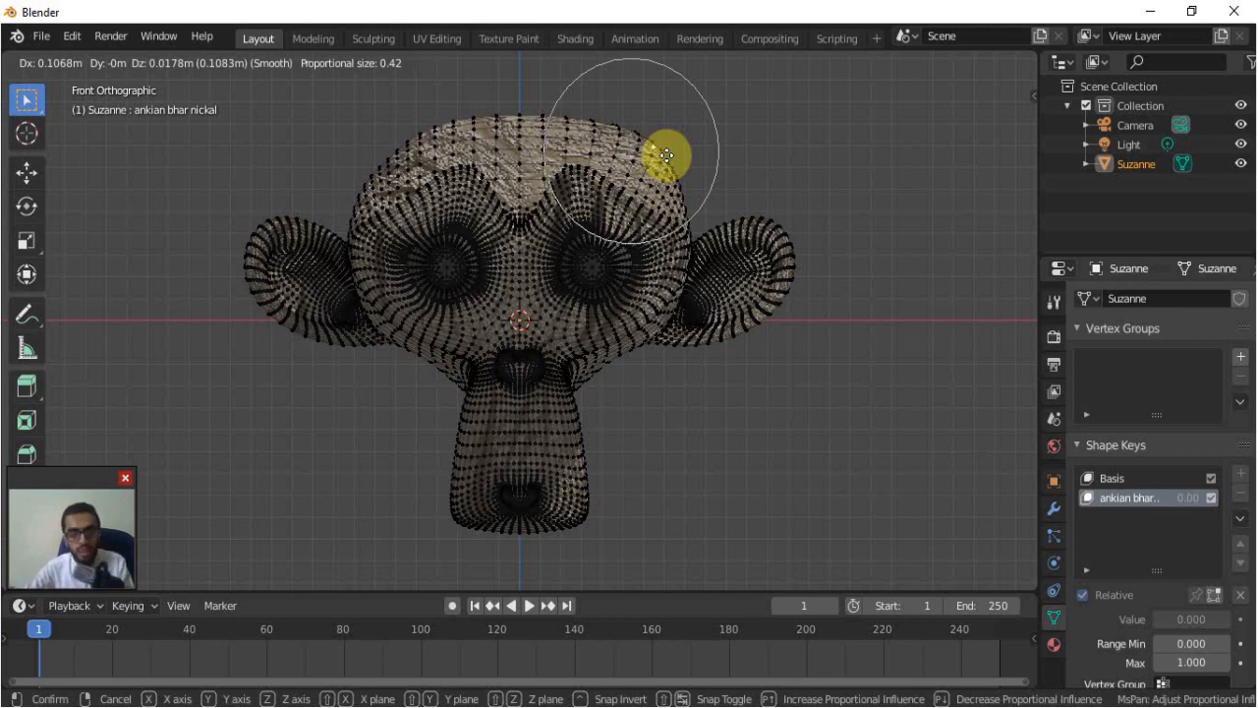
key("g")
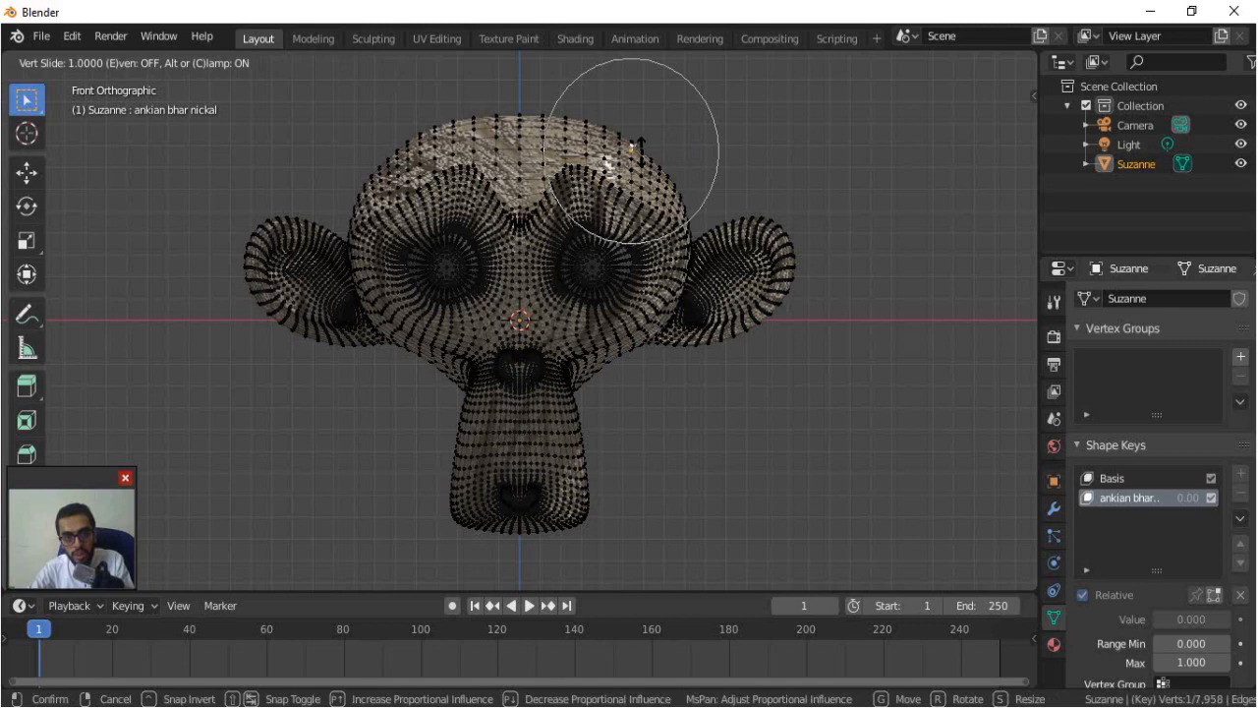
right_click(637, 142)
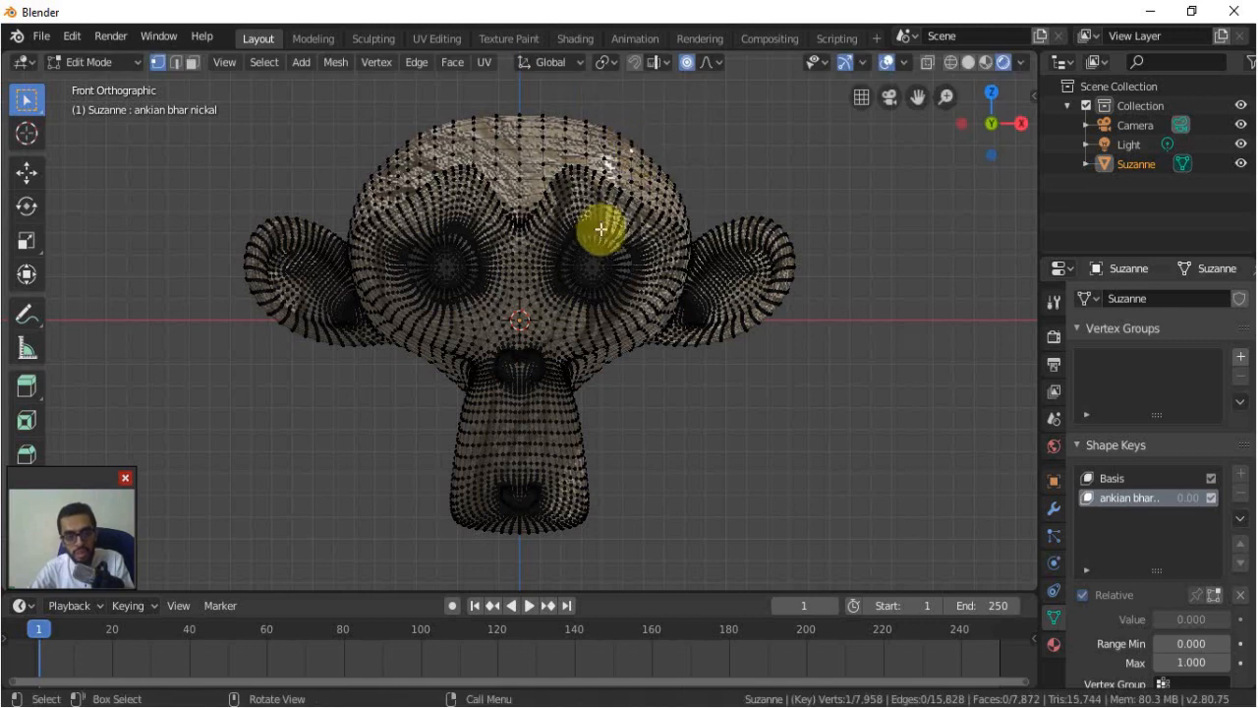
Switch to face selection and try to move a forehead face with proportional editing
left_click(191, 62)
left_click(594, 149)
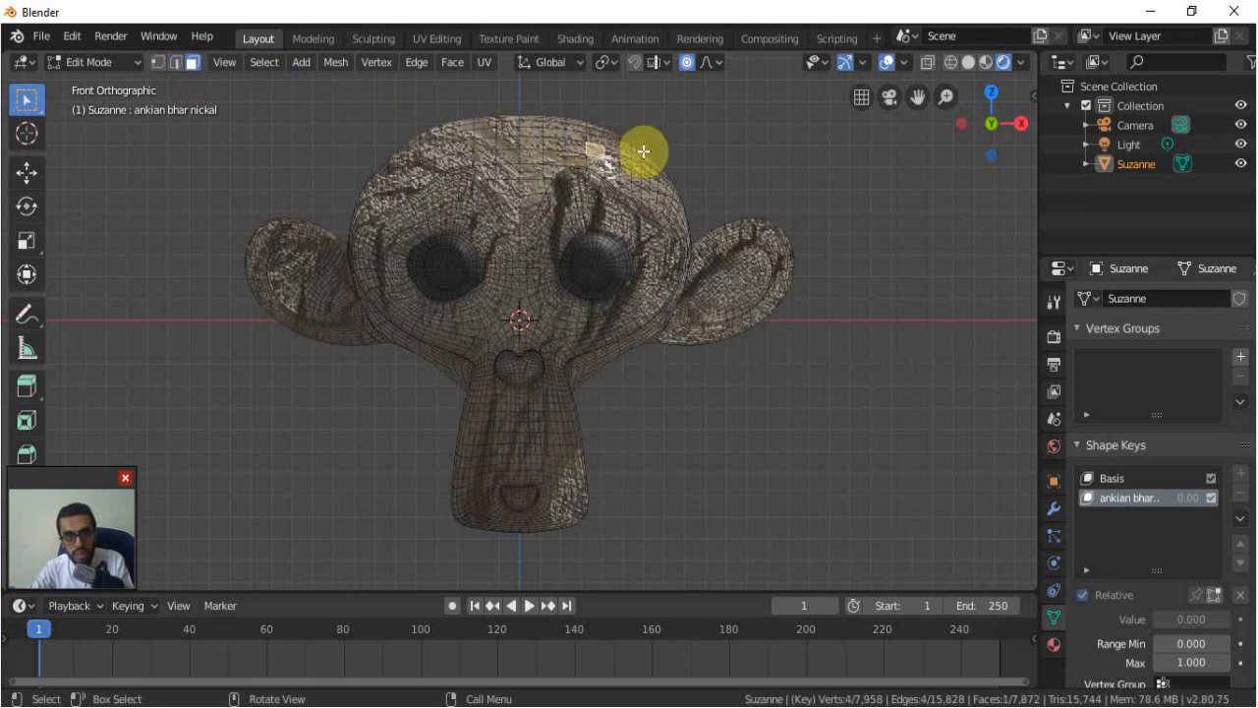
key("g")
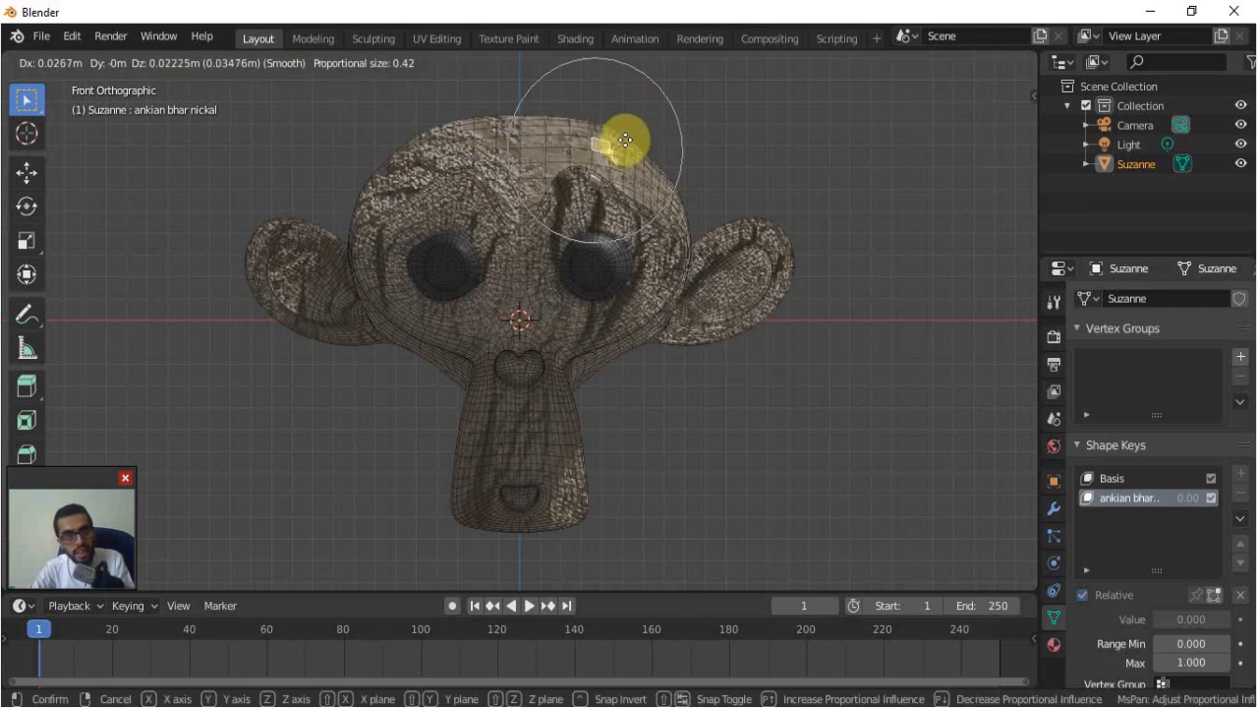
right_click(620, 108)
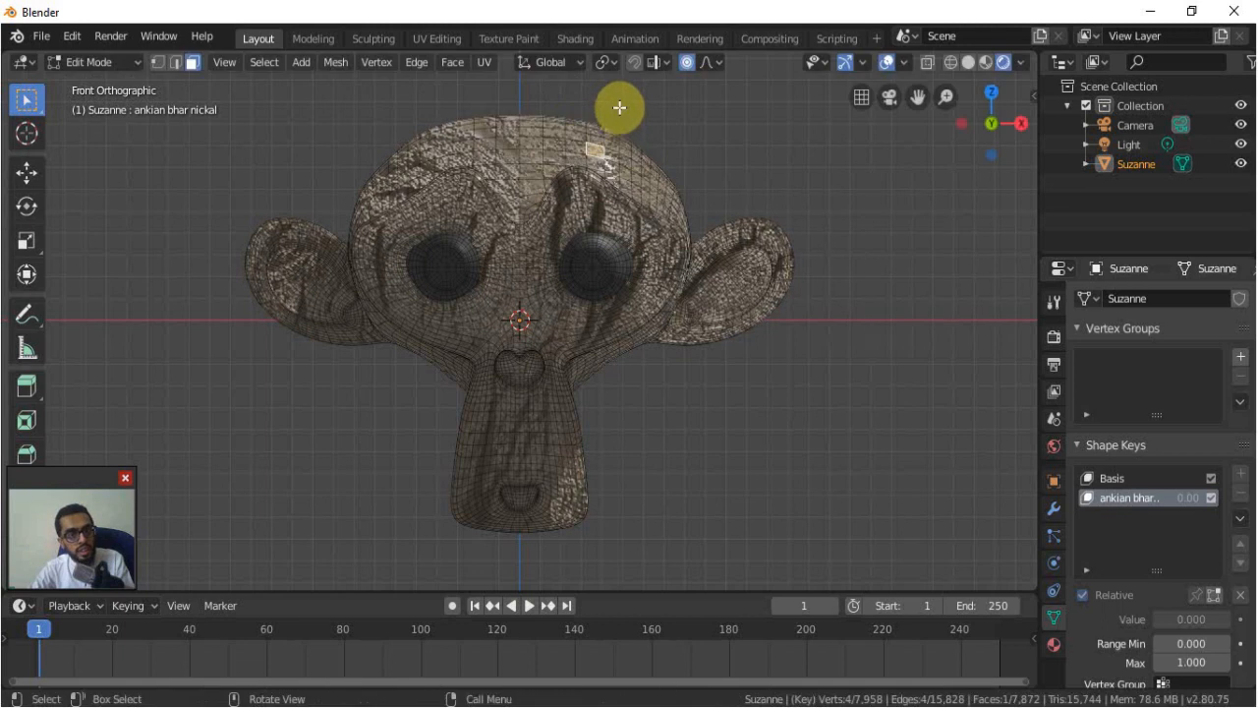
Select the whole eyeball on the monkey's right side and pull it about 1.08 m forward with a proportional size of 0.09
left_click(443, 264)
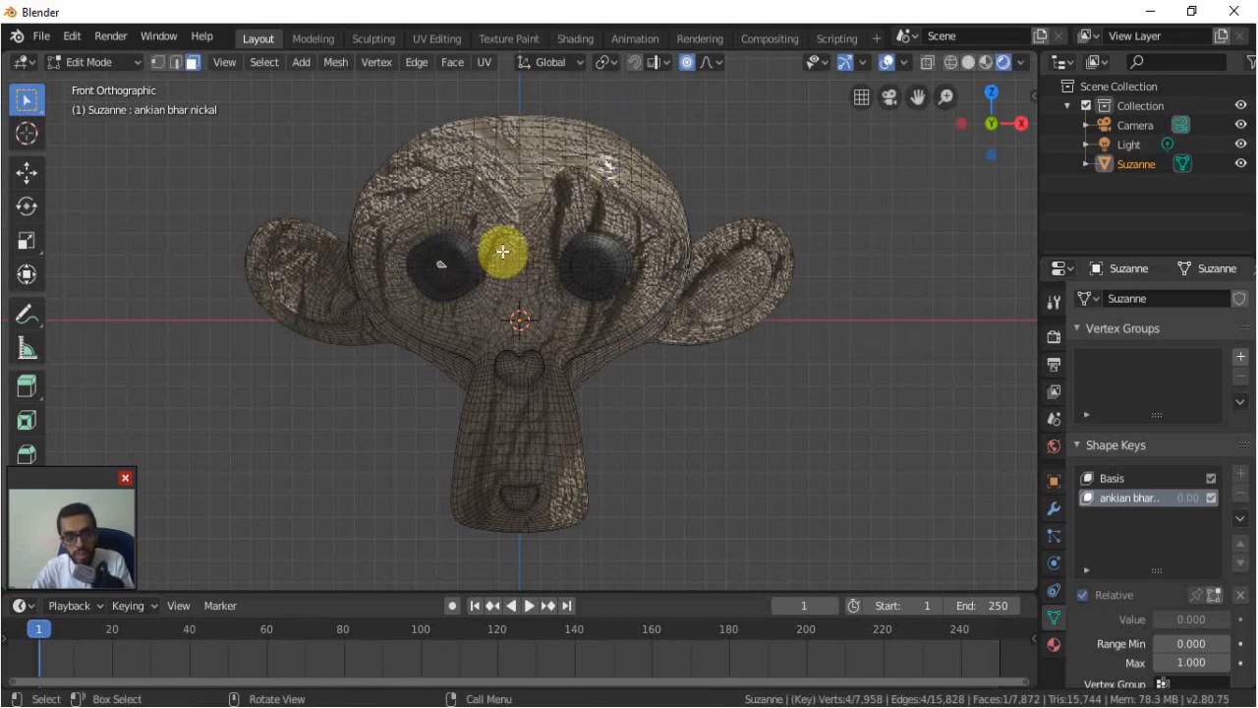
key("l")
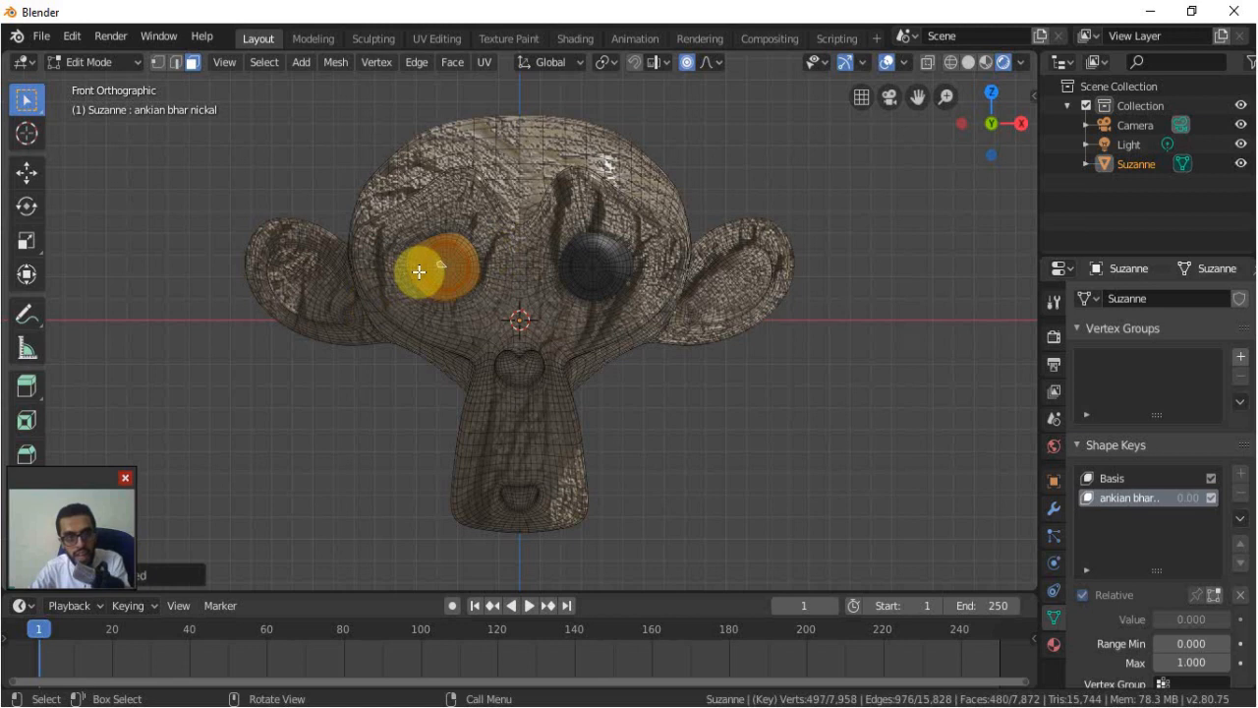
scroll(413, 266, "down", 2)
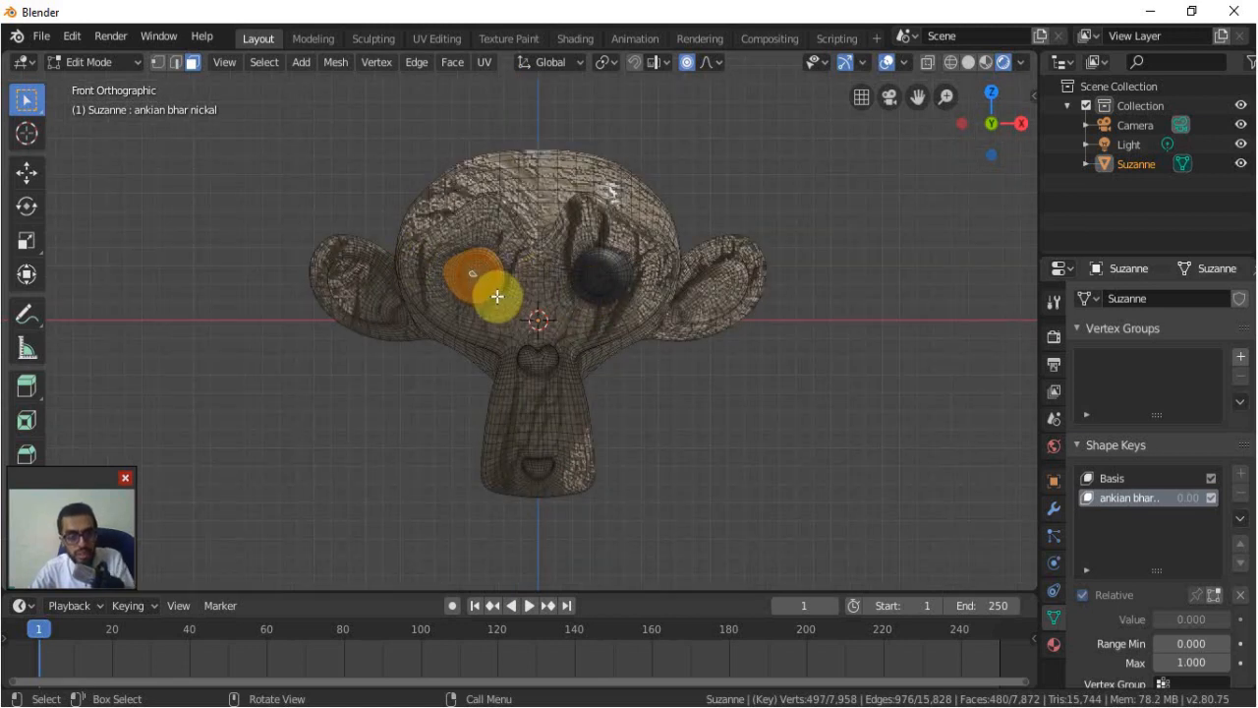
key("KP_3")
key("ctrl+KP_3")
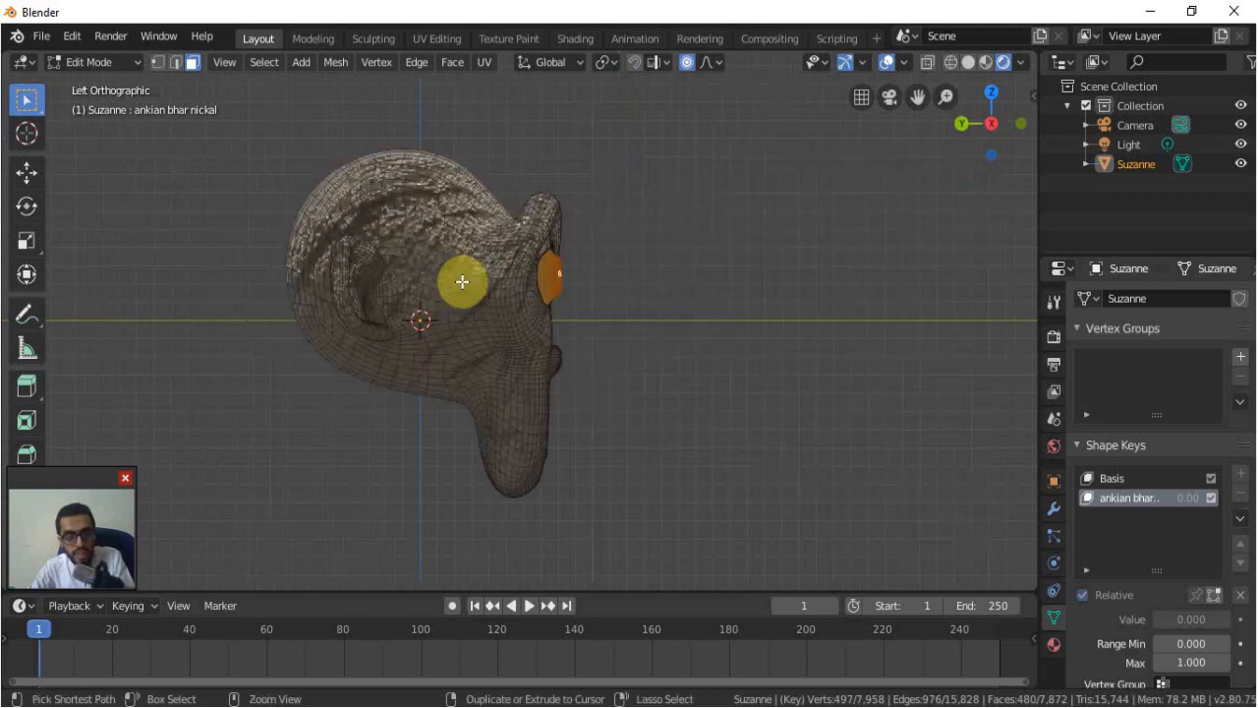
key("g")
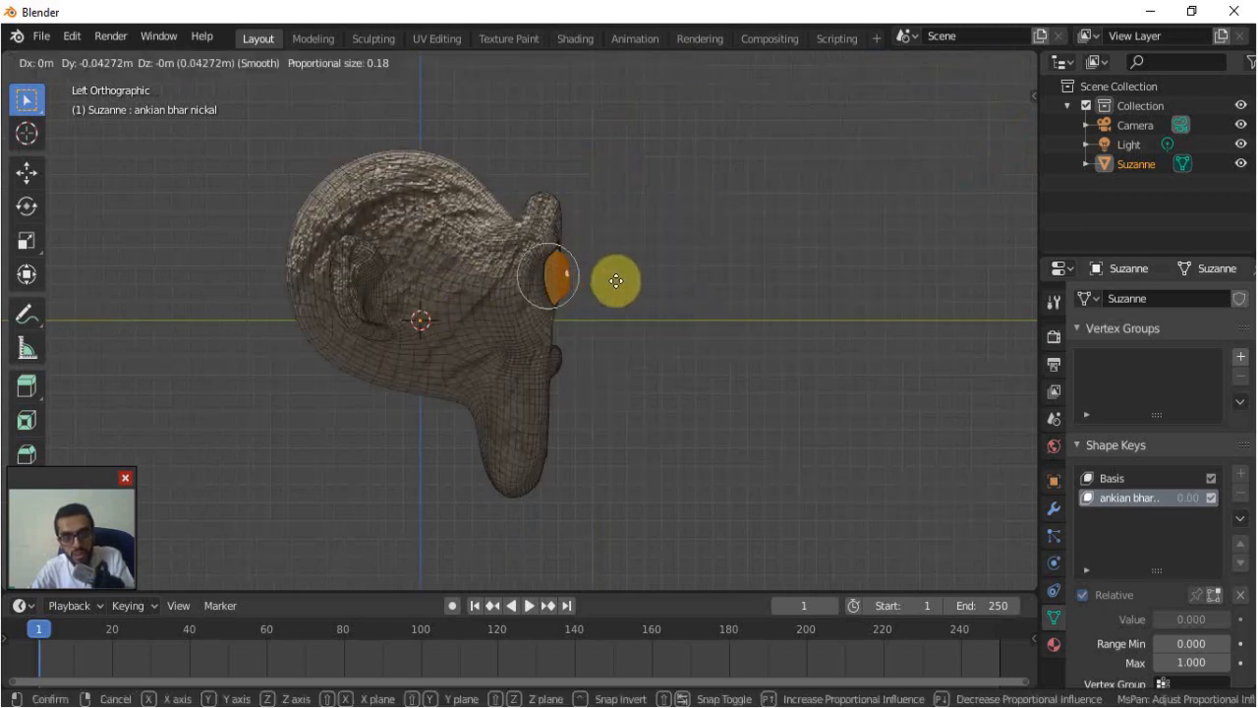
scroll(648, 281, "up", 7)
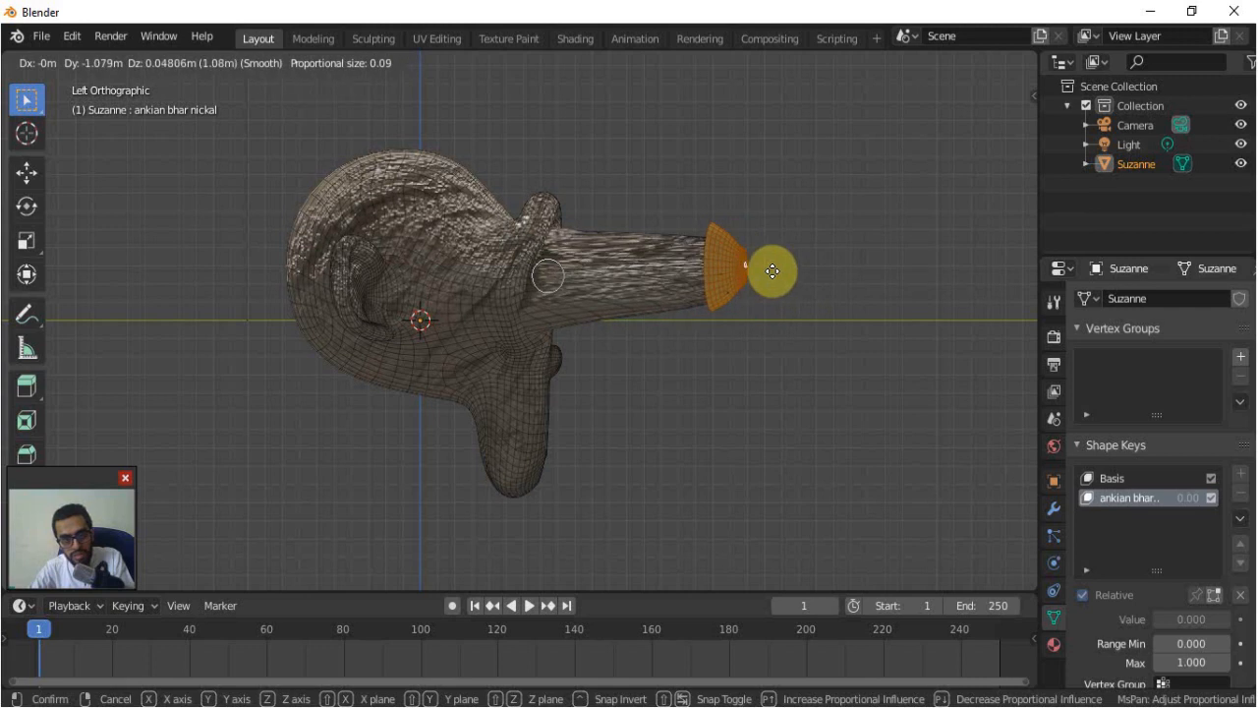
left_click(772, 271)
Pull the linked faces of the other eyeball about 0.93 m forward in side view and return to Object Mode
middle_click_drag(783, 359, 680, 394)
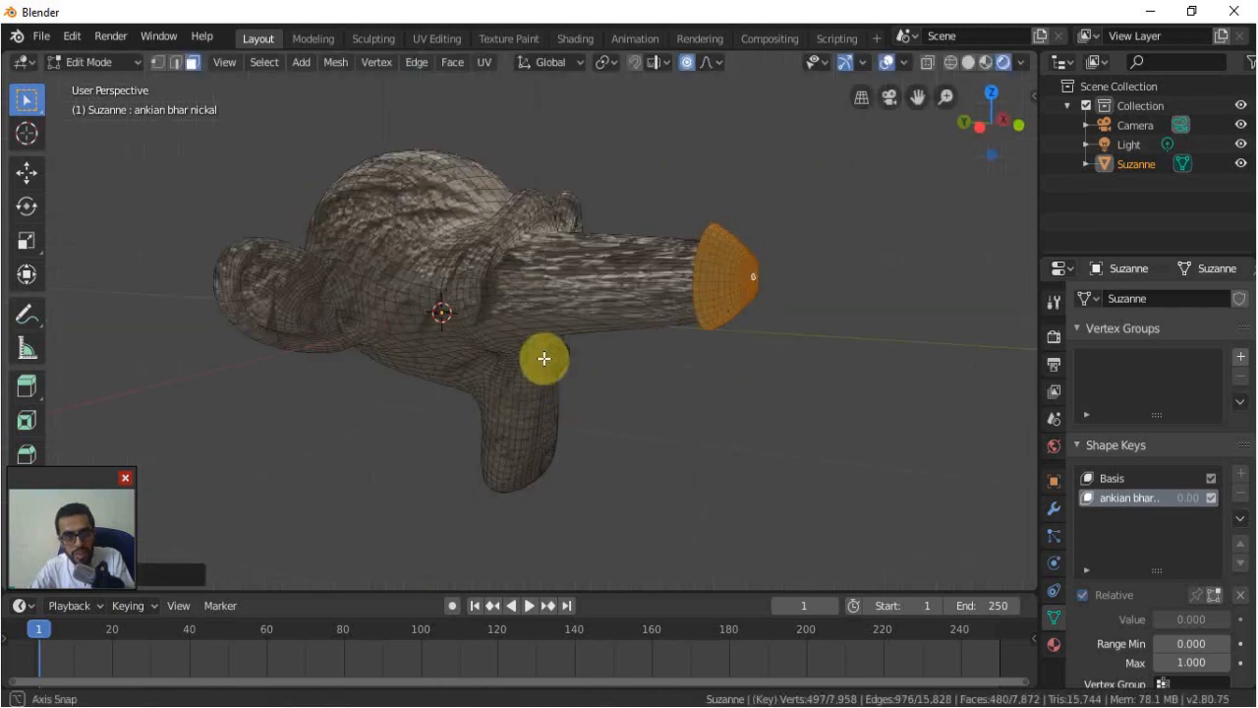
middle_click_drag(522, 393, 598, 289)
left_click(599, 311)
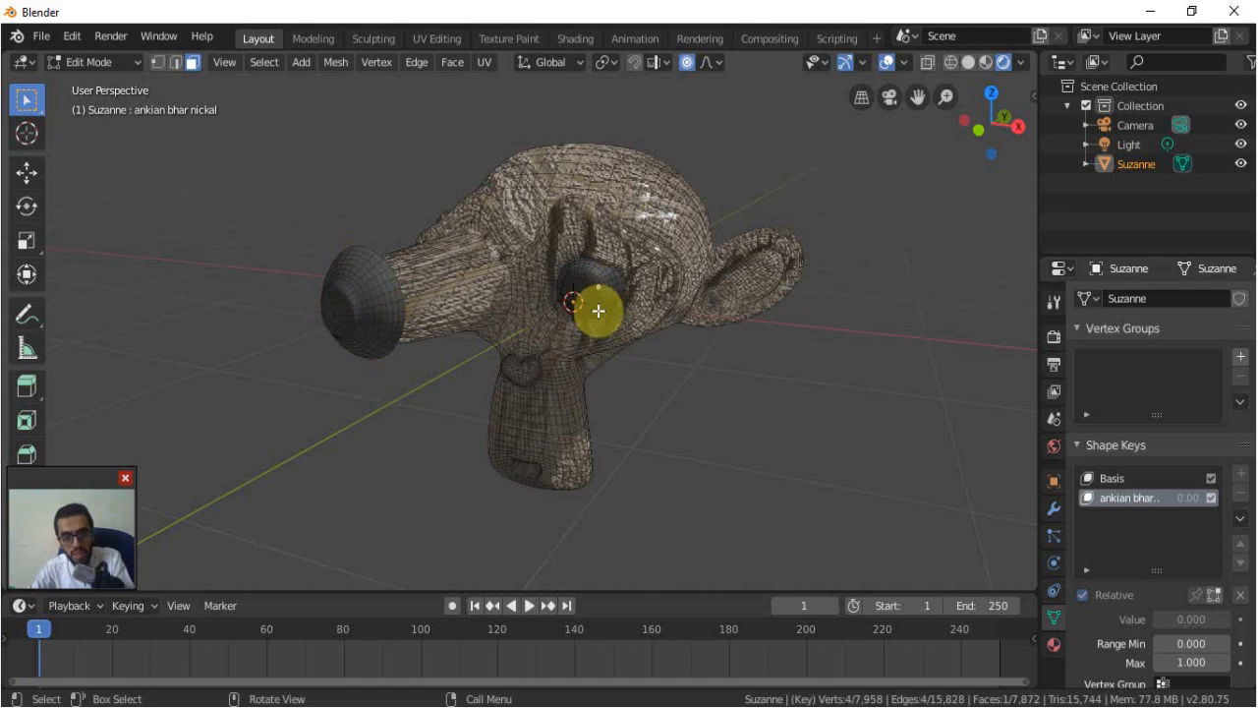
key("ctrl+l")
key("KP_3")
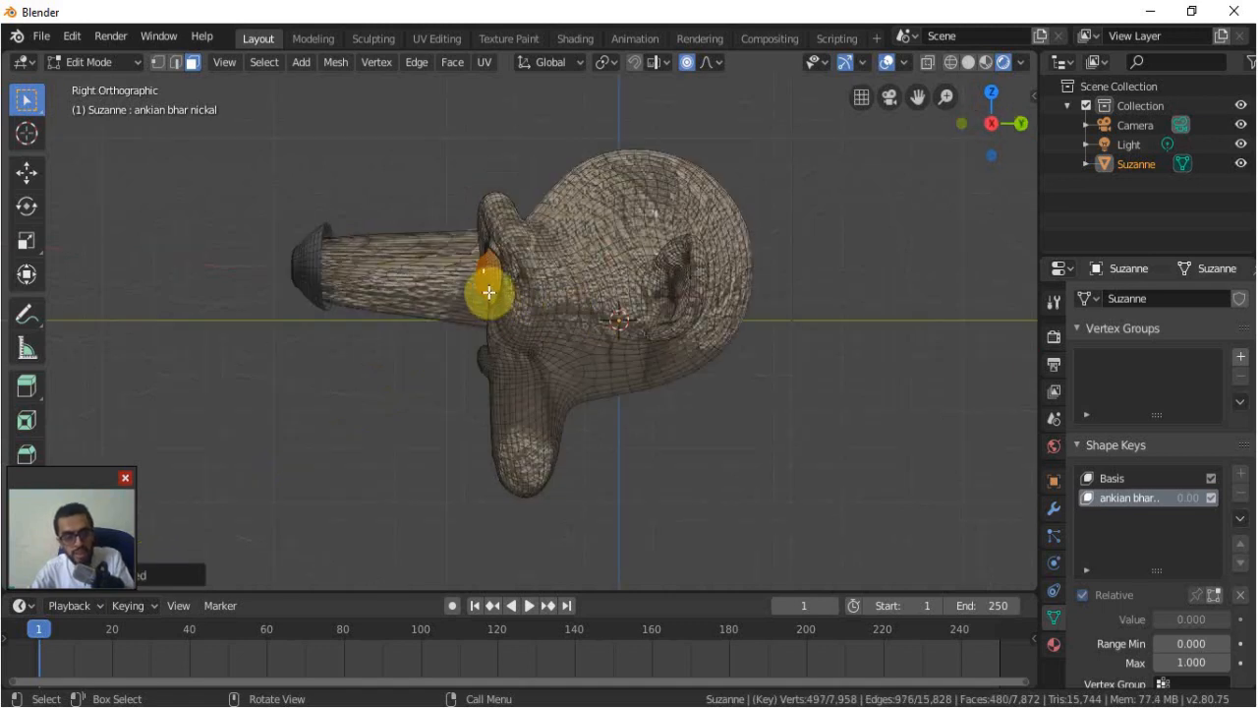
key("g")
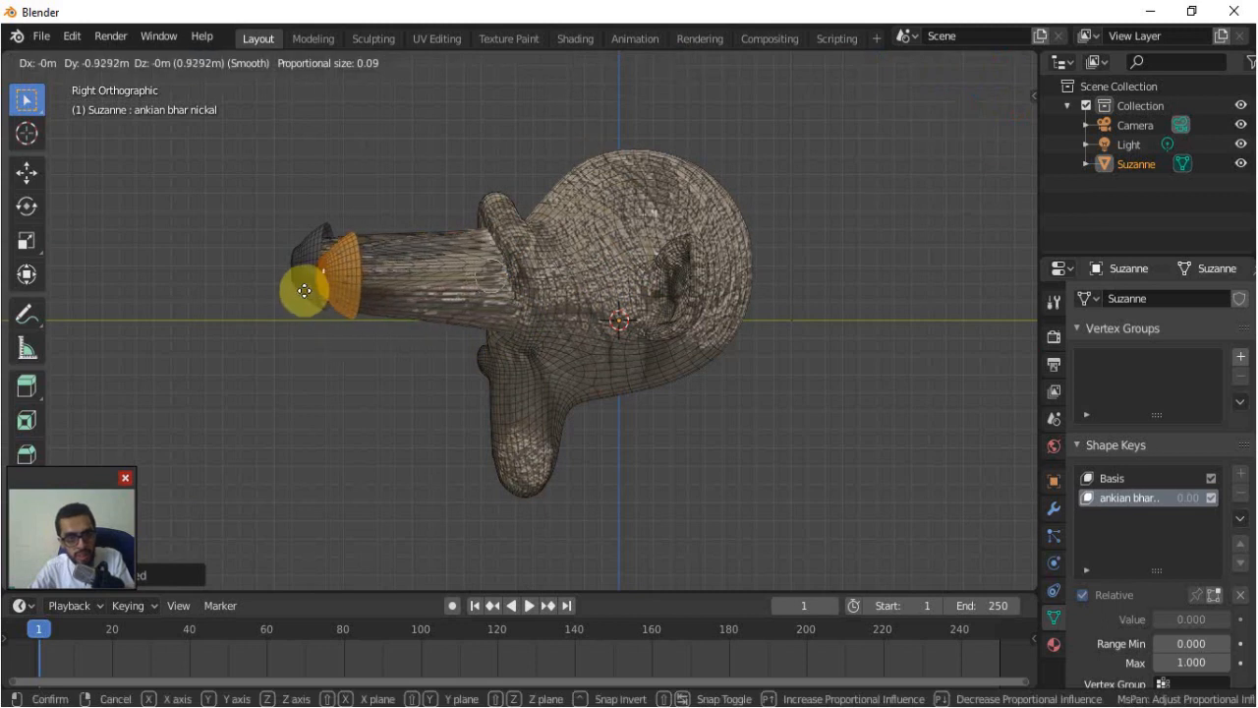
left_click(295, 287)
middle_click_drag(300, 295, 707, 308)
key("Tab")
key("Tab")
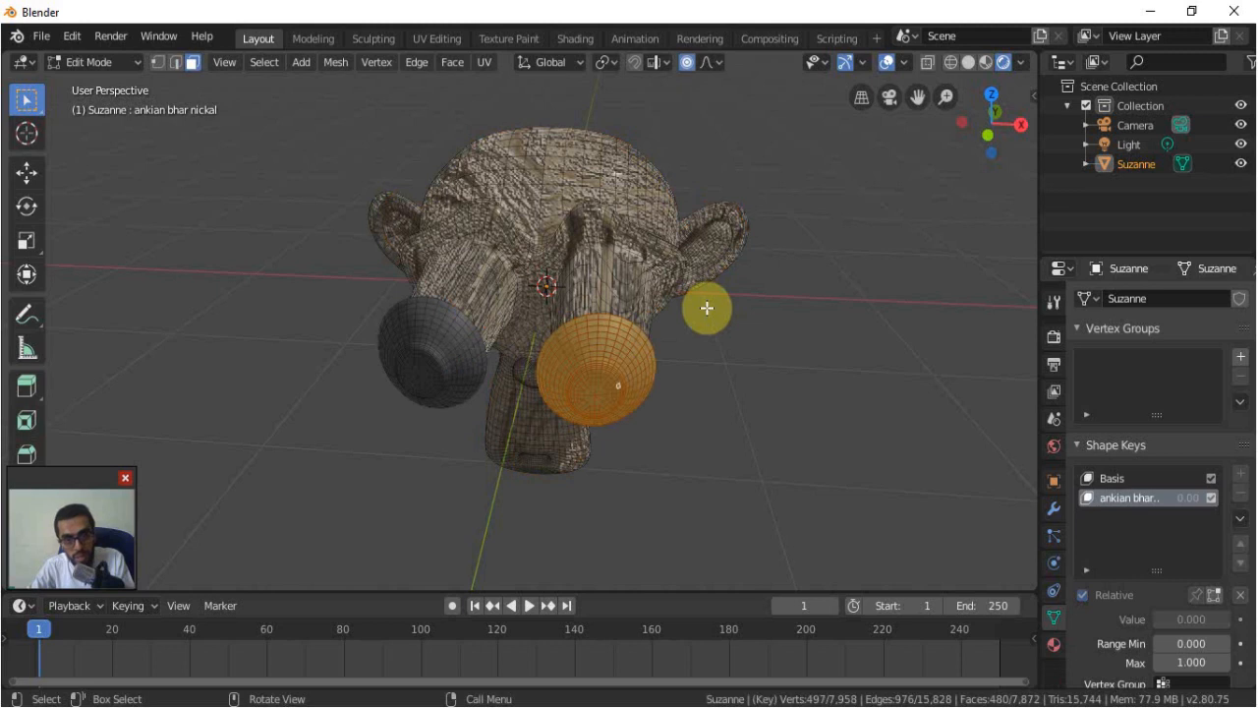
key("Tab")
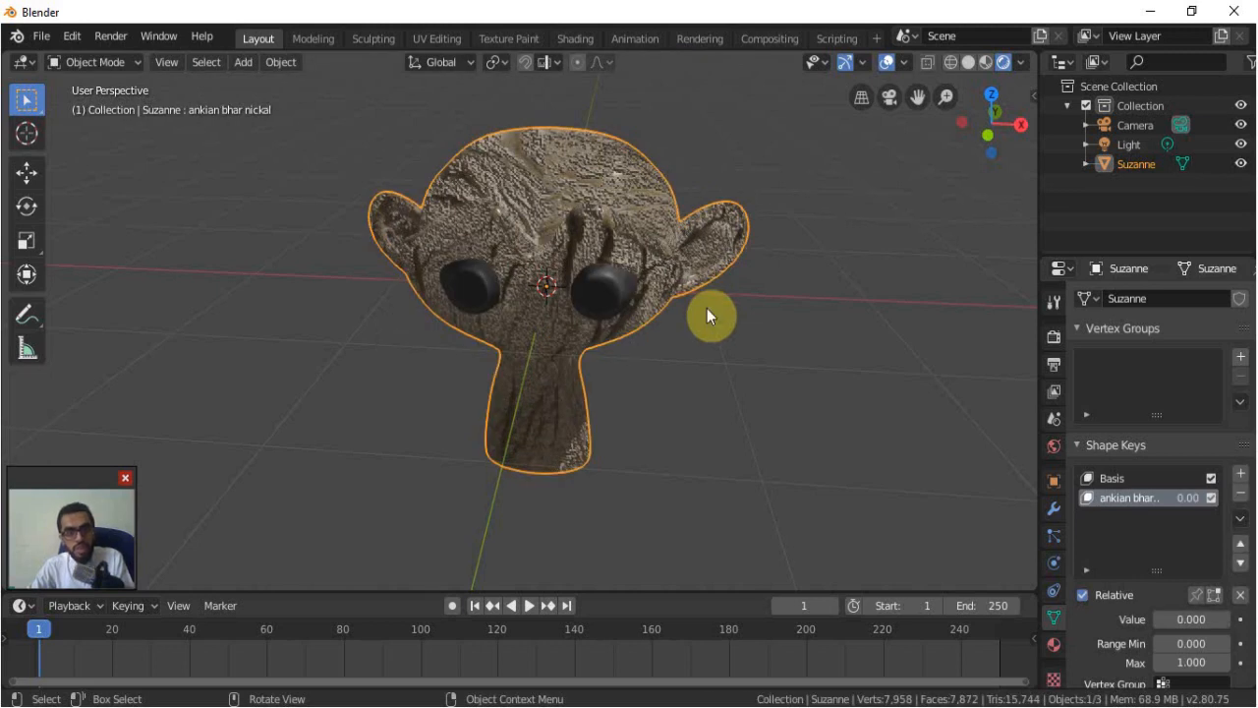
Preview the "ankian bhar nickal" shape key by raising its value to 1.000 and bringing it back to 0.000
left_click(1120, 480)
left_click(1125, 500)
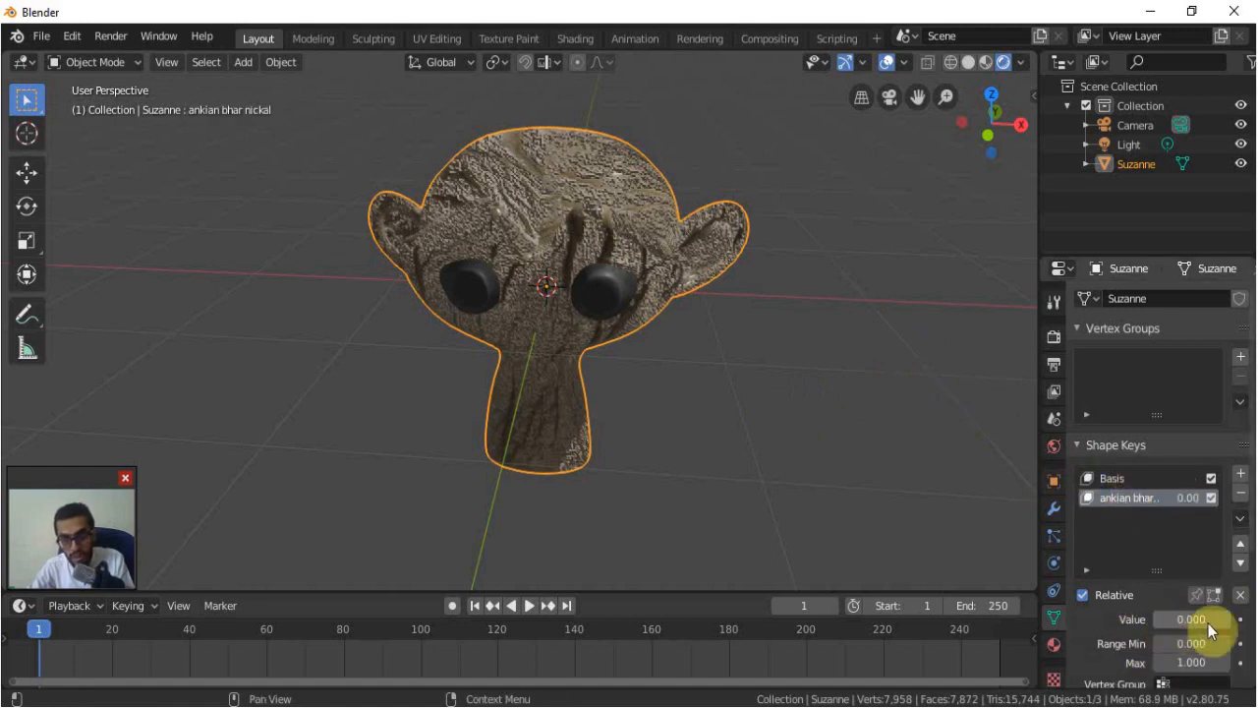
left_click_drag(1185, 623, 1231, 622)
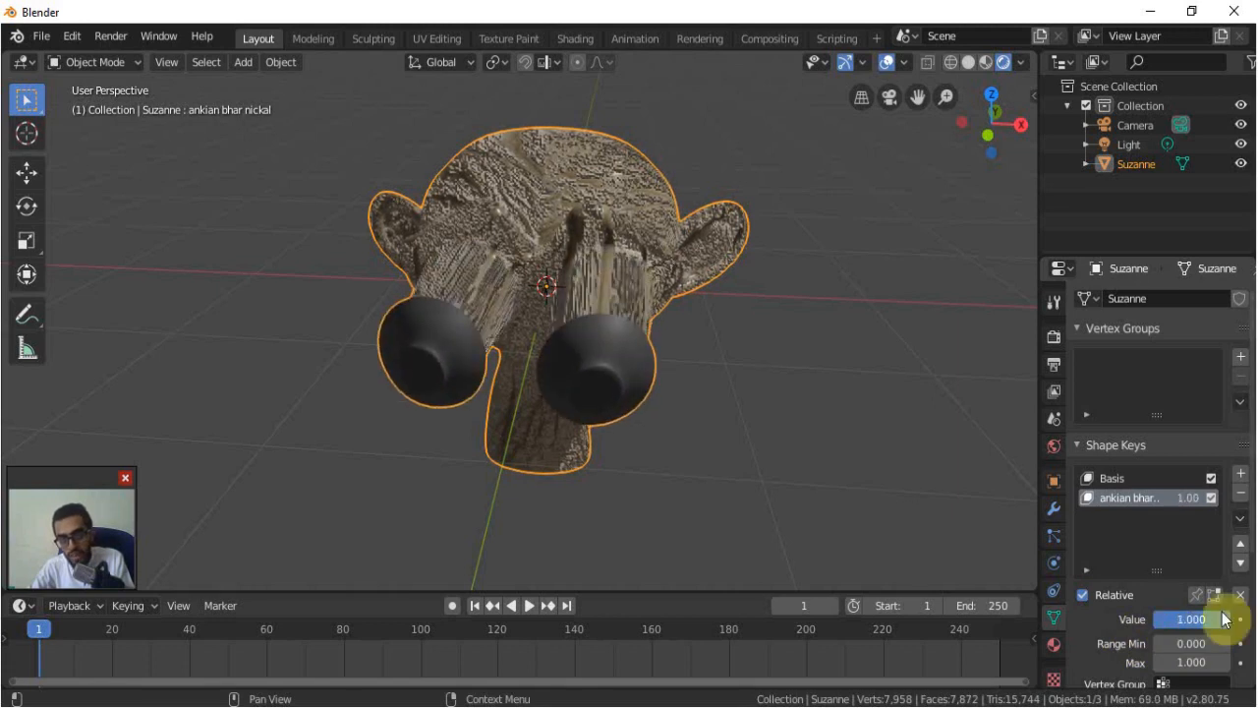
middle_click_drag(899, 465, 791, 421)
mouse_move(1211, 619)
left_mouse_down()
mouse_move(1162, 619)
mouse_move(1228, 616)
left_mouse_up()
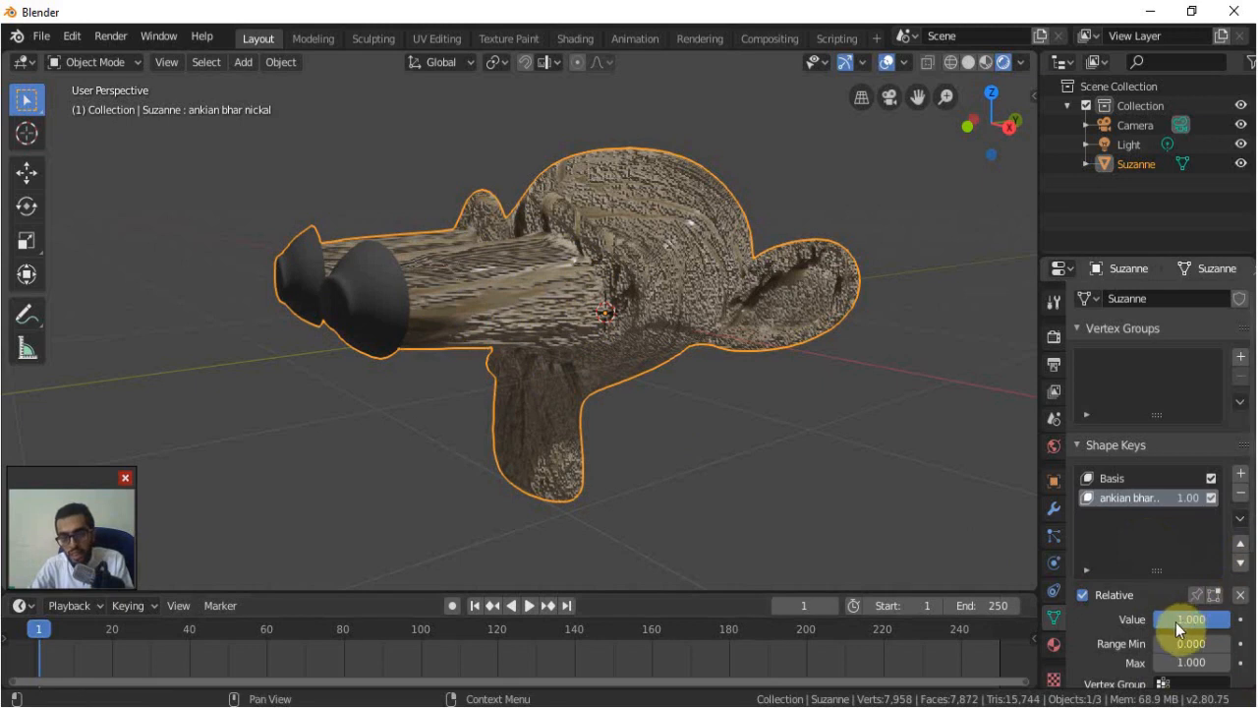
left_click_drag(1228, 619, 1154, 619)
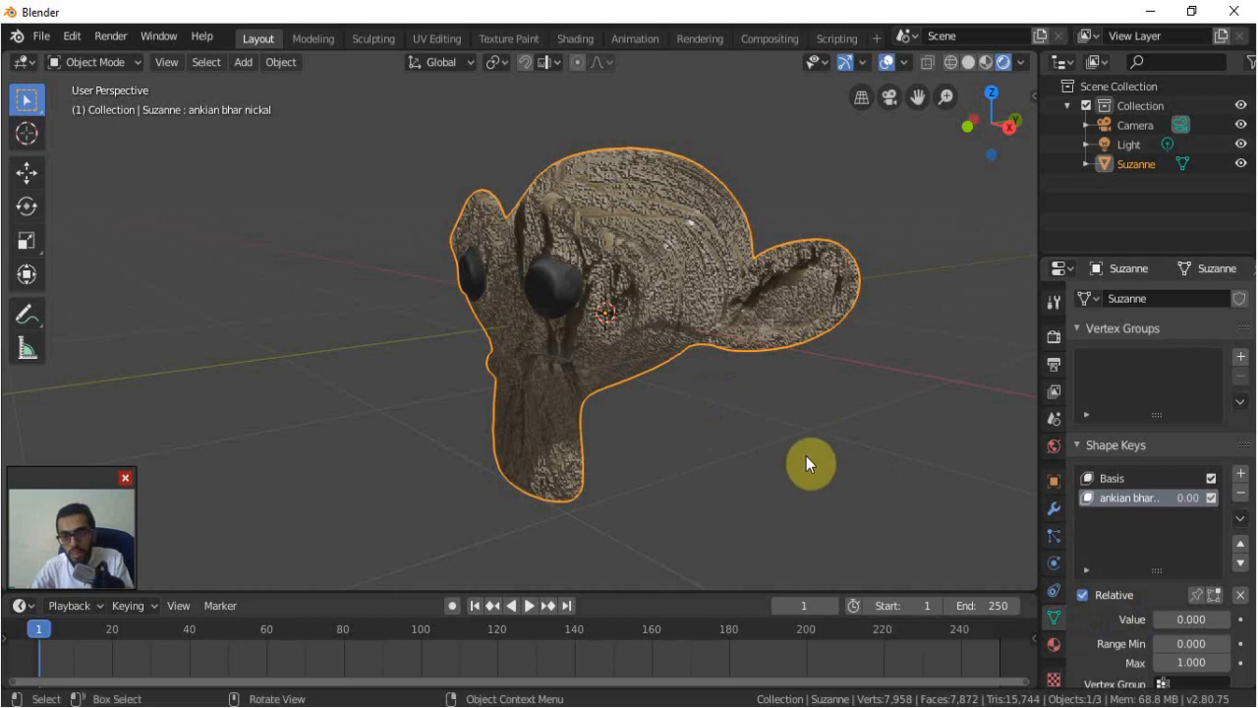
Add a third shape key to the monkey head and name it "mo"
middle_click_drag(655, 395, 960, 394)
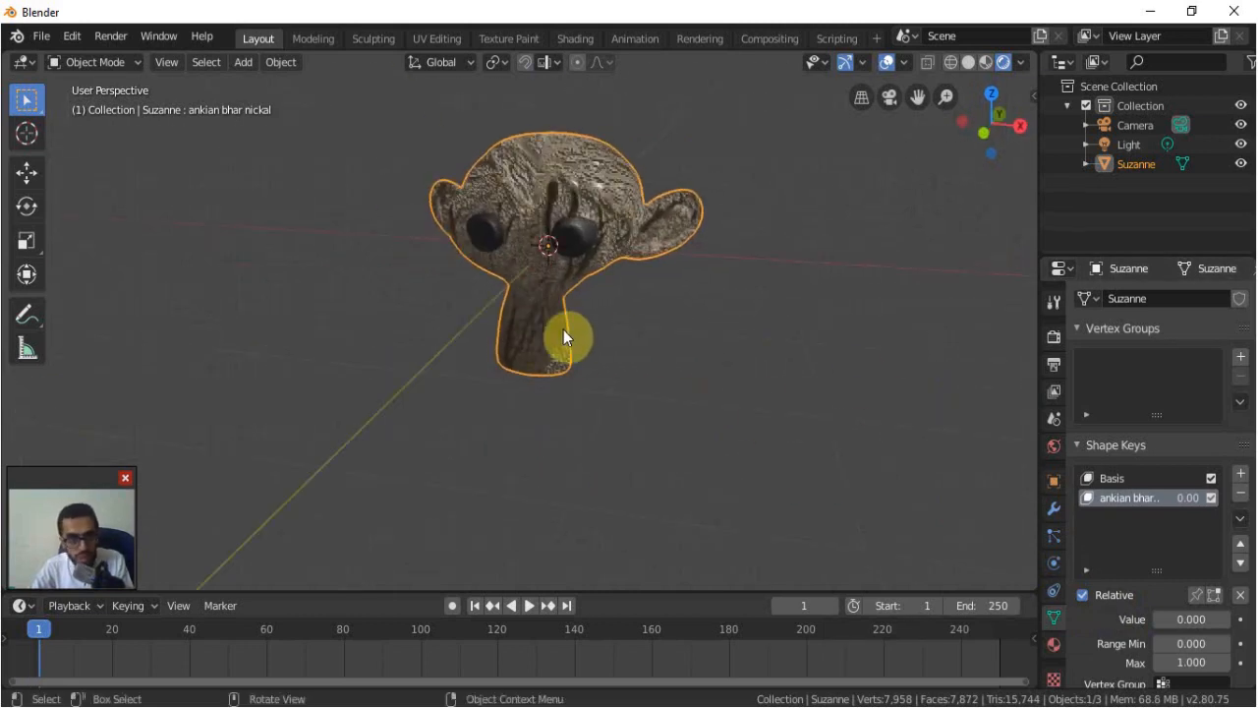
left_click(1240, 474)
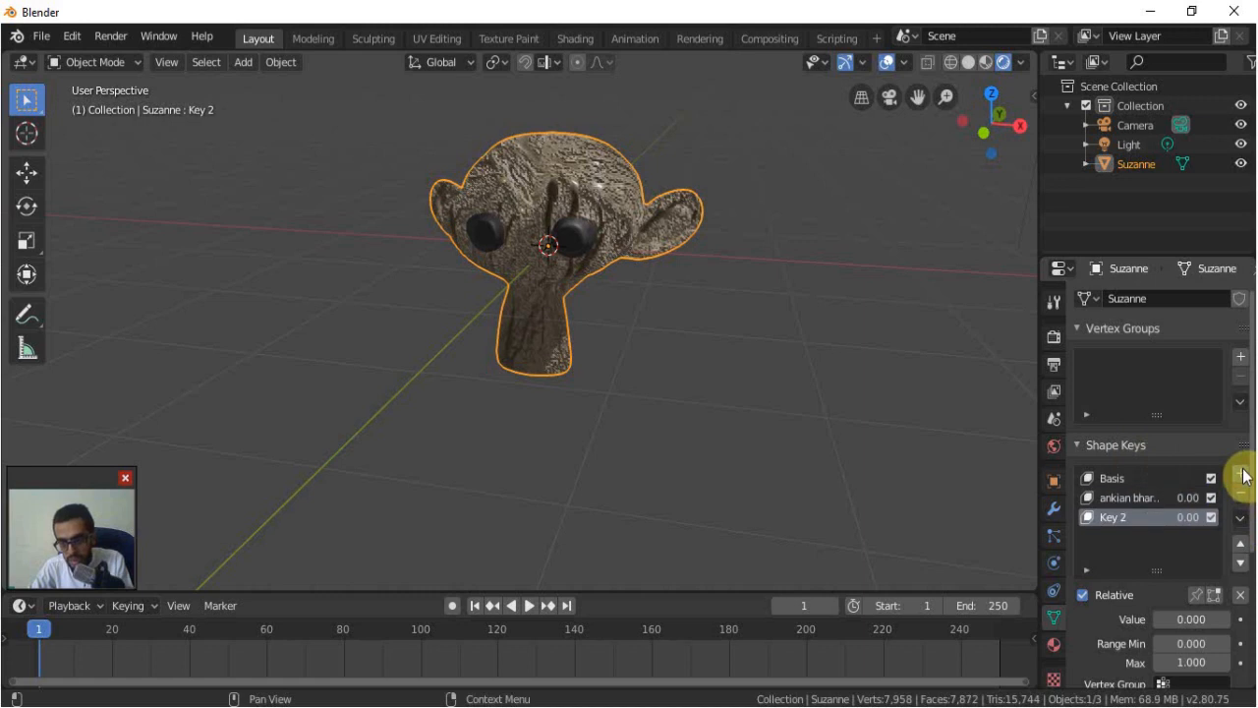
left_click(1115, 518)
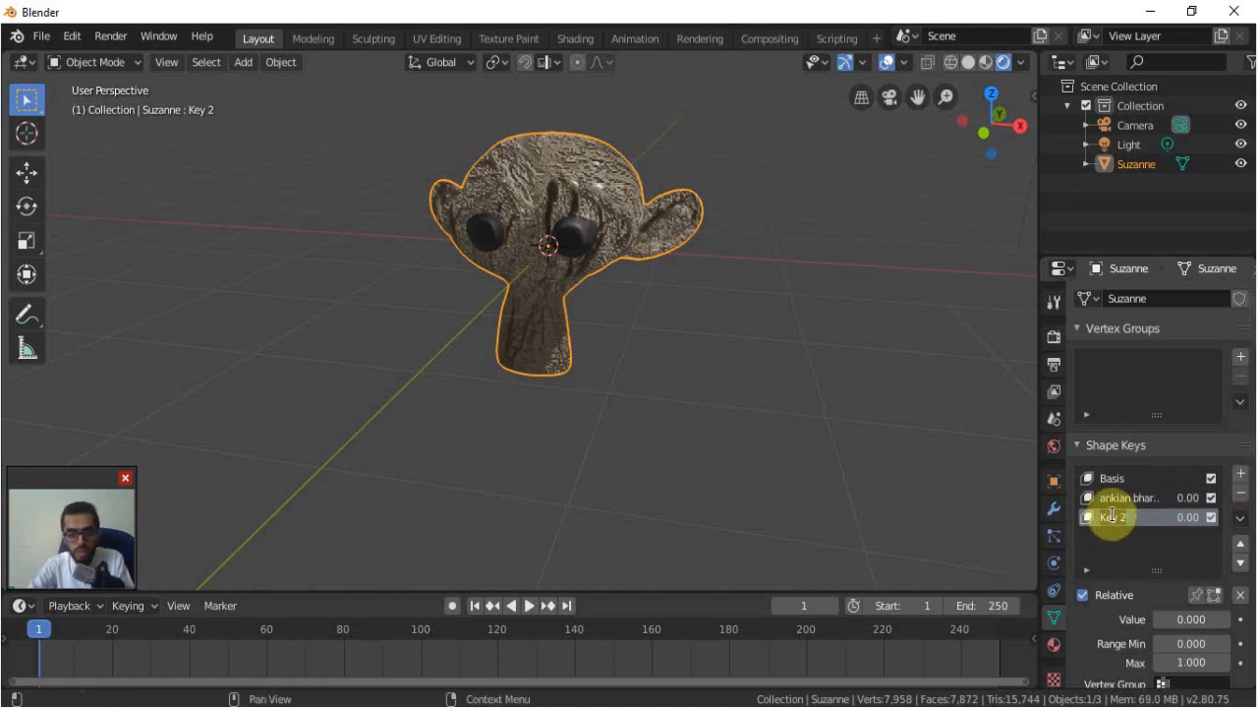
type("m")
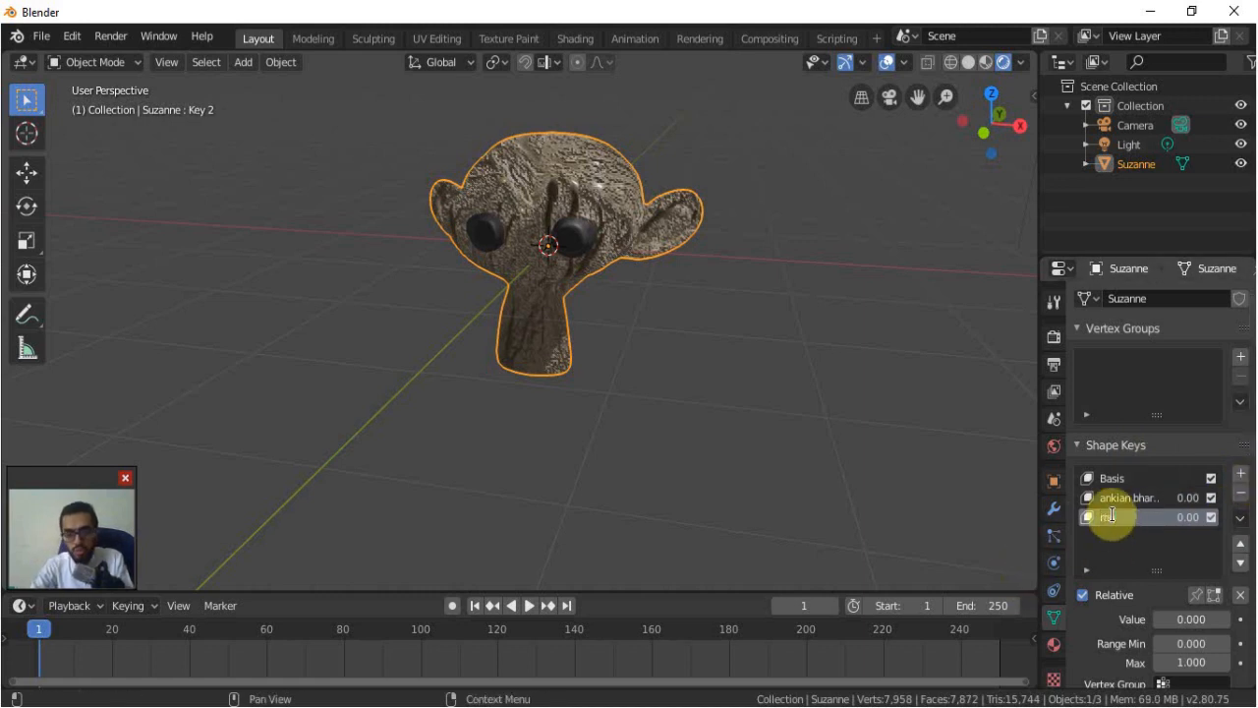
type("o")
key("Return")
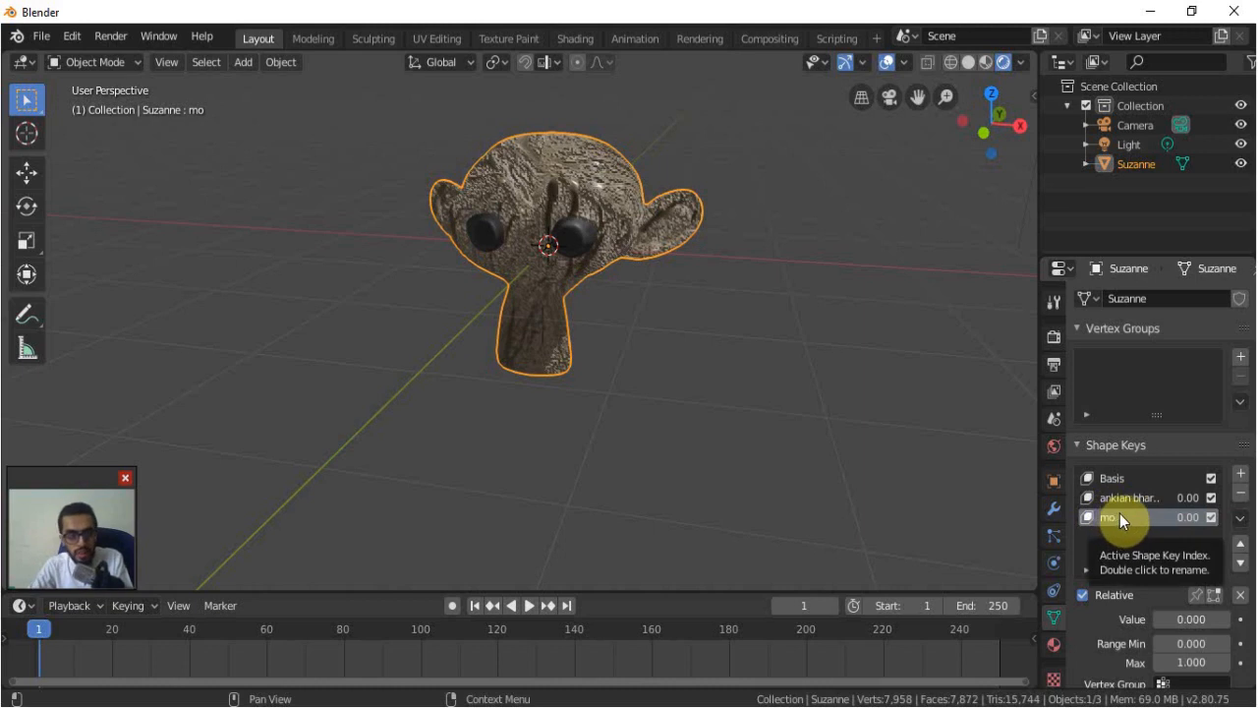
Enter Edit Mode on the "mo" shape key and circle-select the faces of the mouth from the front
key("KP_1")
scroll(595, 306, "up", 2)
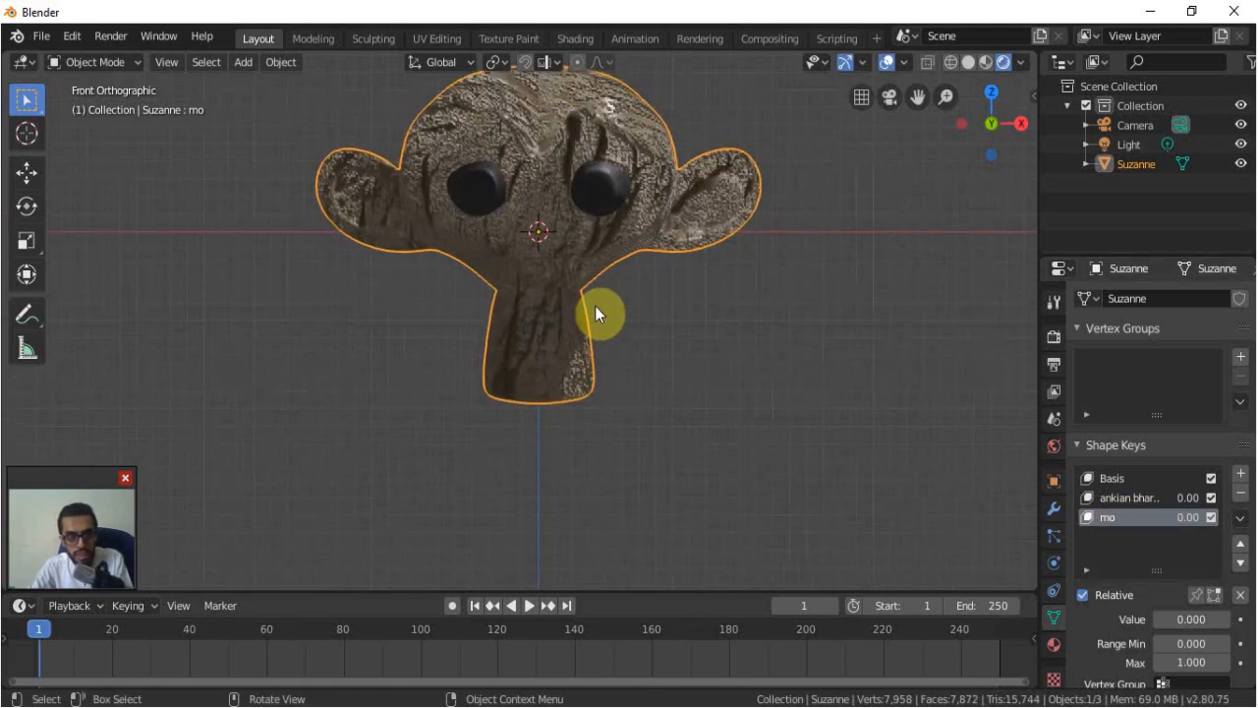
key("Tab")
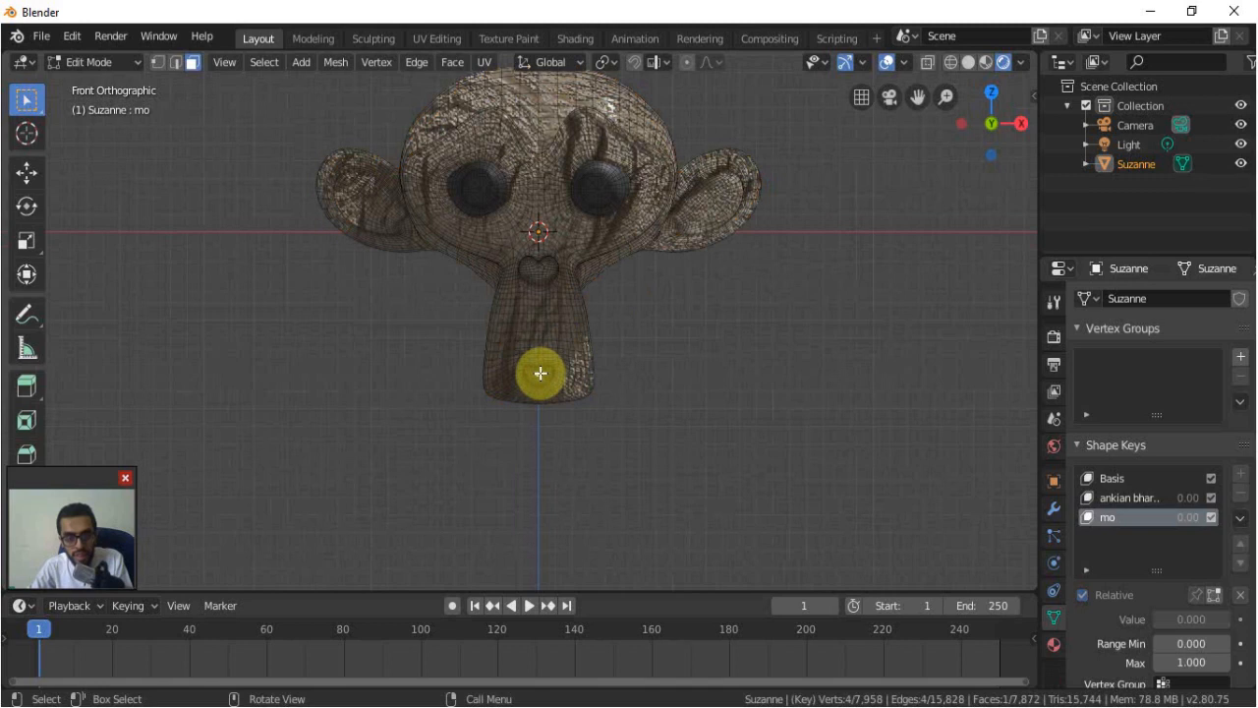
scroll(540, 374, "up", 2)
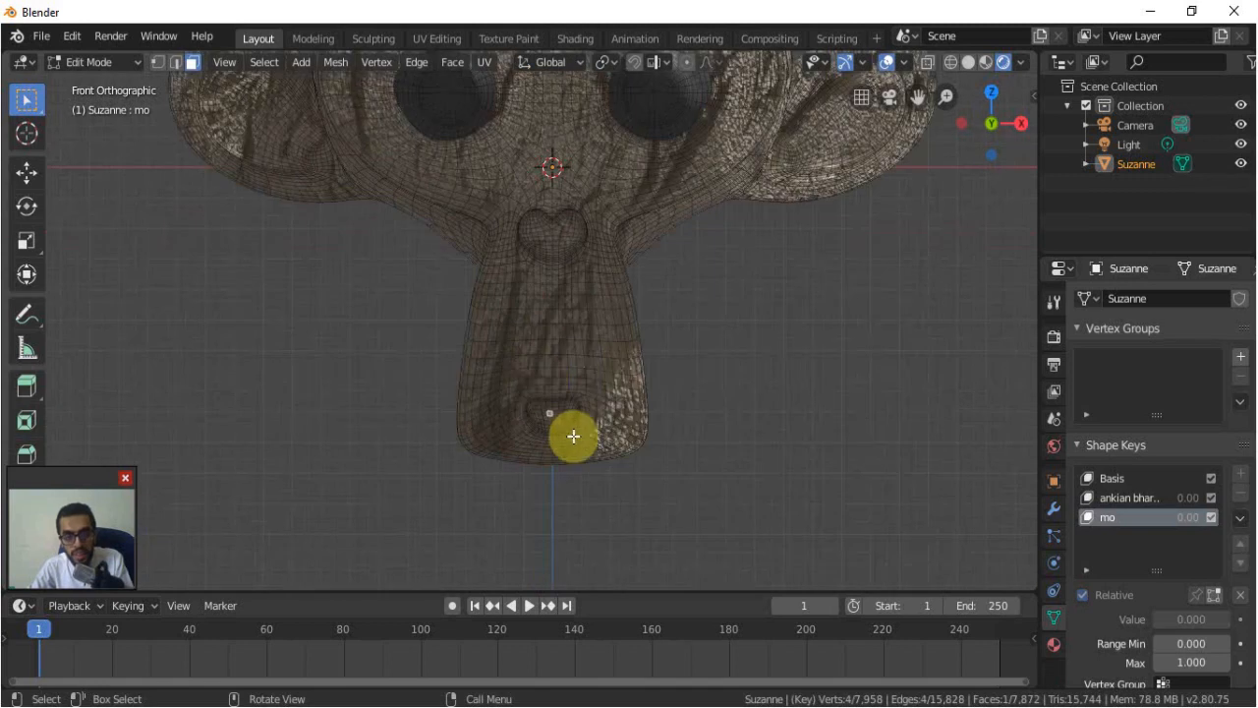
scroll(573, 435, "up", 2)
key("c")
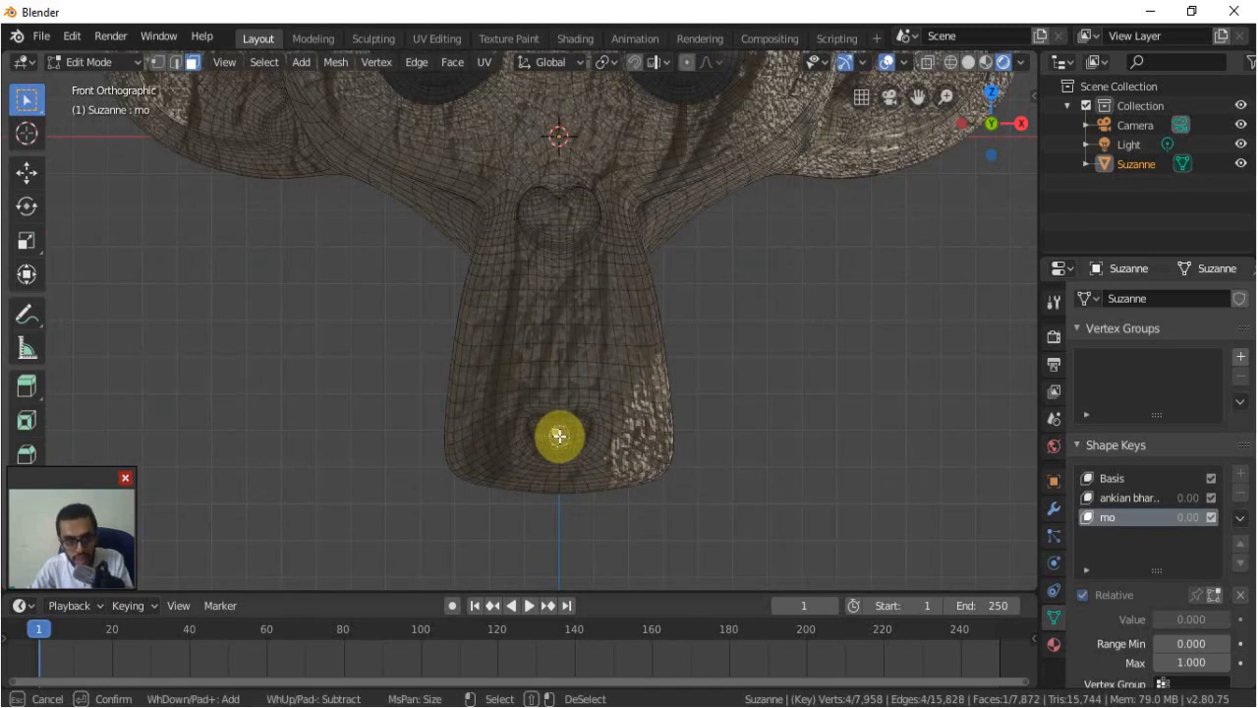
left_click(559, 436)
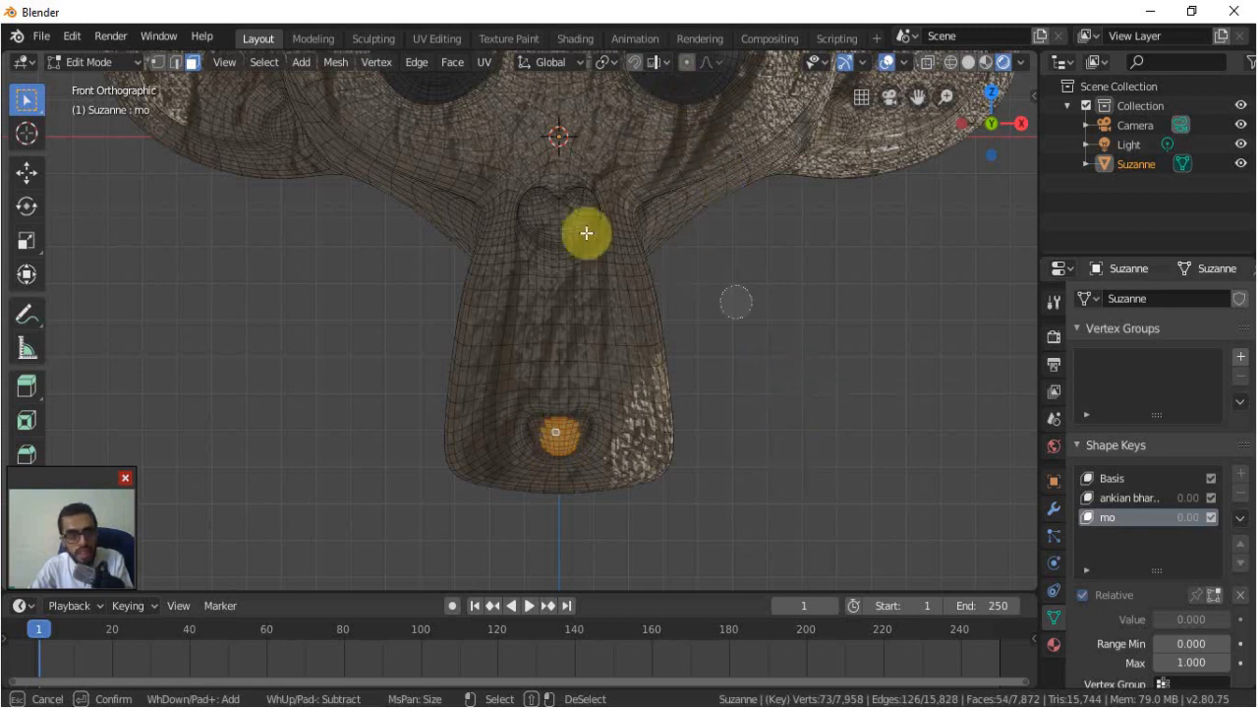
left_click(557, 435)
mouse_move(554, 368)
left_mouse_down()
mouse_move(615, 323)
mouse_move(521, 298)
mouse_move(597, 328)
mouse_move(497, 356)
mouse_move(486, 430)
mouse_move(569, 350)
left_mouse_up()
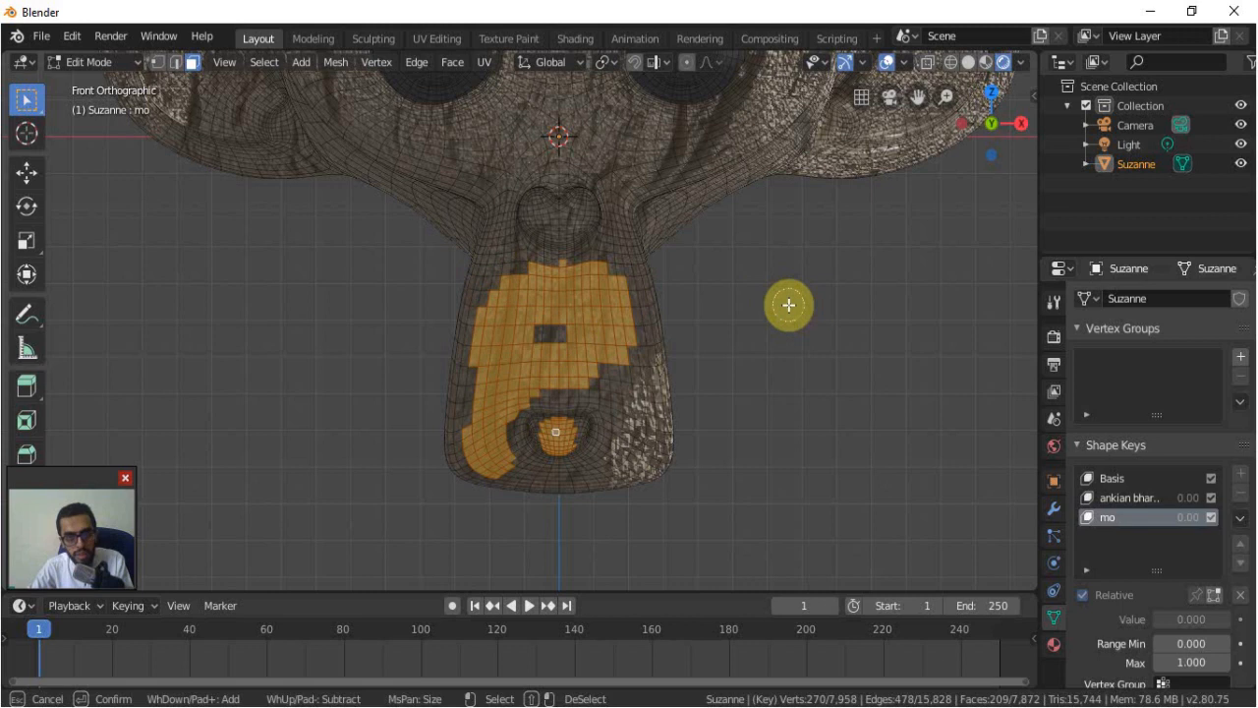
key("Escape")
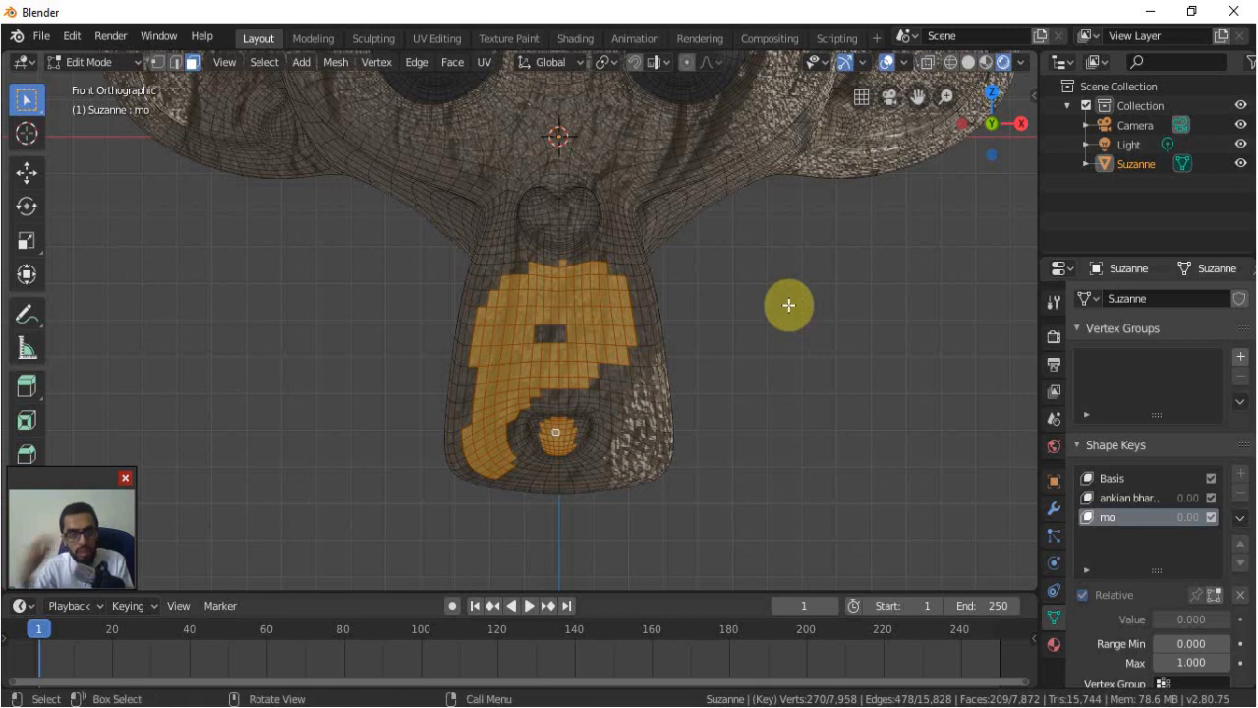
key("ctrl+z")
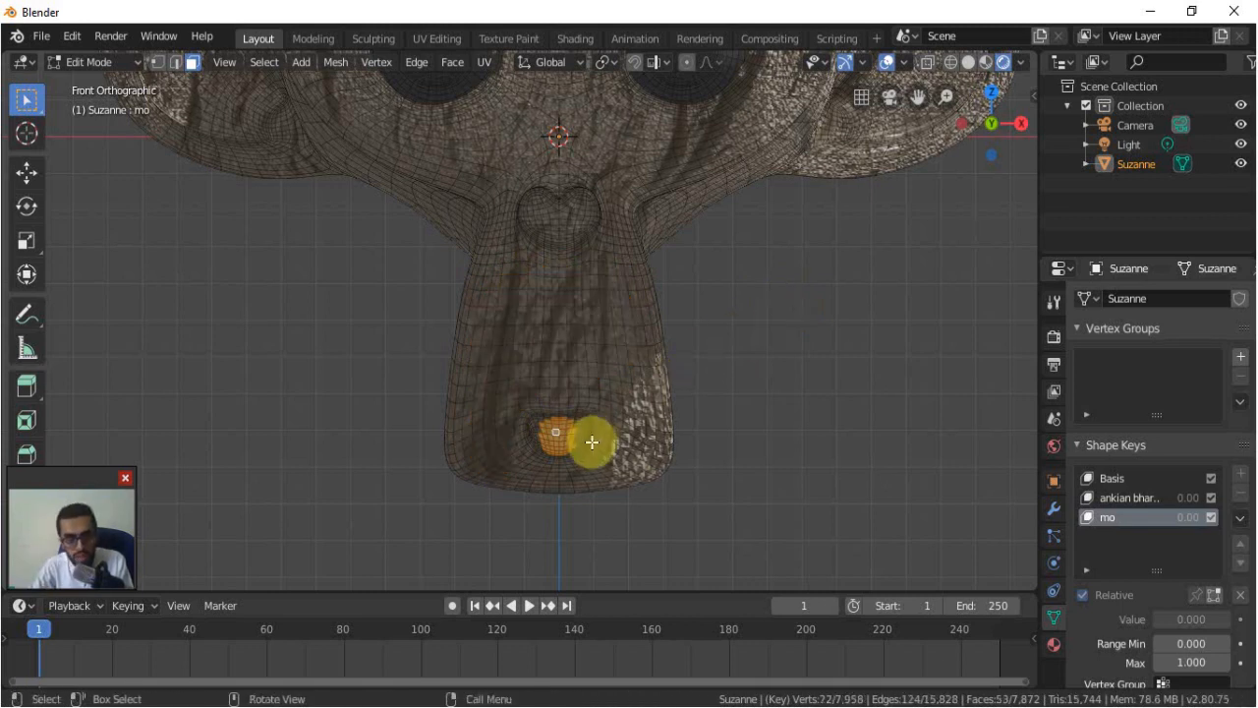
Enable proportional editing and pull the selected mouth faces downward in front view with a proportional size of 0.62
left_click(687, 62)
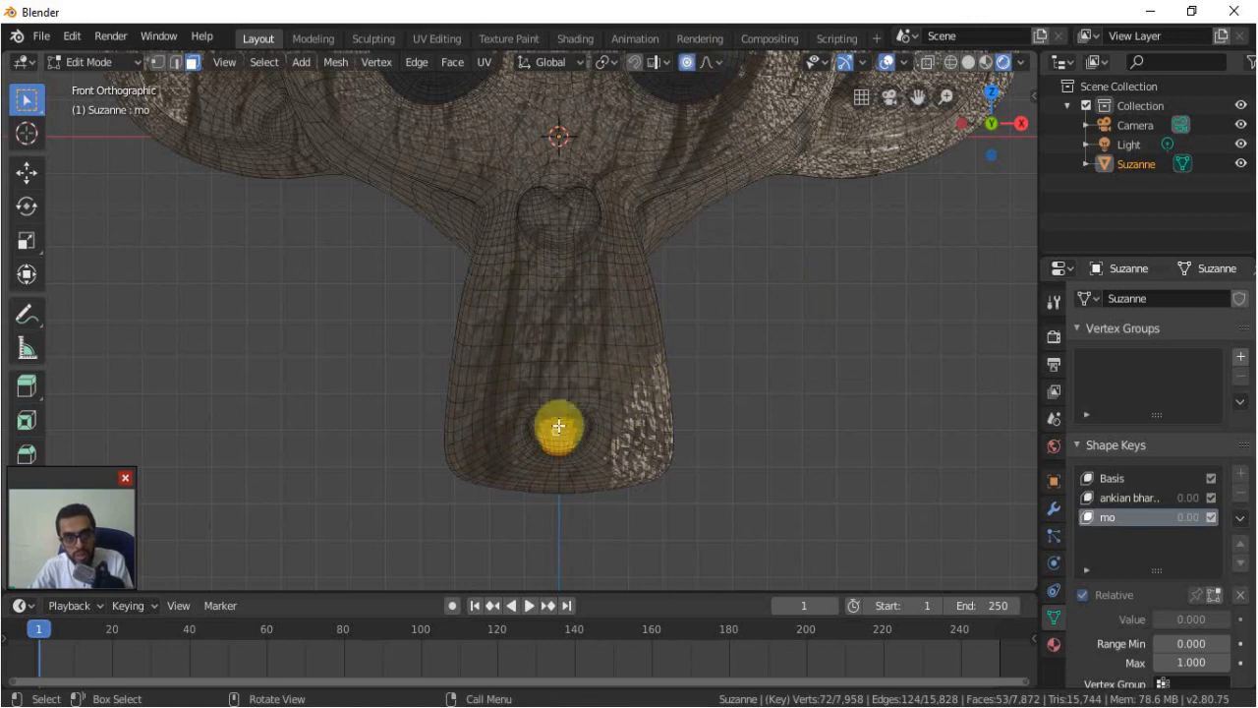
key("g")
scroll(575, 424, "down", 20)
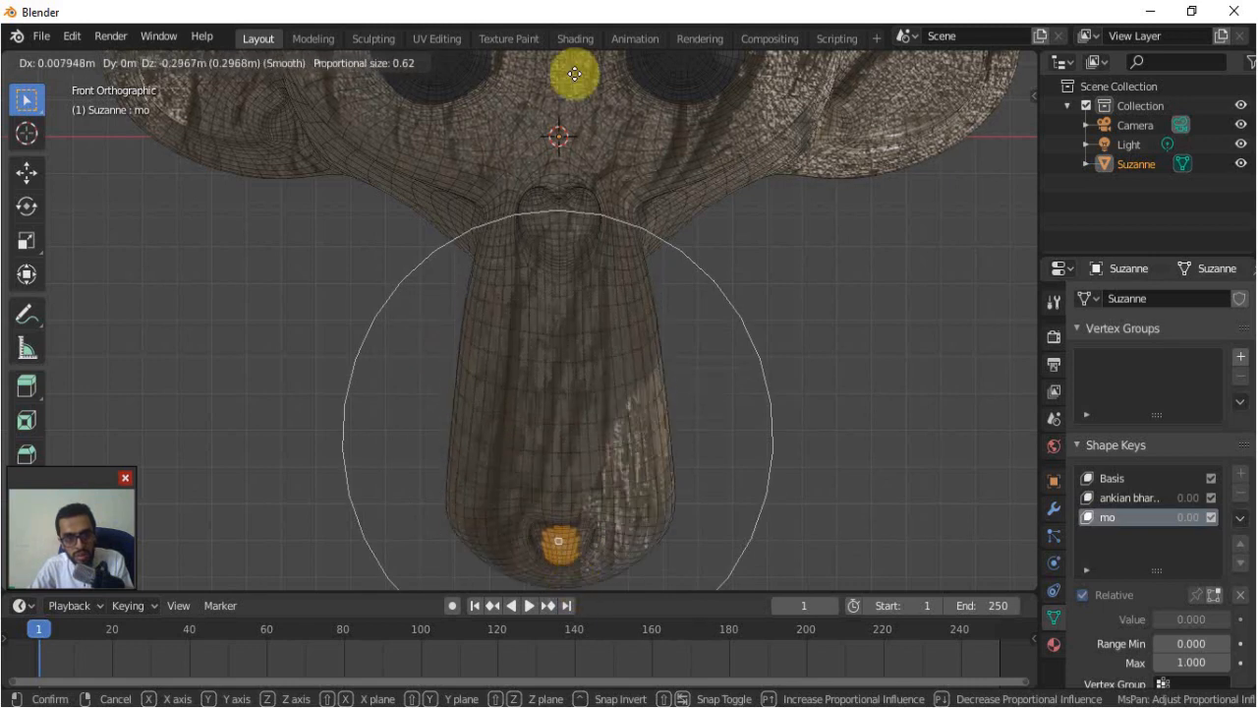
left_click(619, 51)
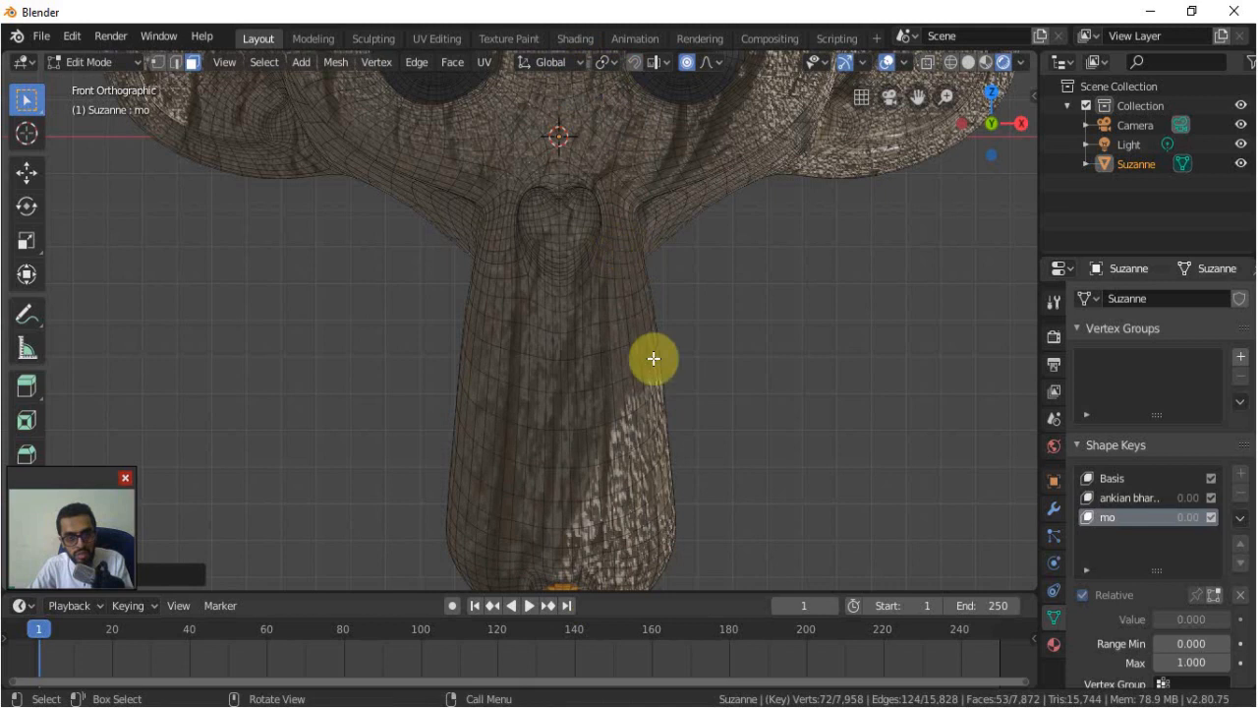
Move the mouth faces farther down from the side view to lengthen the snout, keeping the 0.62 proportional size
scroll(651, 356, "down", 6)
key("KP_3")
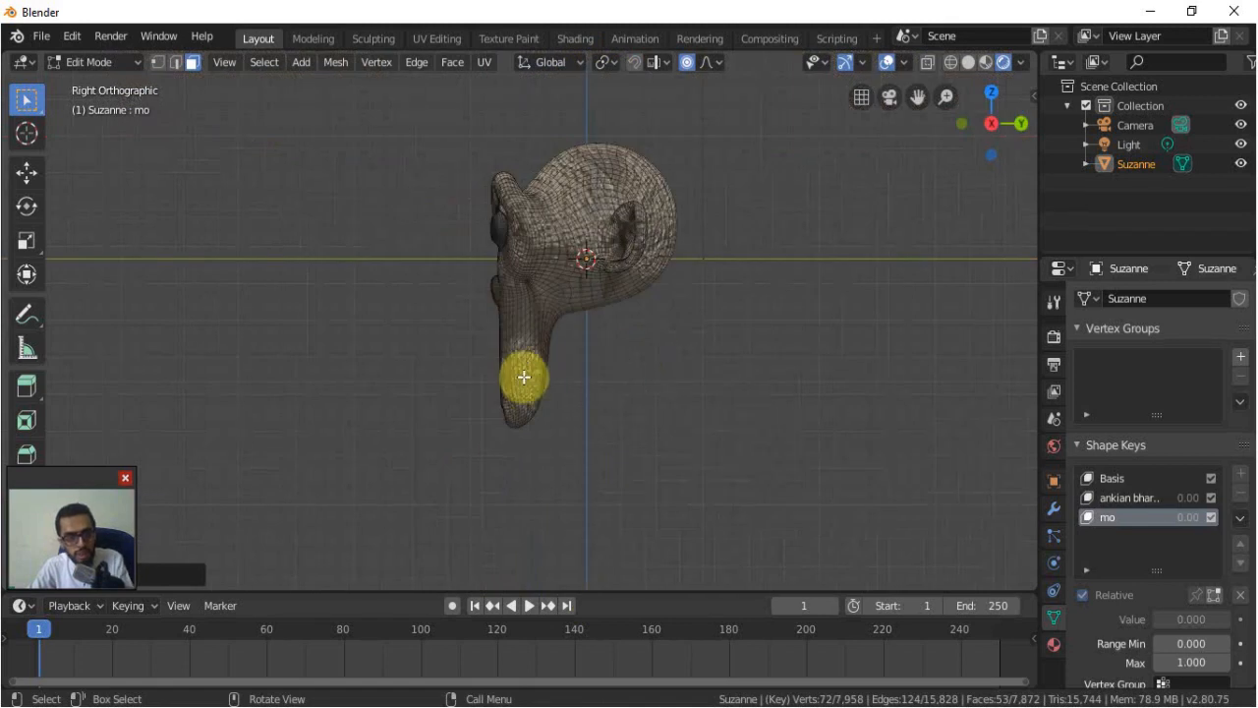
key("g")
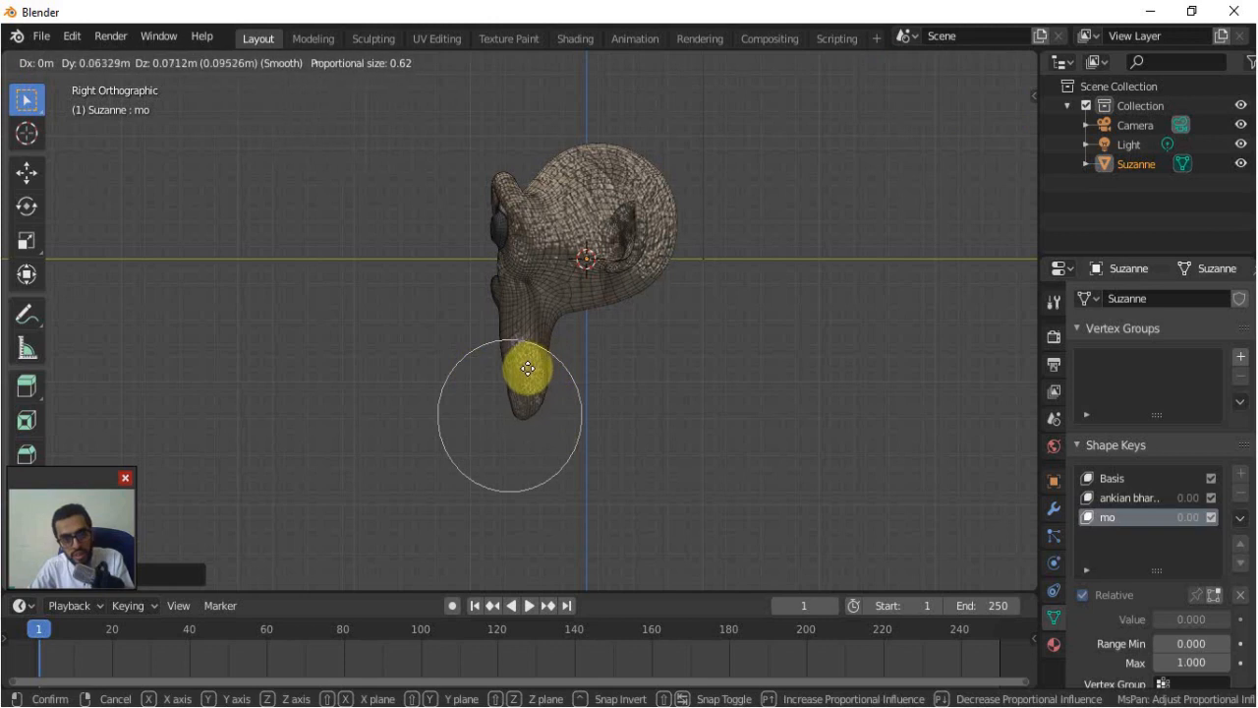
left_click(525, 436)
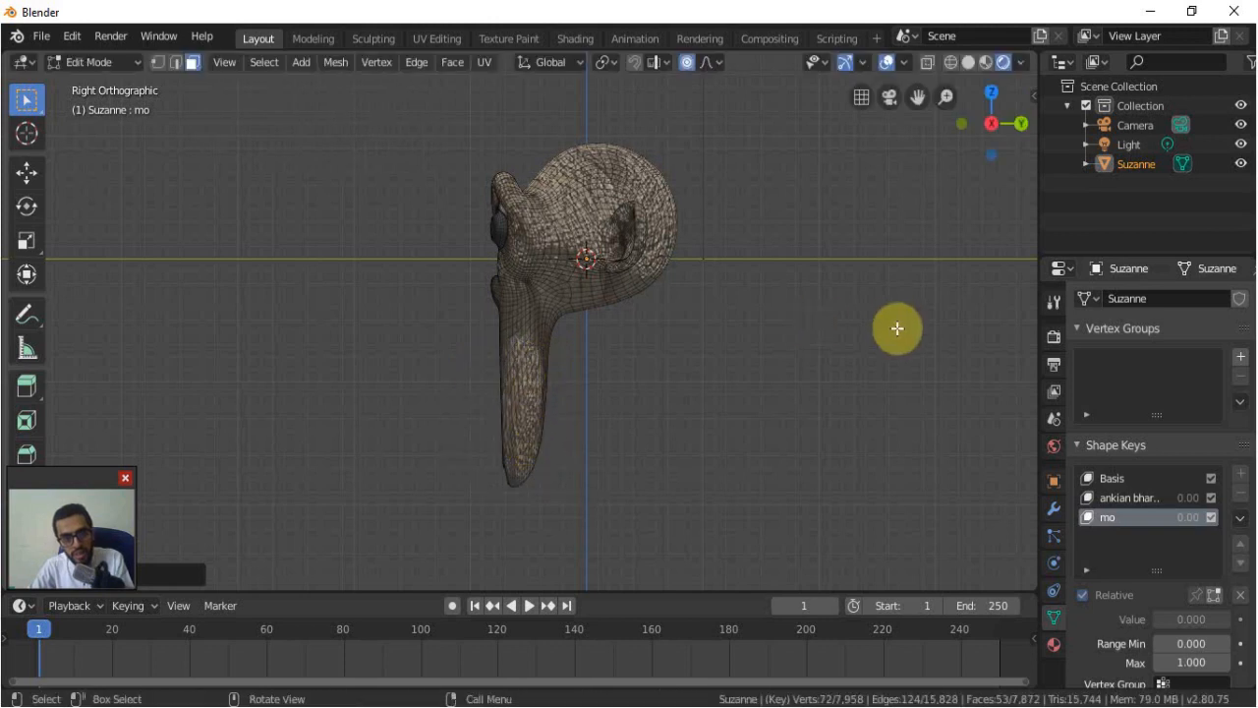
Return to Object Mode and set the "mo" shape key's value to 1.000
key("Tab")
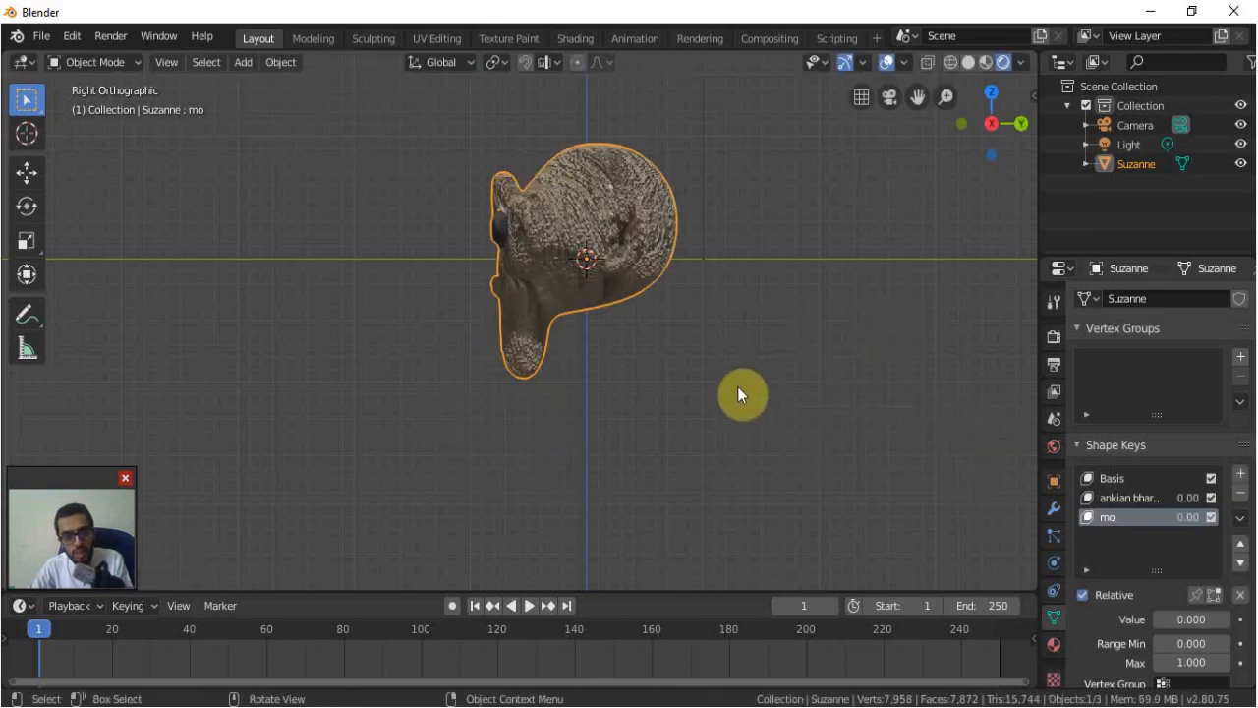
middle_click_drag(737, 386, 1138, 551)
left_click_drag(1189, 619, 1241, 619)
mouse_move(676, 505)
middle_mouse_down()
mouse_move(649, 473)
mouse_move(667, 434)
middle_mouse_up()
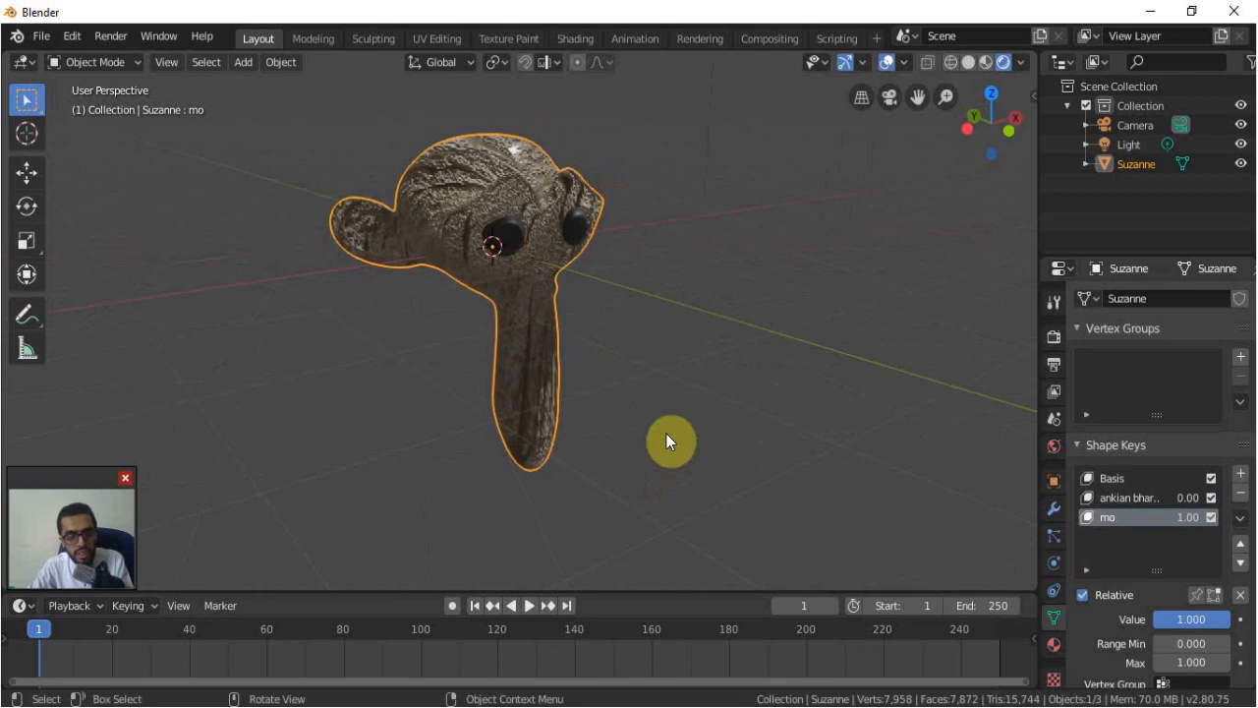
Switch the viewport to Solid shading and inspect the stretched mouth from the front
key("z")
left_click(817, 367)
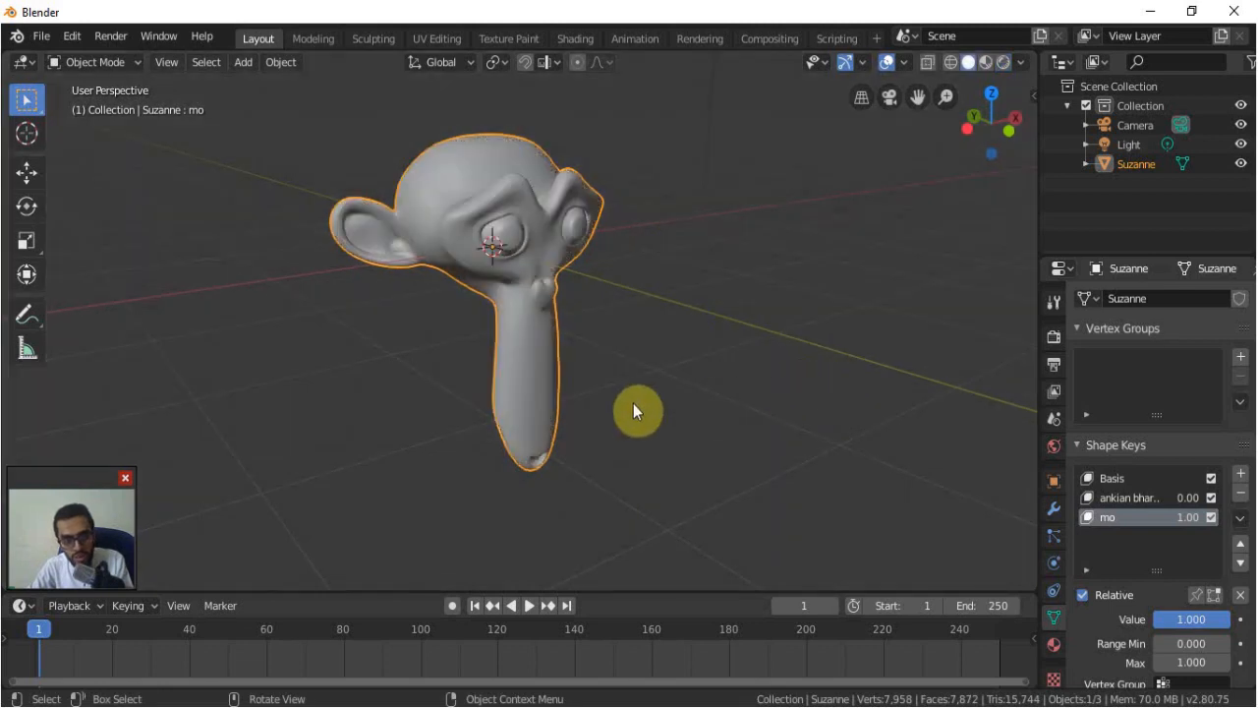
middle_click_drag(630, 436, 712, 417)
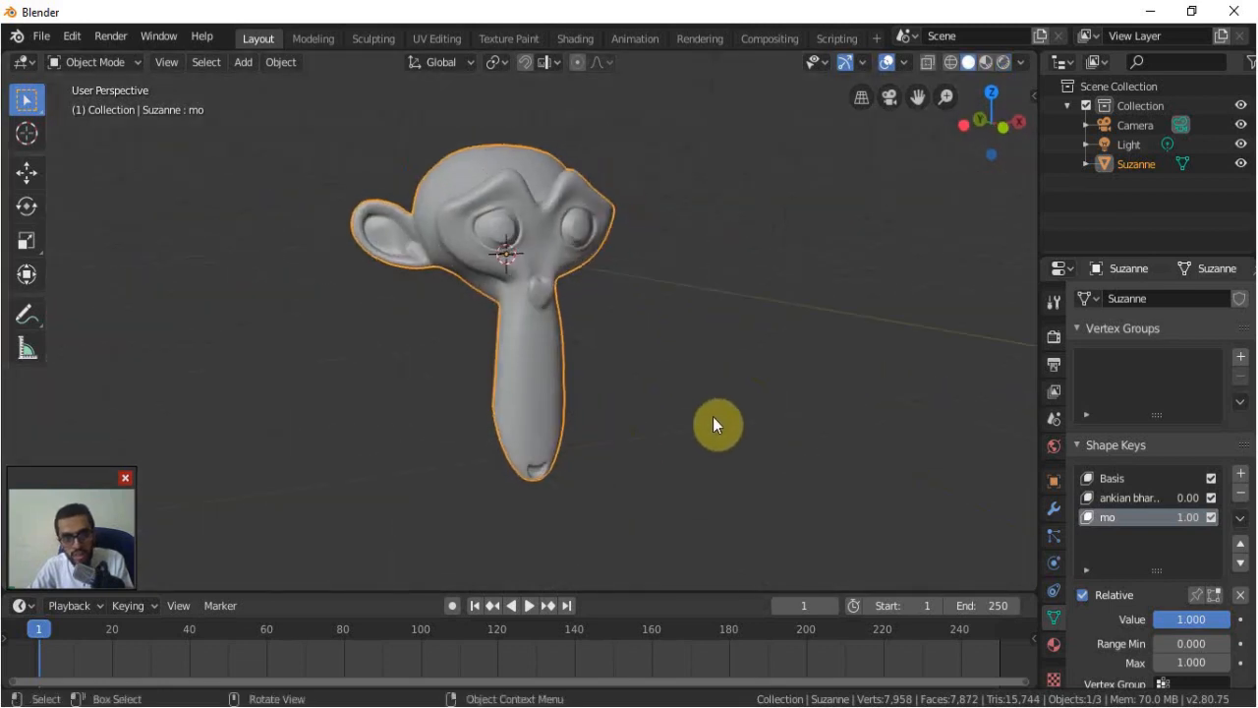
Set the "ankian bhar nickal" shape key's value to 1.000 and inspect the combined deformation from the side
left_click(1120, 498)
left_click_drag(1182, 620, 1237, 620)
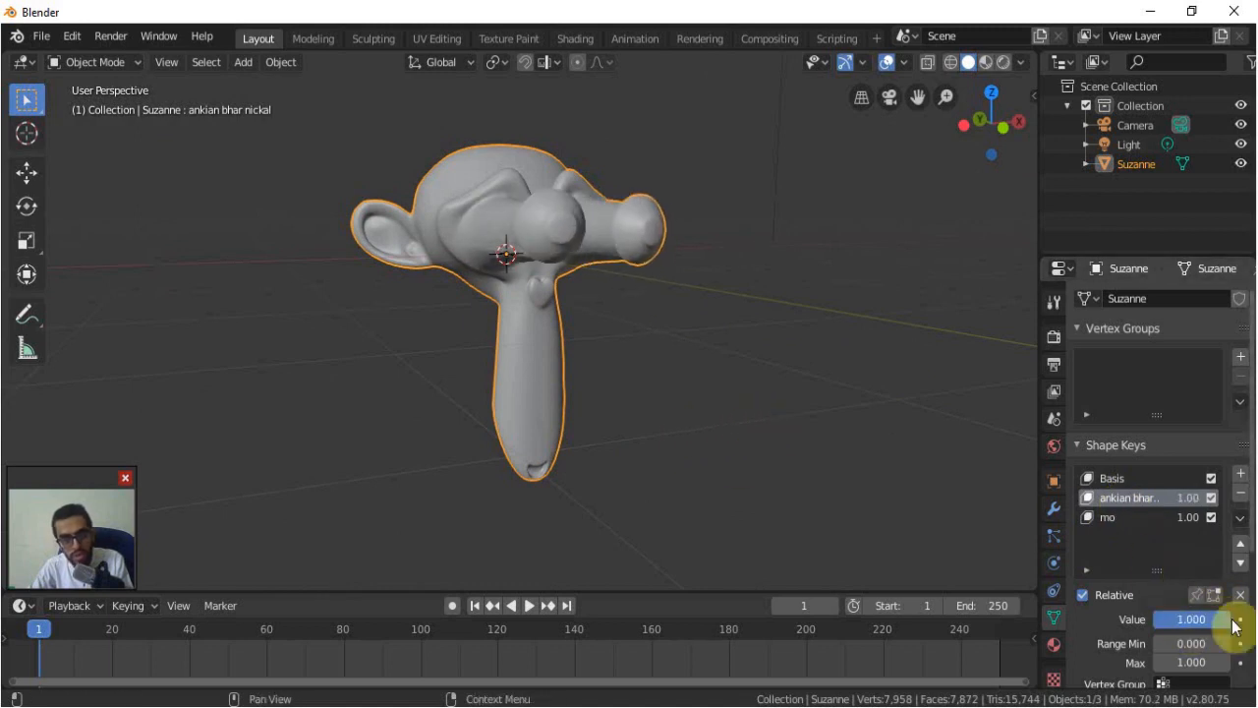
middle_click_drag(769, 375, 590, 412)
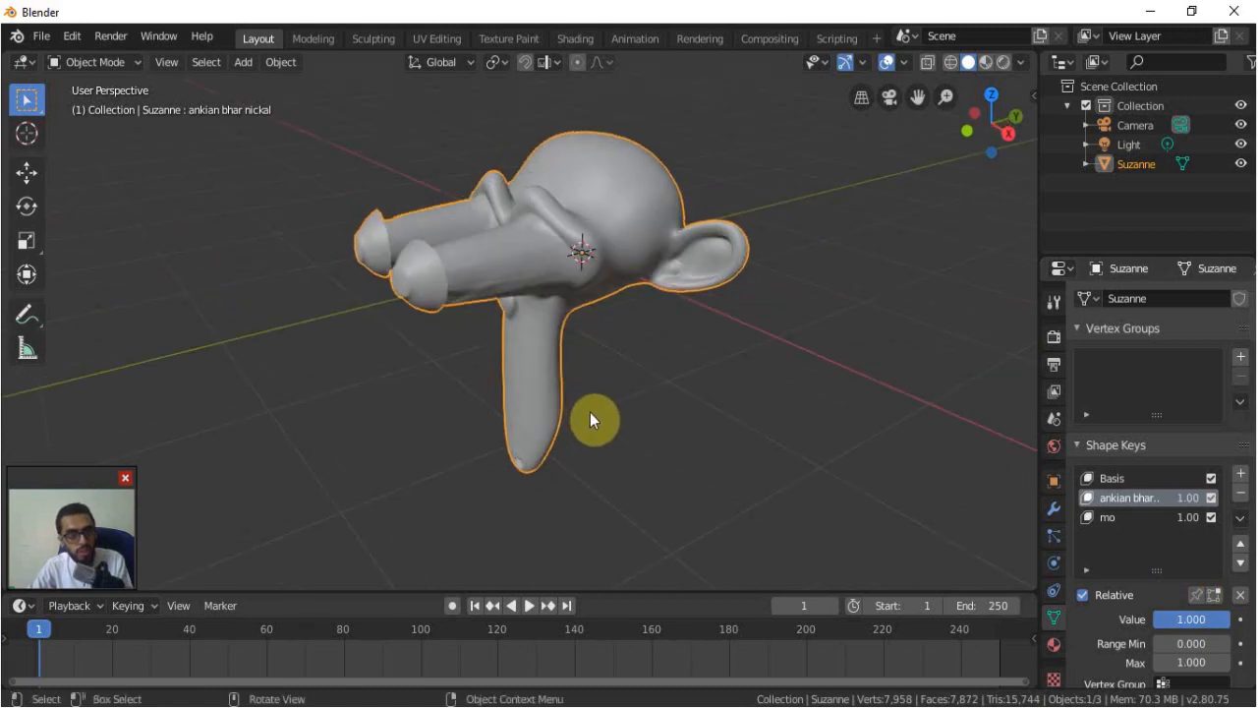